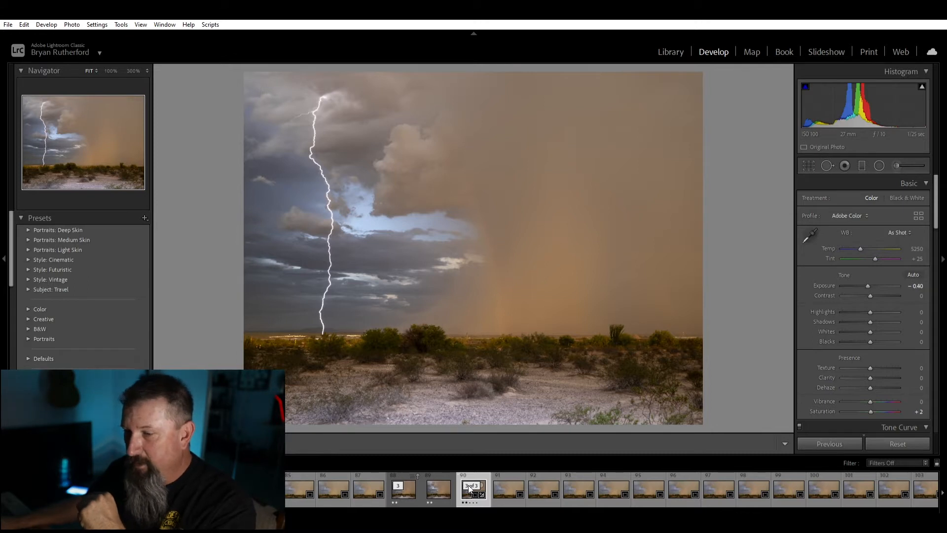
- Open the fourth photo in the library grid, with lightning beside a dust storm, in the Develop module
key(e)
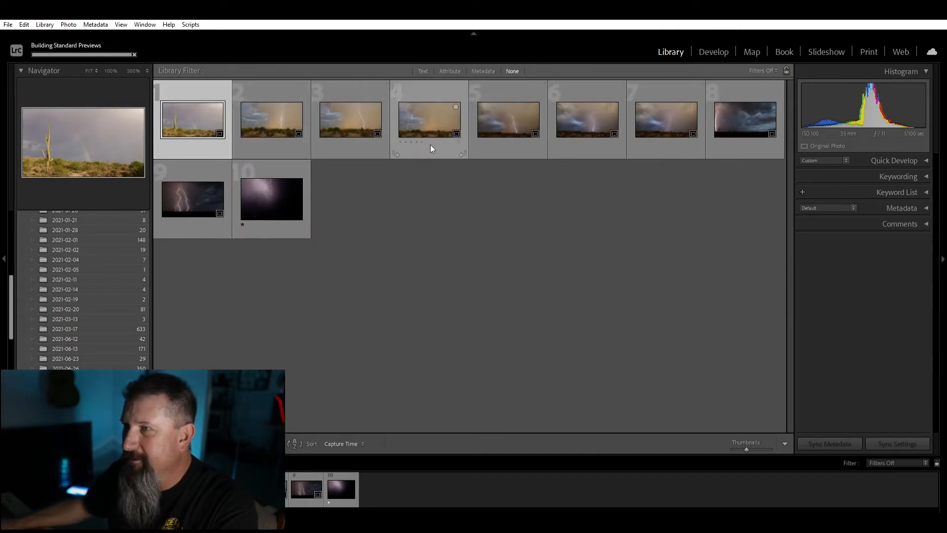
click(424, 117)
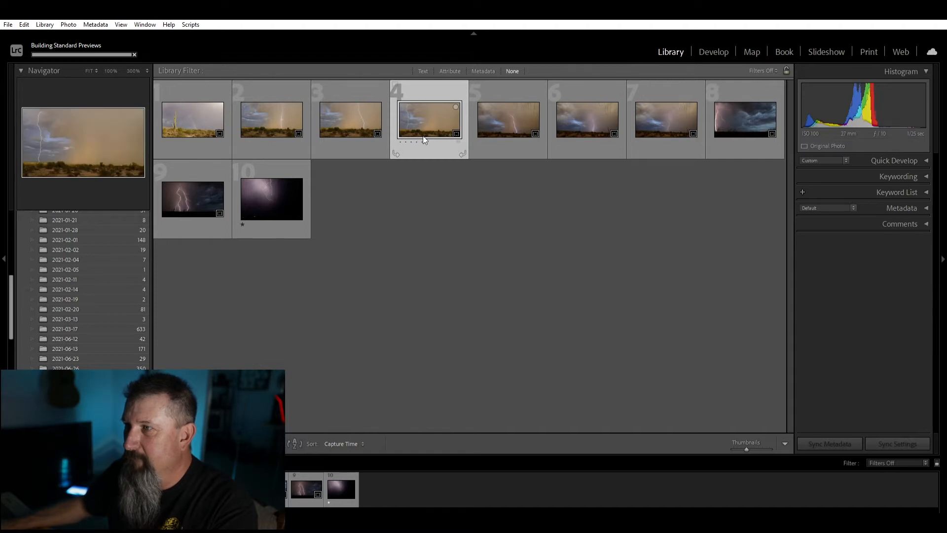
double_click(412, 113)
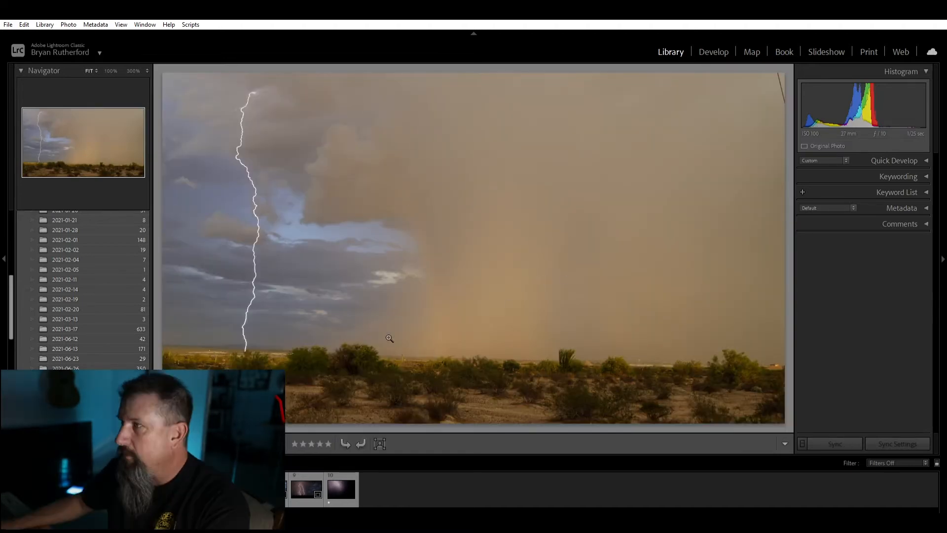
click(712, 49)
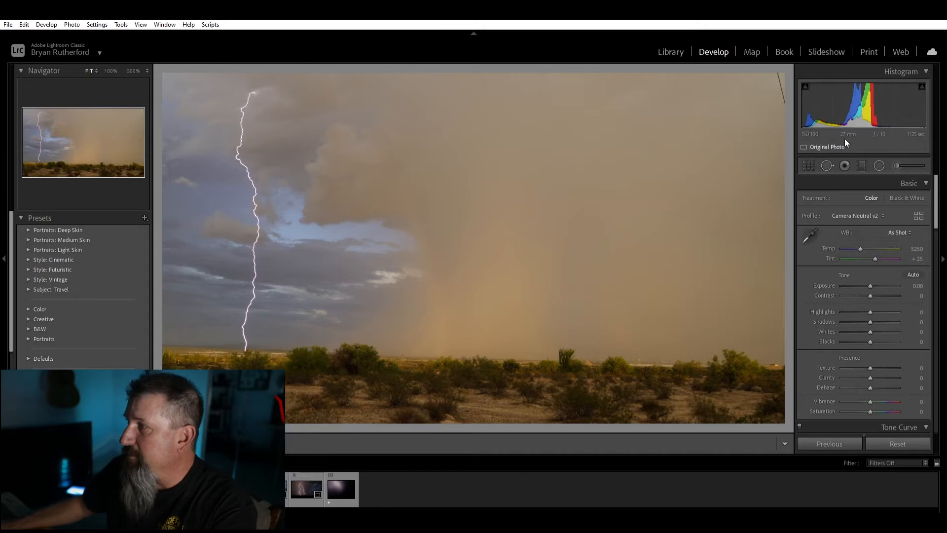
- Start cropping the photo, reset the crop to the Original full frame and unlock the aspect ratio
click(809, 160)
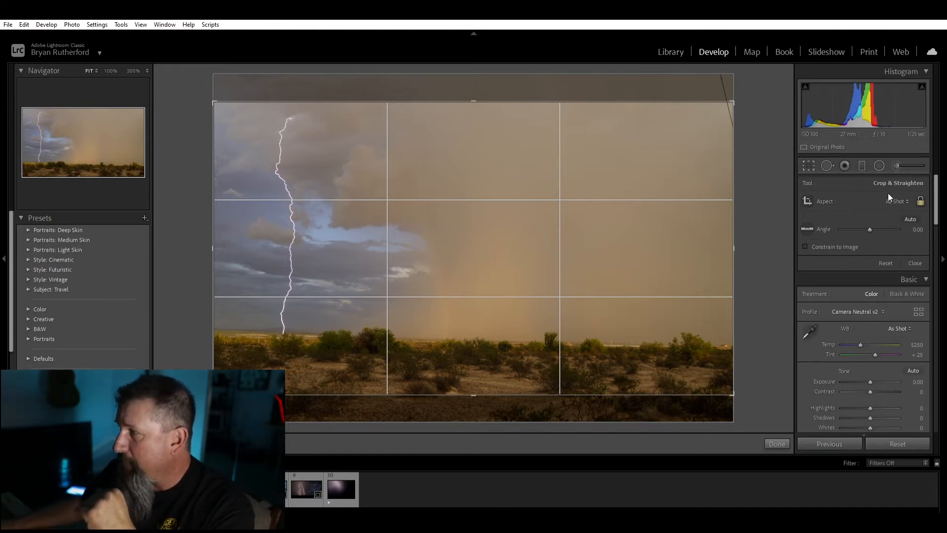
key(ctrl+alt+r)
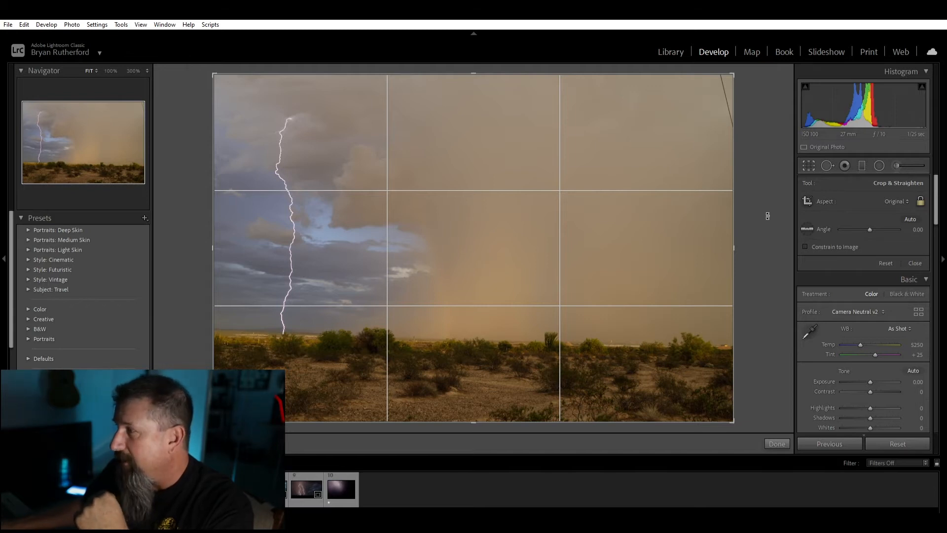
click(920, 200)
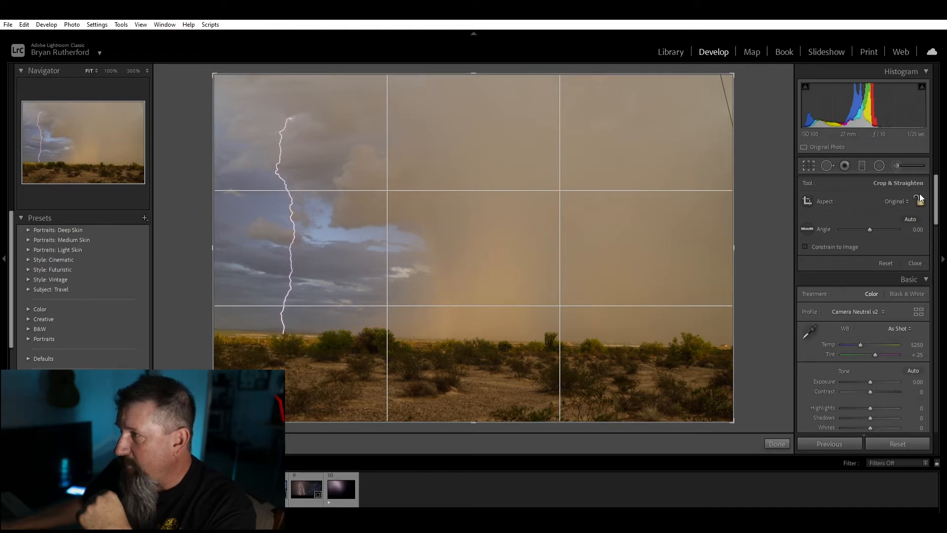
mouse_move(737, 69)
mouse_down()
mouse_move(547, 119)
mouse_move(556, 200)
mouse_move(656, 139)
mouse_move(717, 135)
mouse_move(701, 69)
mouse_move(746, 59)
mouse_up()
click(809, 199)
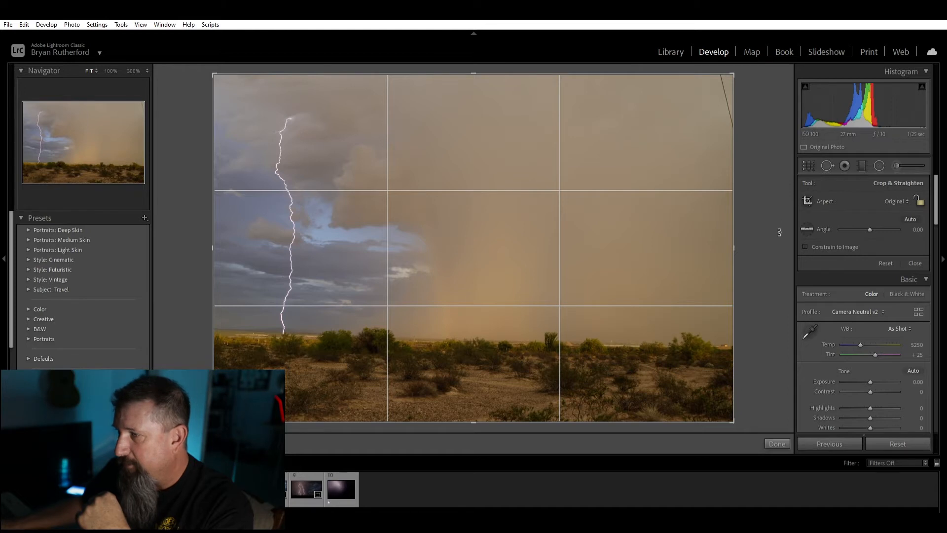
- Try levelling the horizon by rotating the photo freehand within the crop to an angle of about -0.24
drag(767, 227, 773, 211)
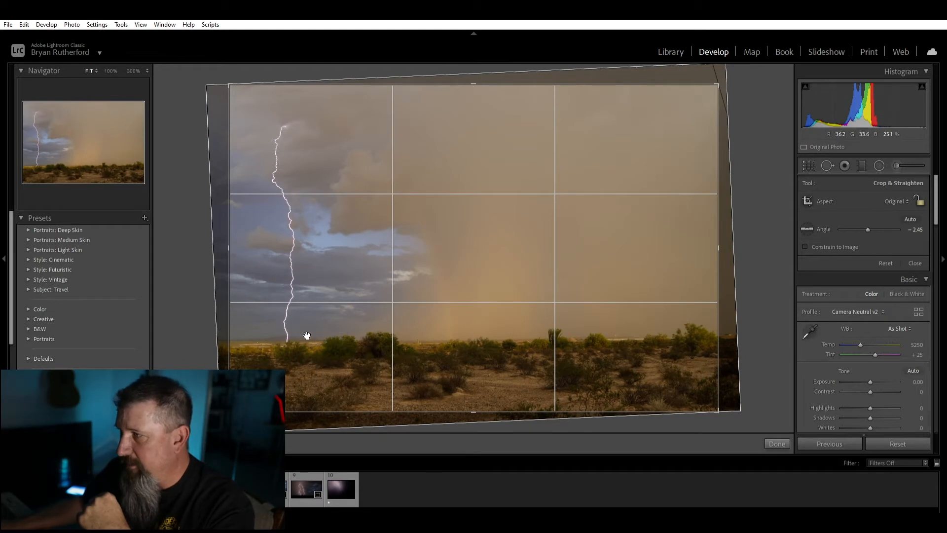
drag(752, 266, 758, 257)
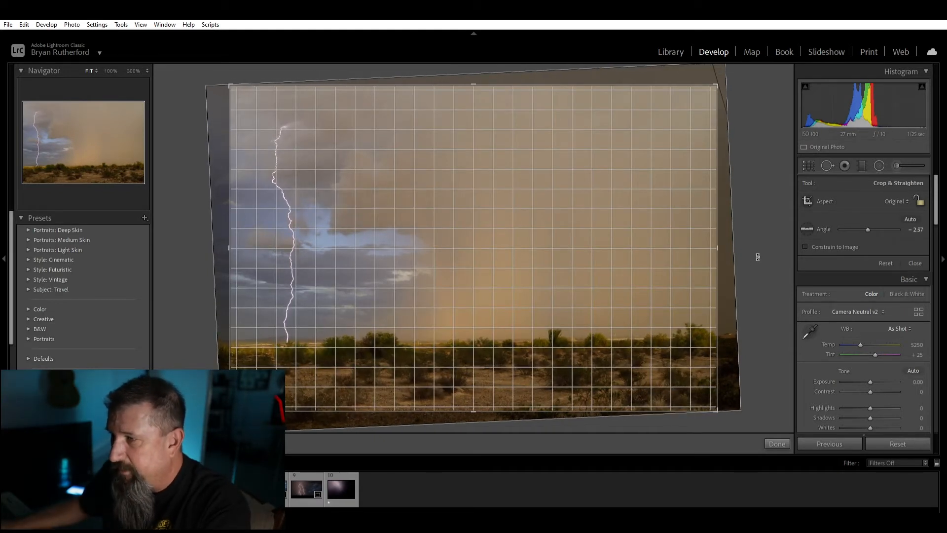
drag(758, 257, 748, 242)
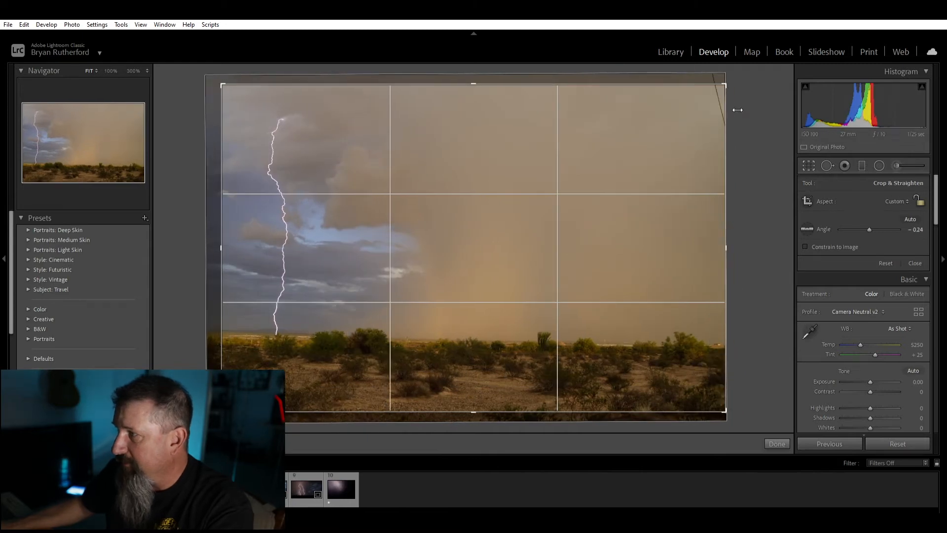
- Straighten the photo by drawing a level line along the desert horizon, and apply the crop
click(812, 225)
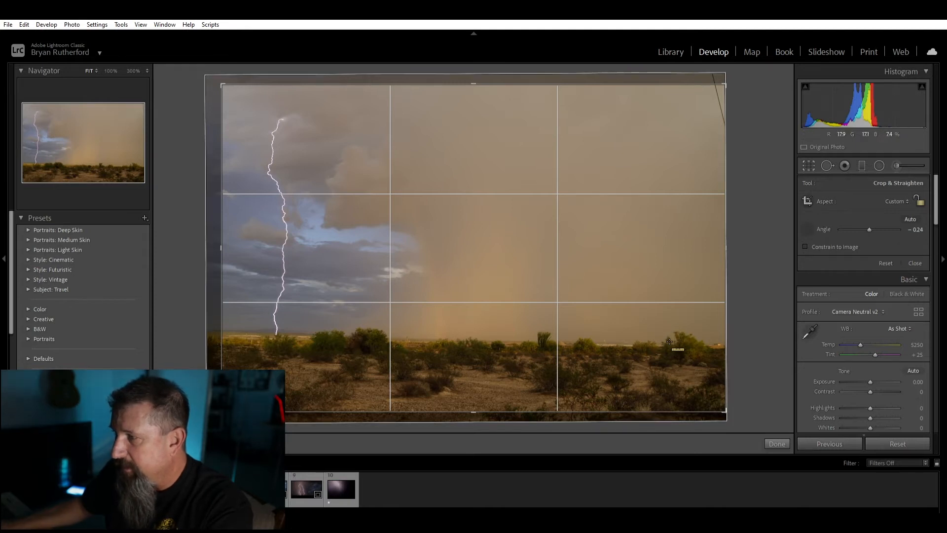
mouse_move(666, 347)
mouse_down()
mouse_move(318, 345)
mouse_move(245, 334)
mouse_up()
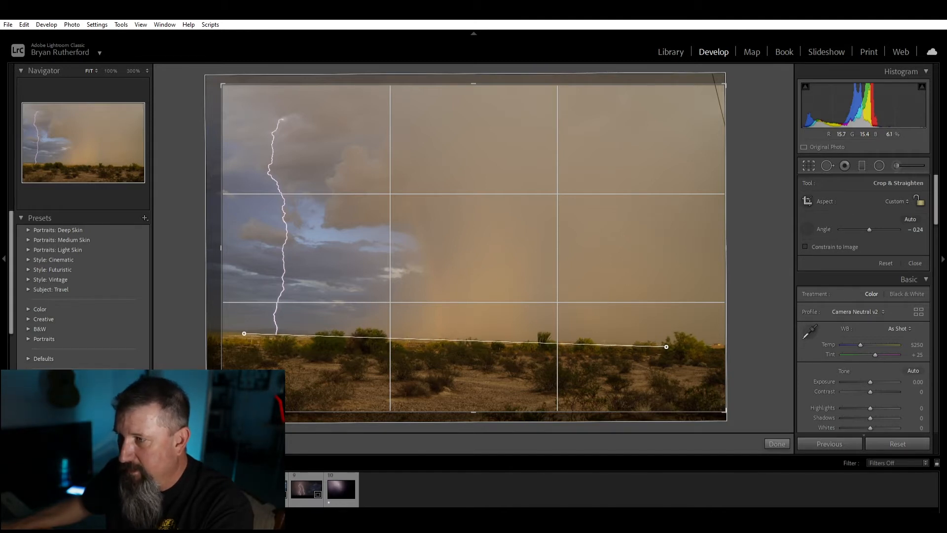
drag(245, 333, 247, 333)
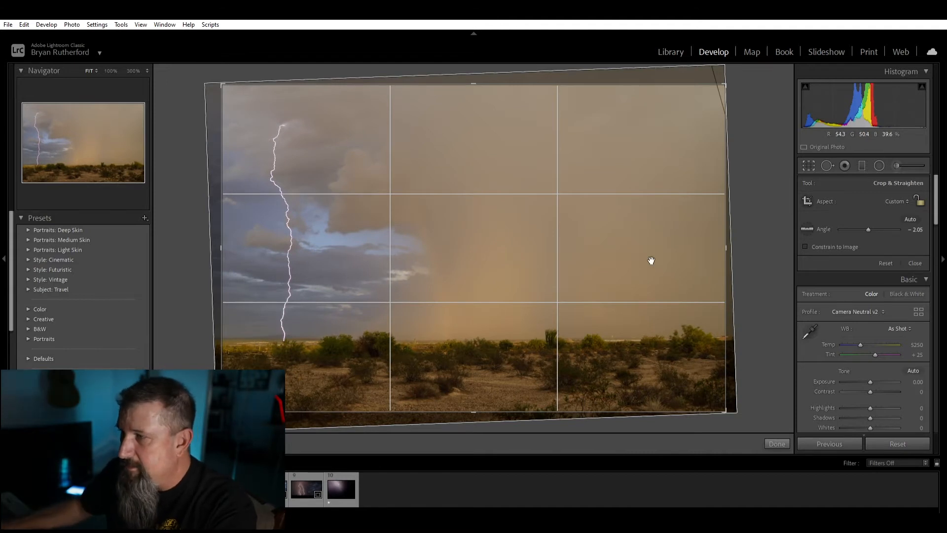
key(Return)
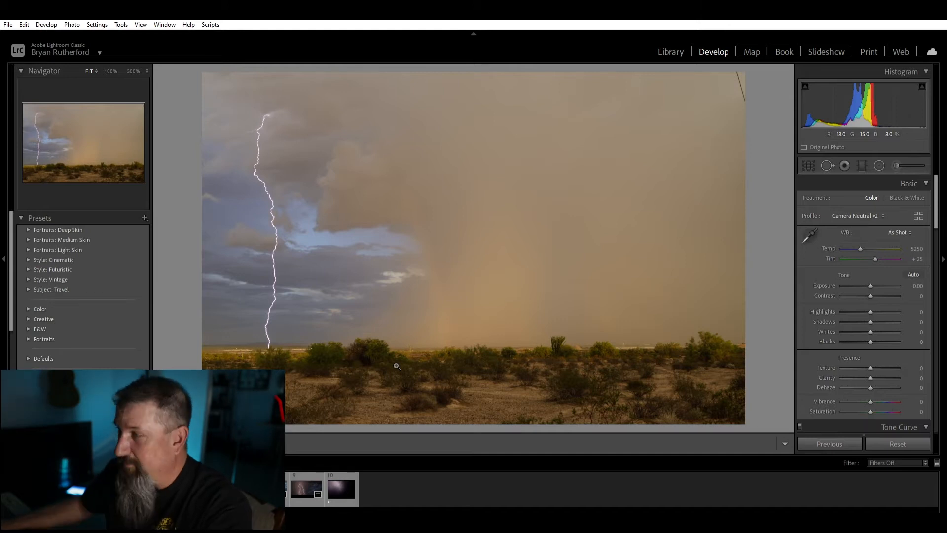
- Reopen the crop and rotate the photo freehand to an angle of -1.22
click(809, 165)
drag(754, 222, 756, 227)
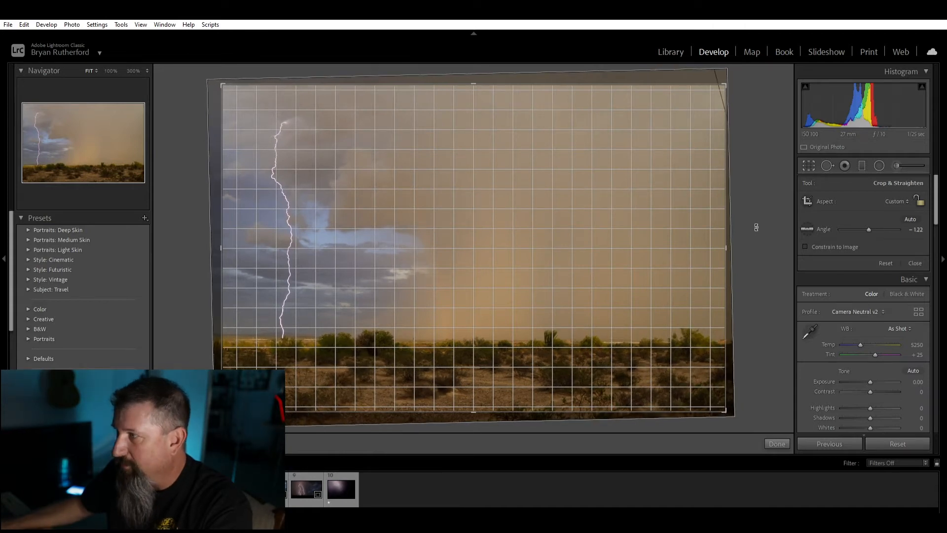
drag(756, 227, 756, 227)
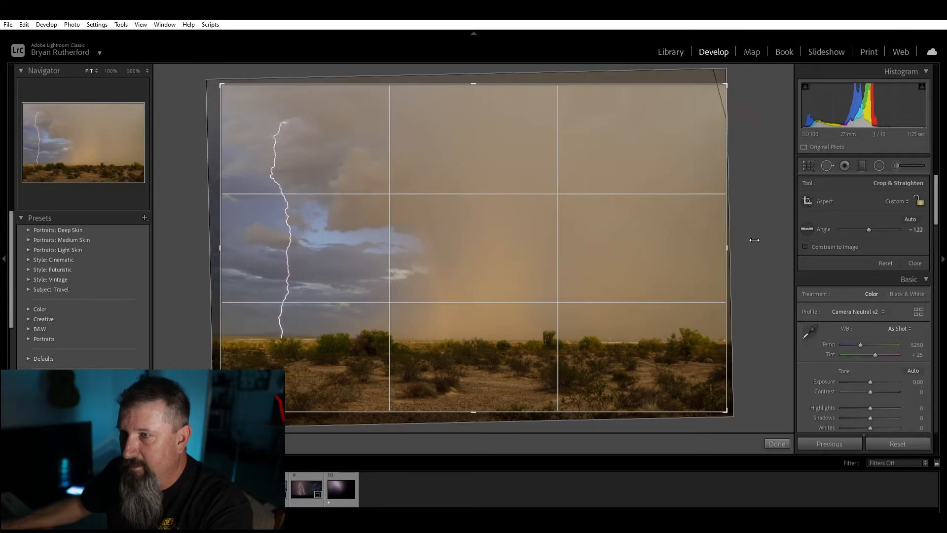
- Widen the crop slightly on the lightning side, cut off the dust-filled side with the wire, trim the bottom foreground and apply the crop
drag(220, 247, 214, 247)
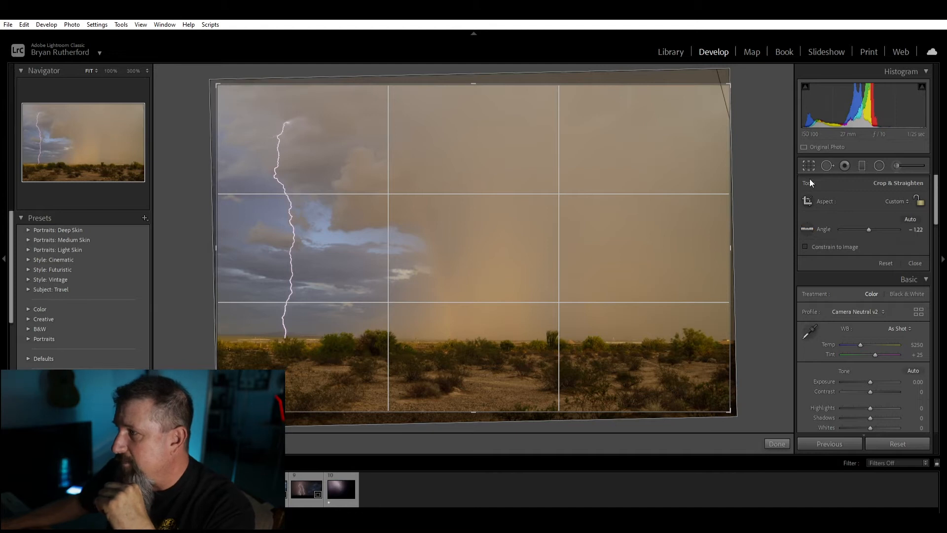
mouse_move(739, 240)
mouse_down()
mouse_move(728, 239)
mouse_move(740, 239)
mouse_up()
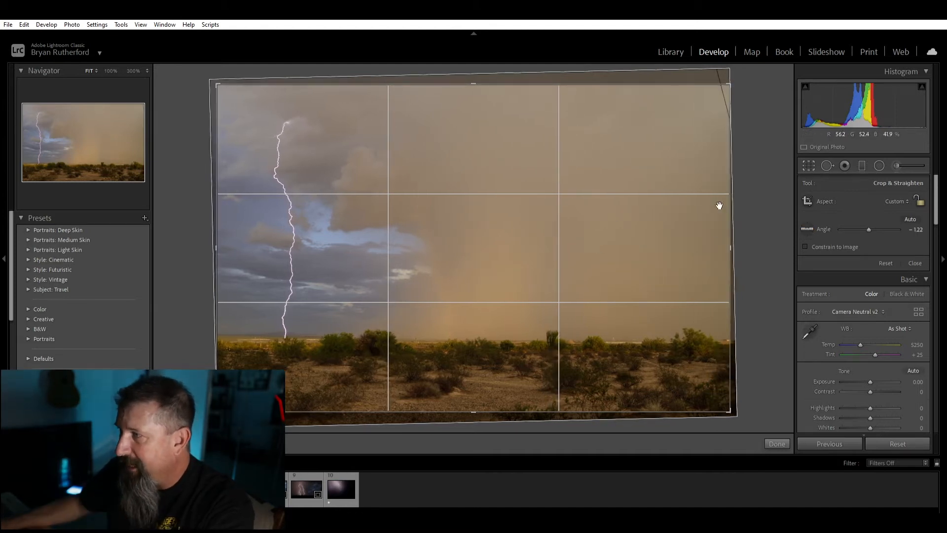
drag(736, 242, 682, 244)
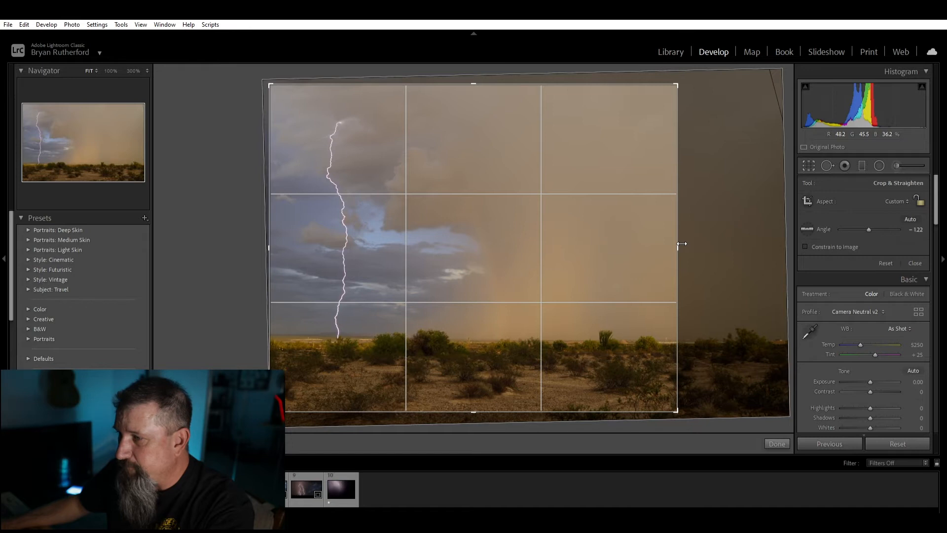
drag(682, 244, 680, 245)
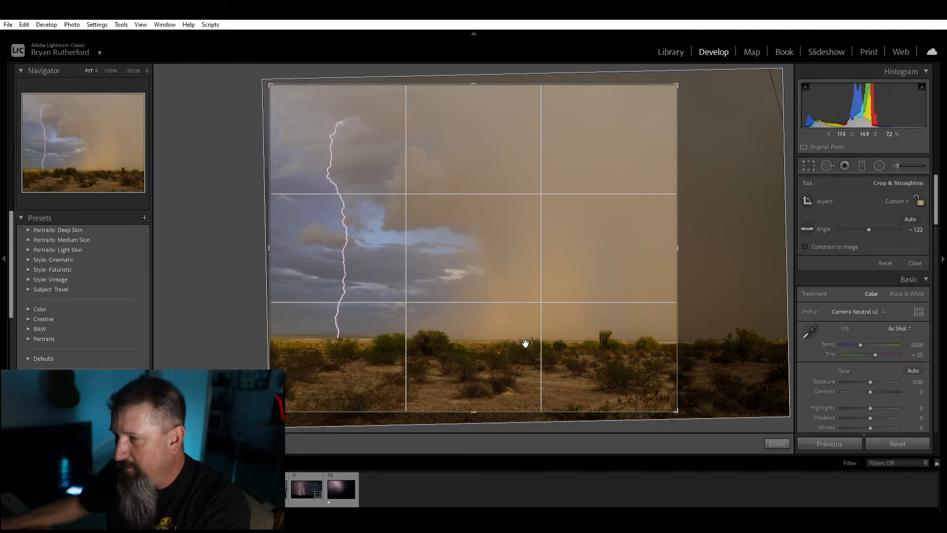
mouse_move(481, 406)
mouse_down()
mouse_move(482, 387)
mouse_move(483, 415)
mouse_up()
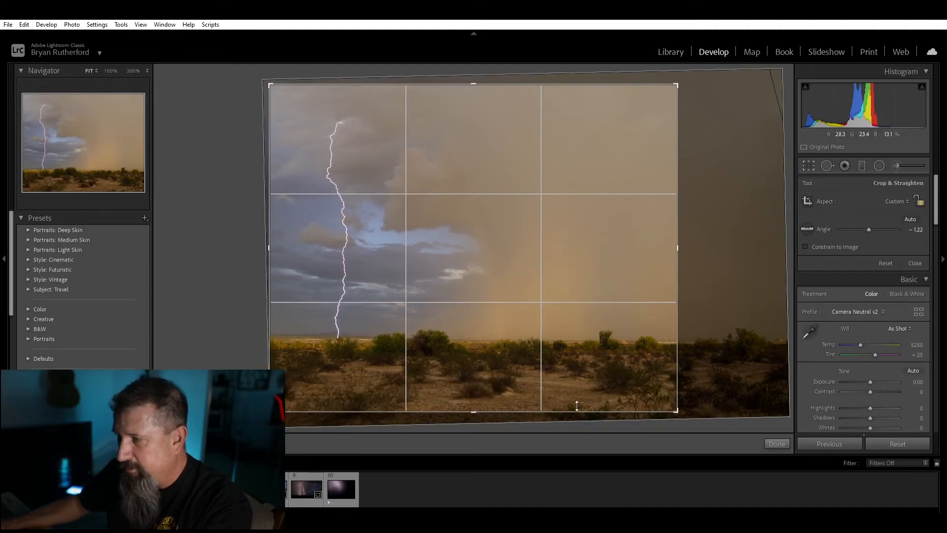
drag(472, 408, 474, 403)
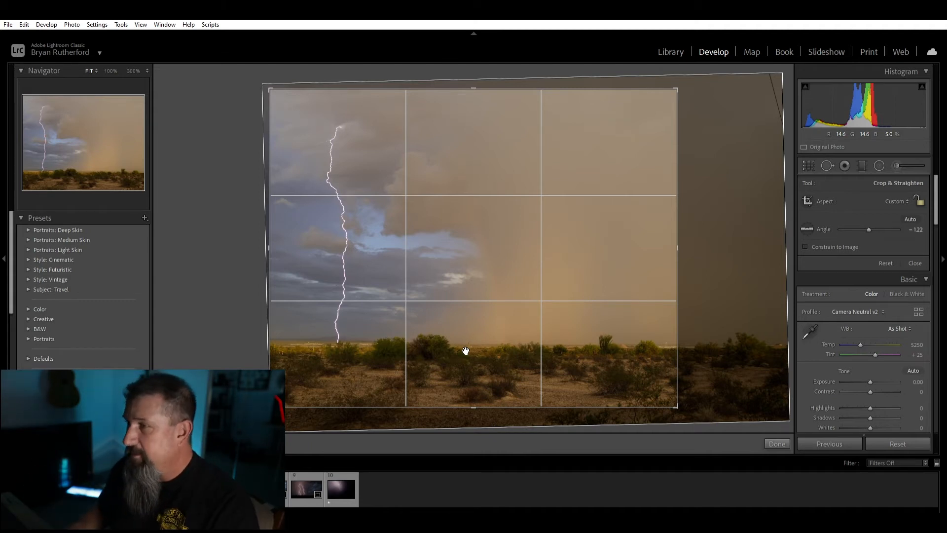
key(Return)
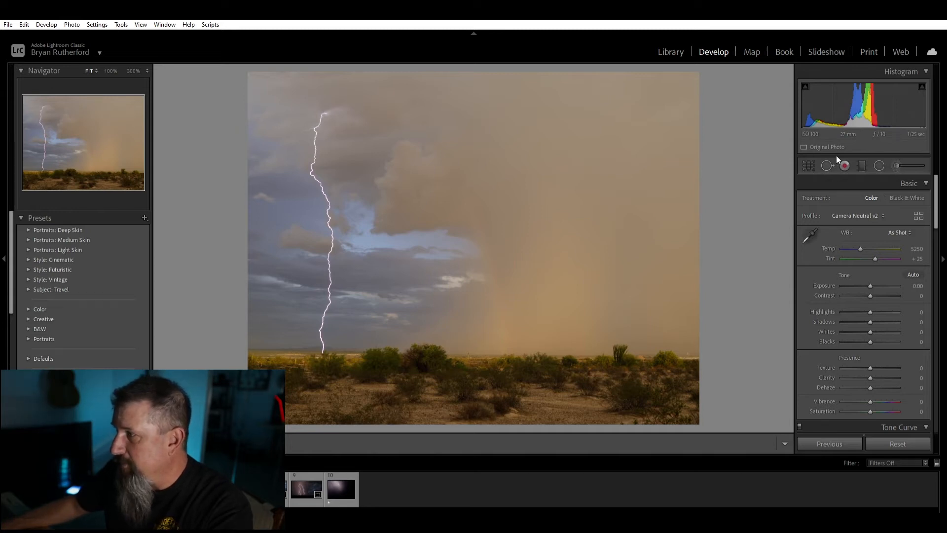
- Apply automatic temperature and tint, adjust the temperature to 5158 and reset the tint to +25
shift+double_click(864, 249)
shift+double_click(861, 255)
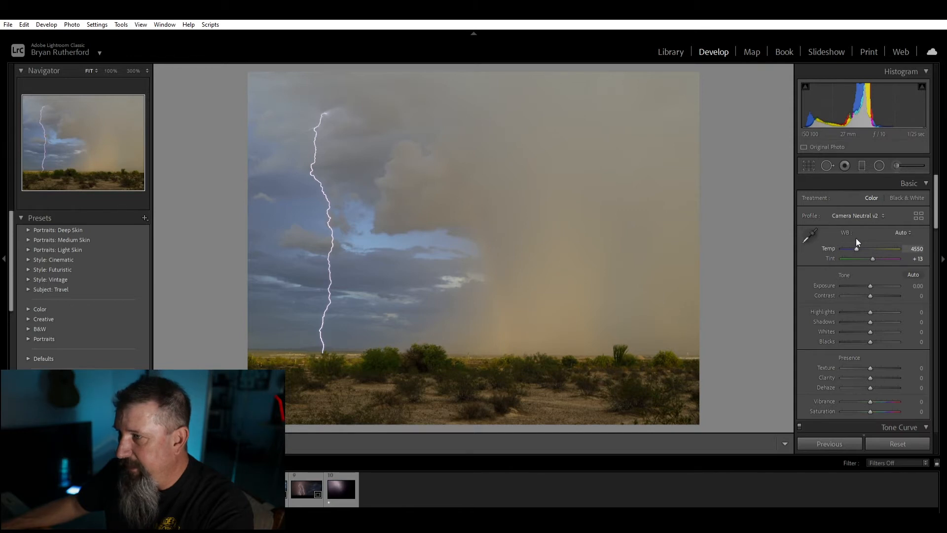
drag(857, 241, 860, 242)
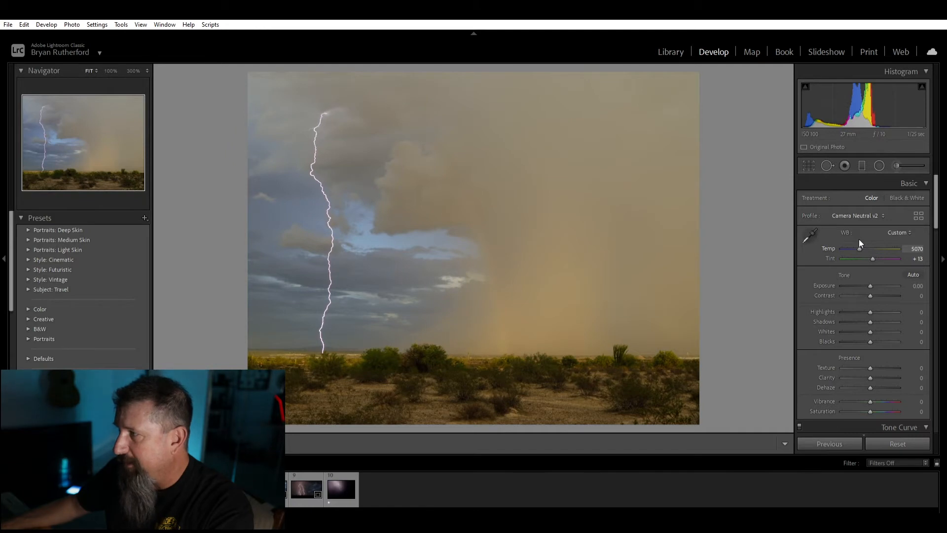
drag(859, 243, 861, 243)
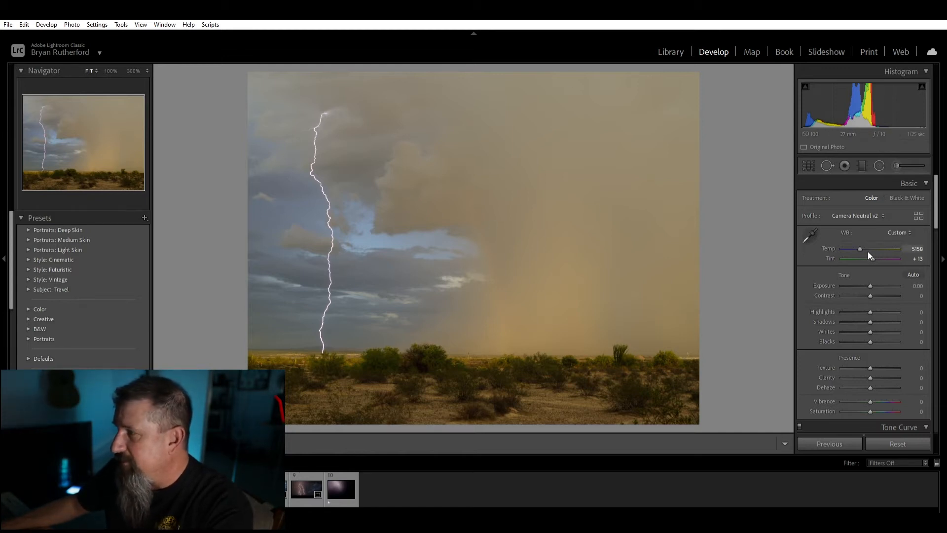
mouse_move(874, 249)
mouse_down()
mouse_move(892, 252)
mouse_move(876, 249)
mouse_up()
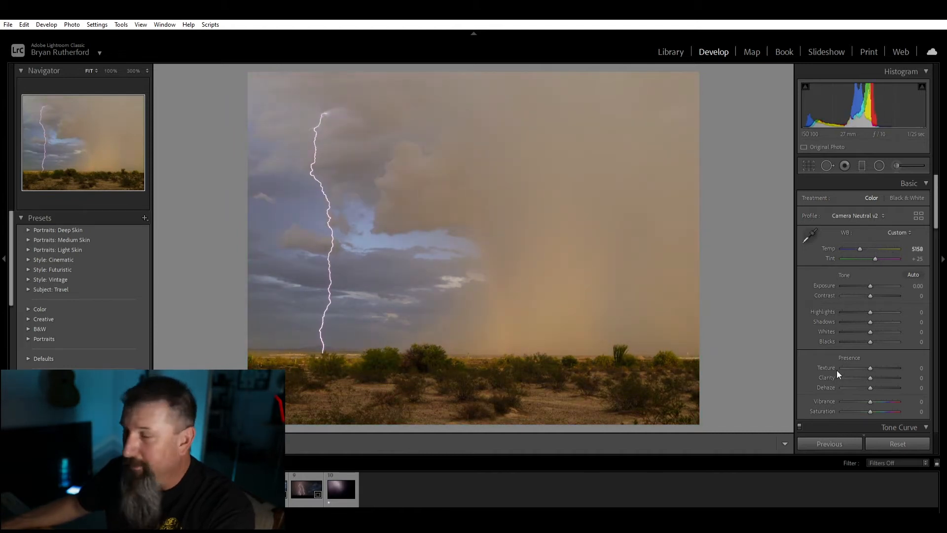
- Try a tint of 0 on the photo and reset it to +25
drag(875, 247, 866, 250)
double_click(866, 250)
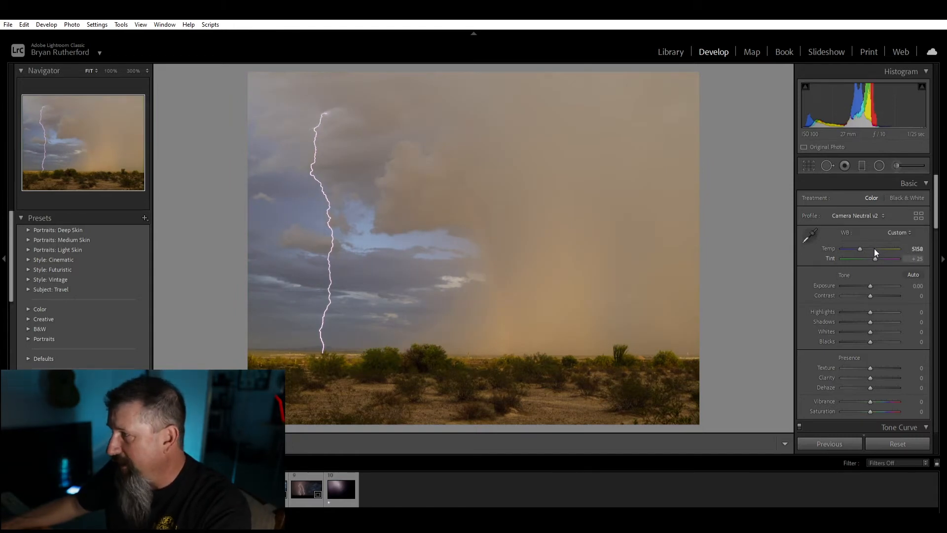
drag(875, 247, 869, 247)
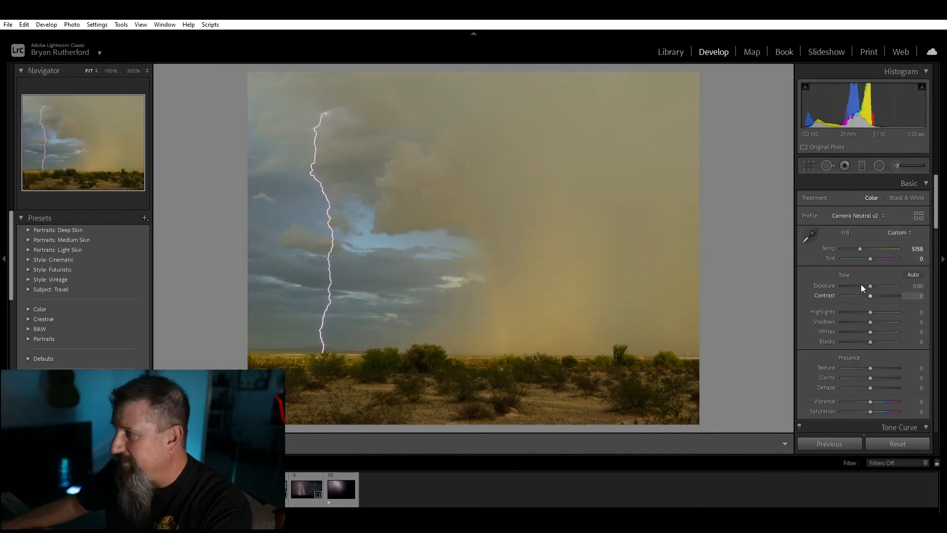
double_click(871, 249)
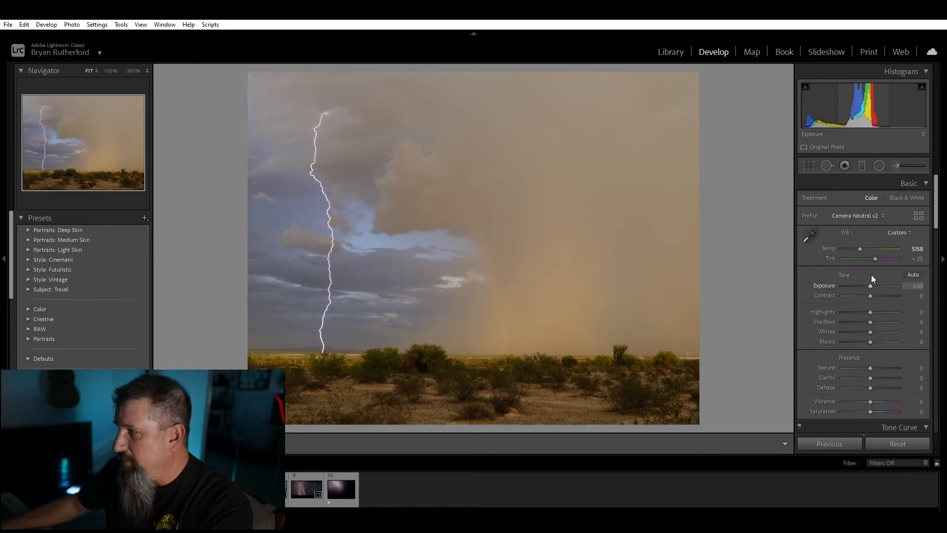
- Try raising the photo's exposure to +1.40 and reset it to 0
scroll(834, 271, down, 5)
scroll(835, 270, up, 5)
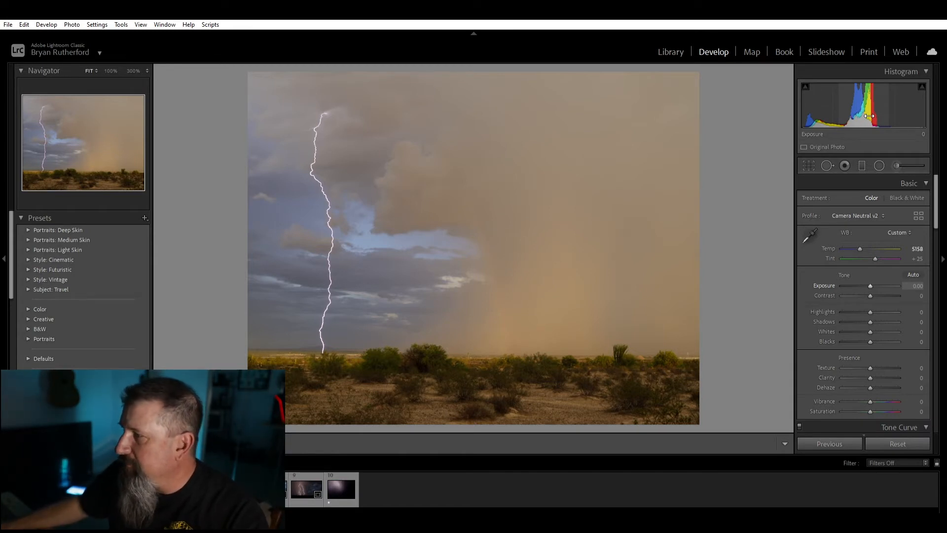
drag(871, 285, 878, 280)
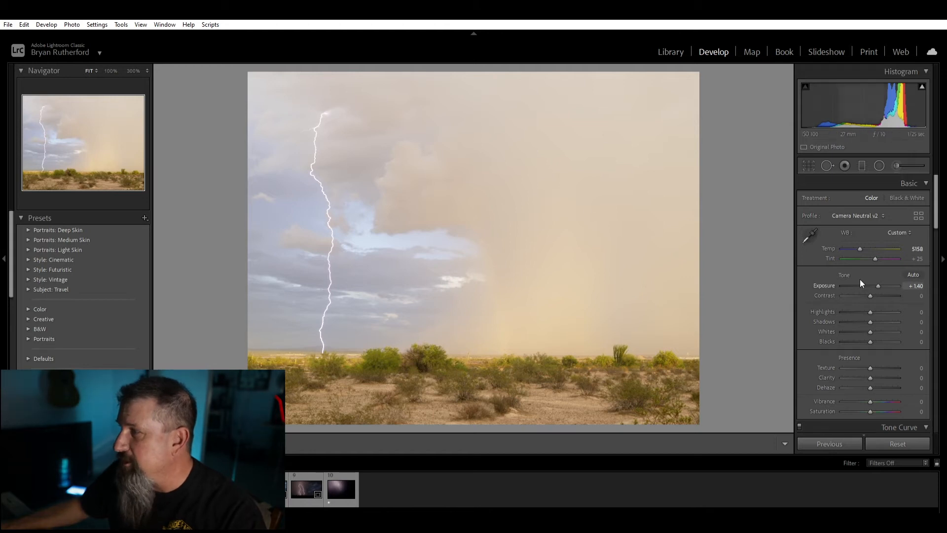
double_click(877, 278)
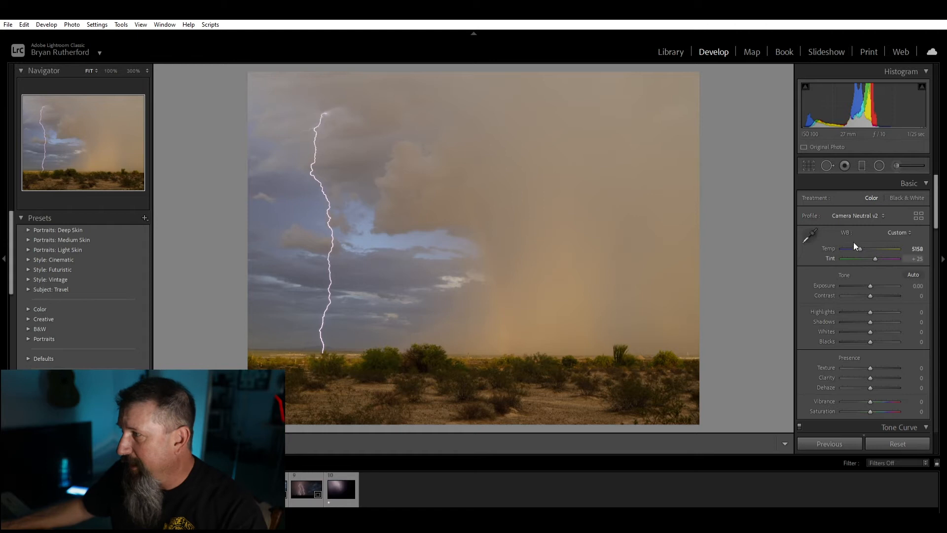
- Compare the photo's highlights at -100 and +100, and set them to -39
scroll(854, 284, down, 5)
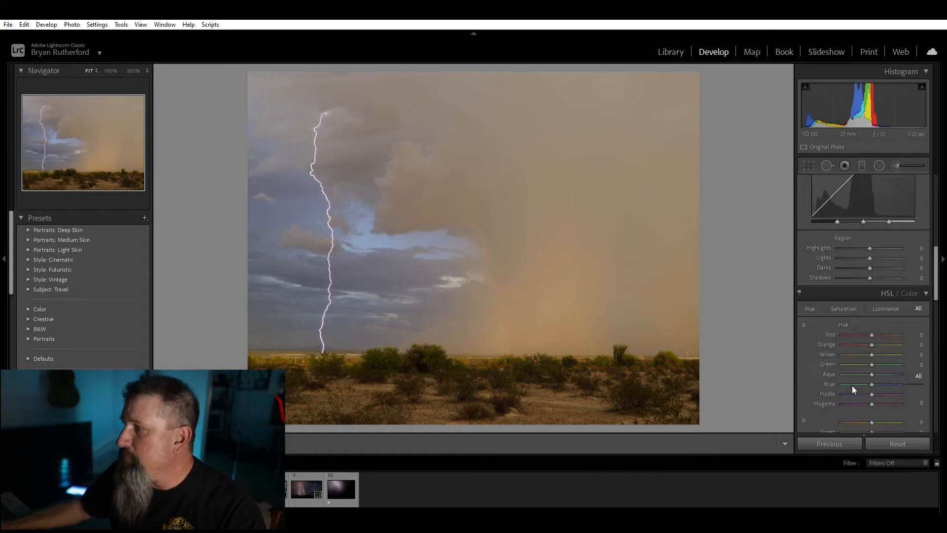
scroll(873, 269, up, 5)
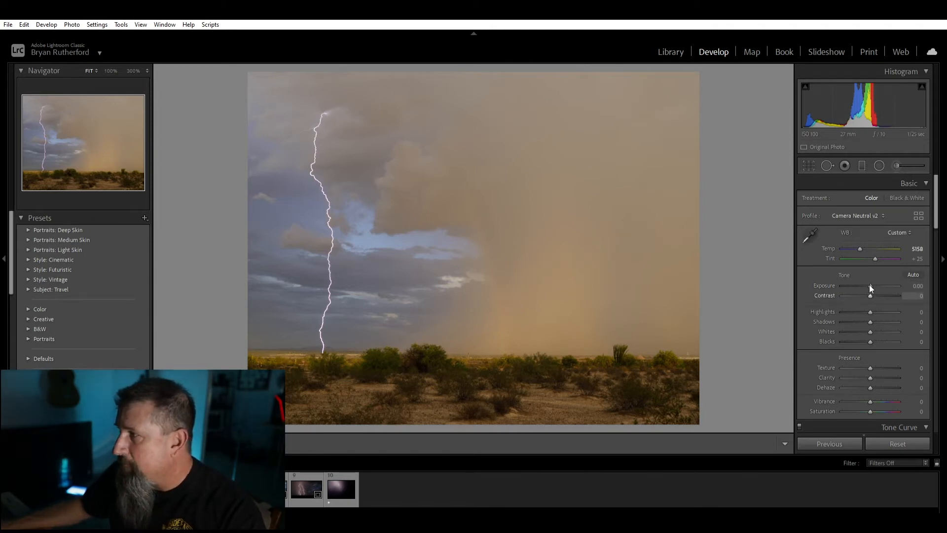
drag(870, 303, 834, 326)
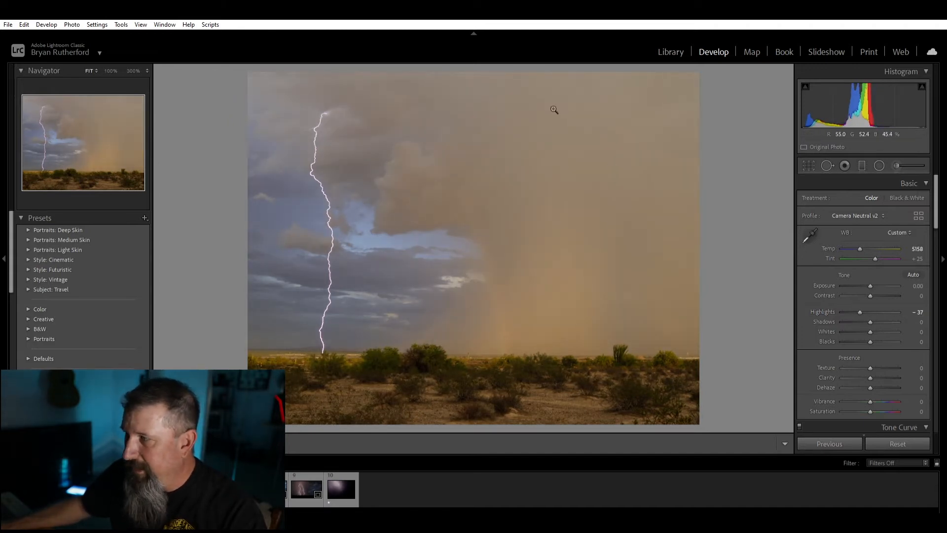
drag(860, 312, 830, 312)
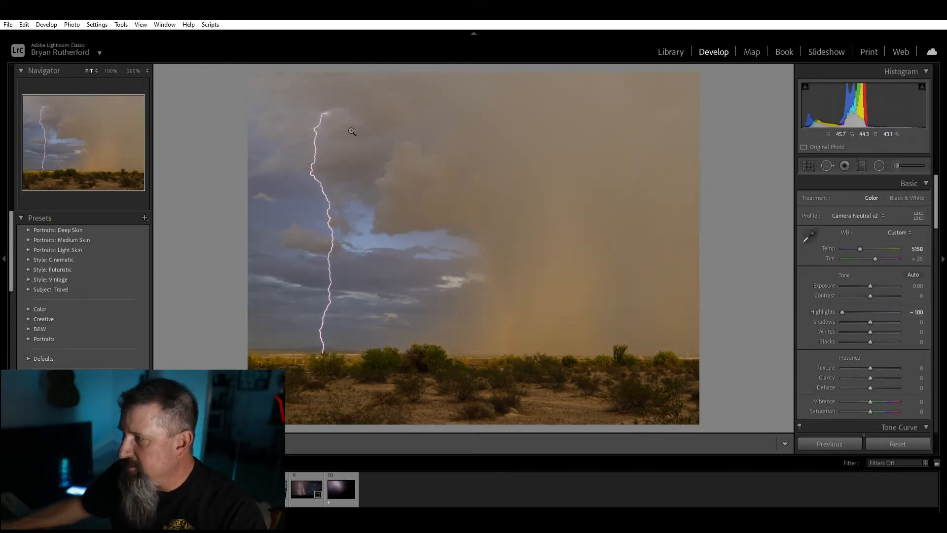
drag(844, 312, 920, 319)
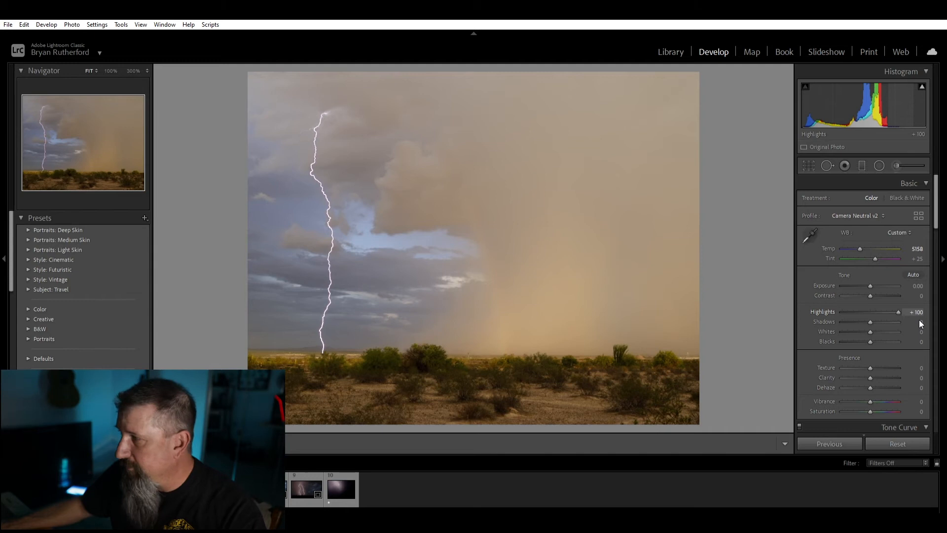
drag(916, 320, 873, 318)
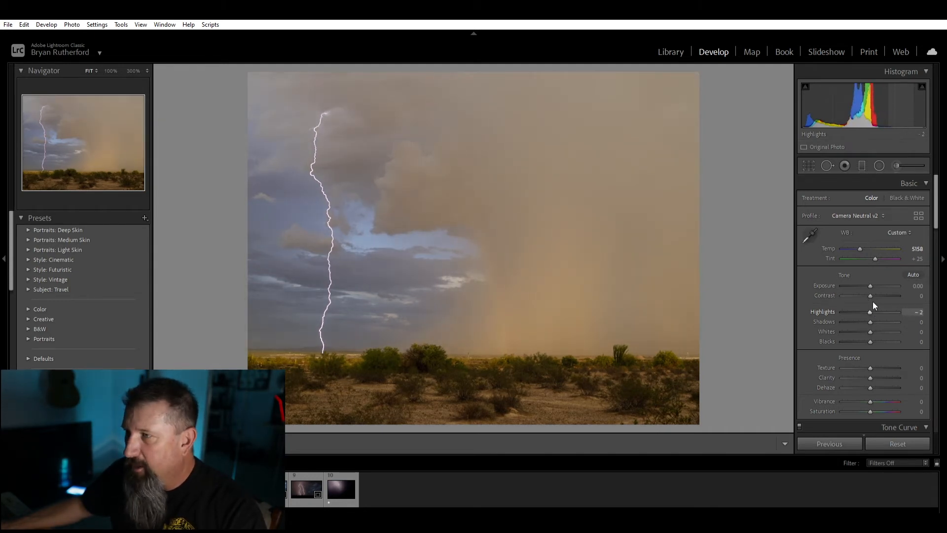
drag(870, 306, 861, 308)
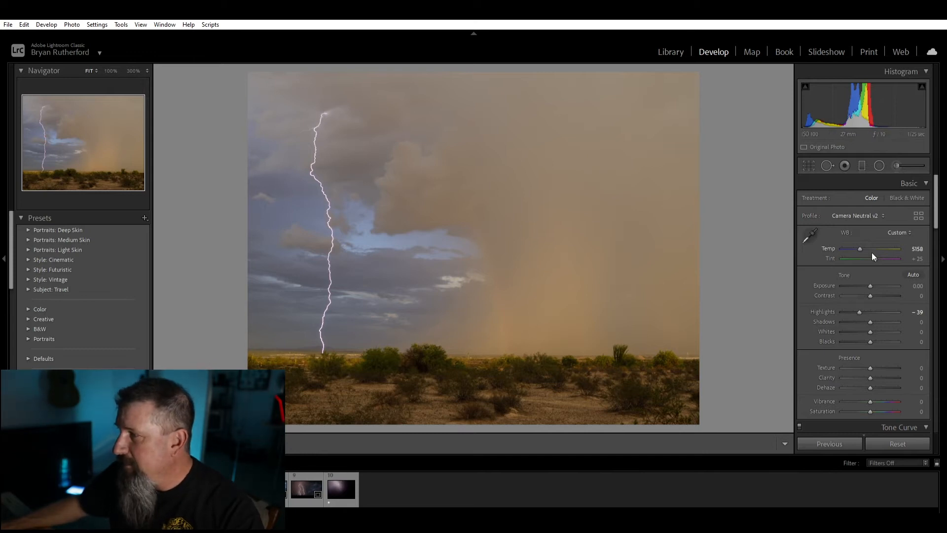
- Try the photo's shadows at +100 and -100, and return them to 0
mouse_move(871, 314)
mouse_down()
mouse_move(911, 311)
mouse_move(784, 307)
mouse_move(884, 310)
mouse_move(868, 313)
mouse_up()
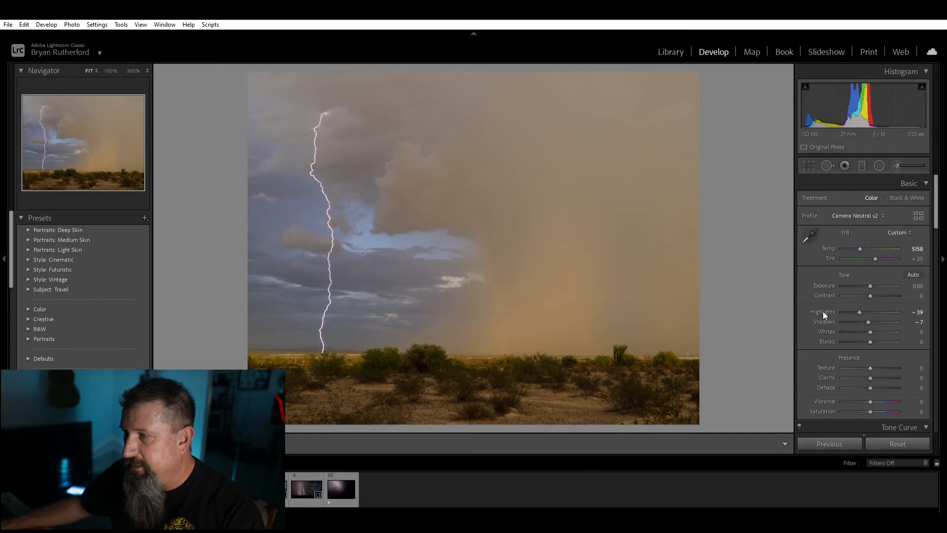
mouse_move(867, 313)
mouse_down()
mouse_move(906, 321)
mouse_move(870, 315)
mouse_up()
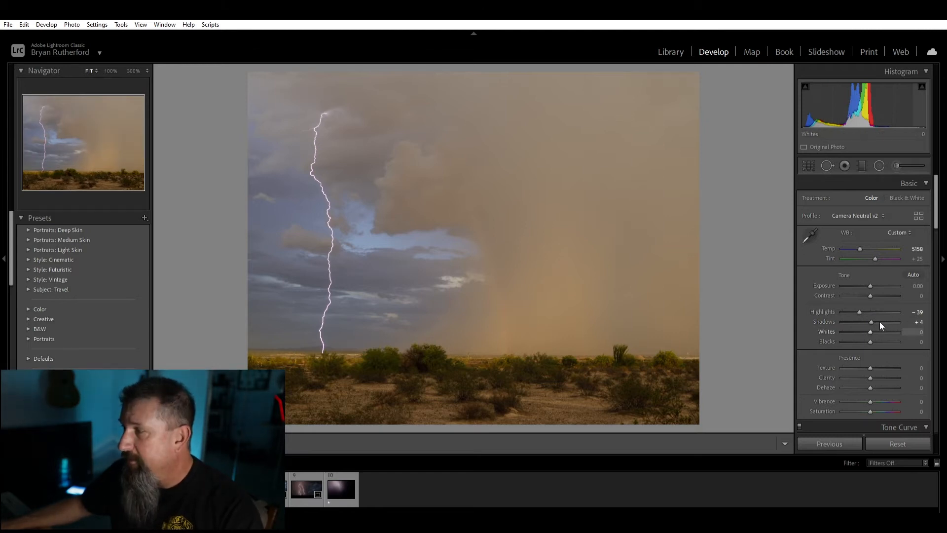
drag(871, 312, 869, 313)
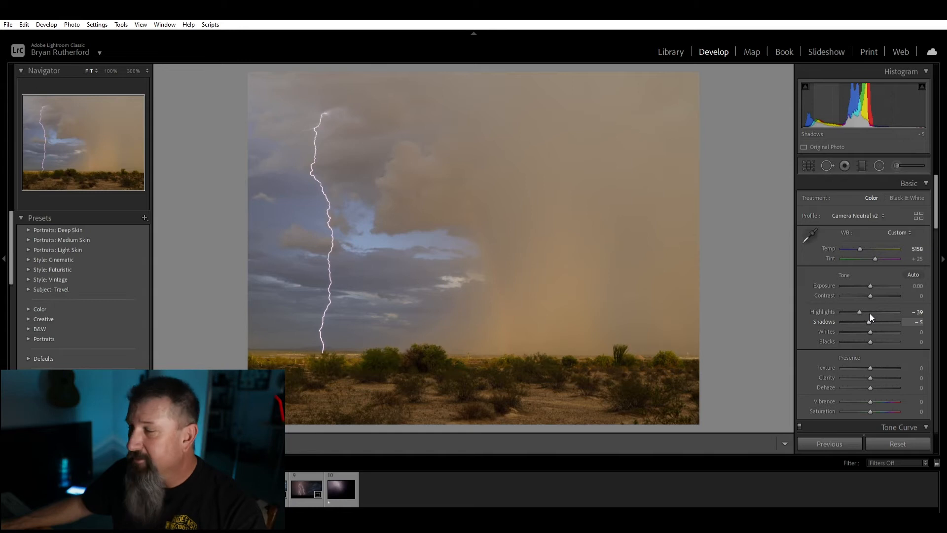
drag(870, 320, 939, 318)
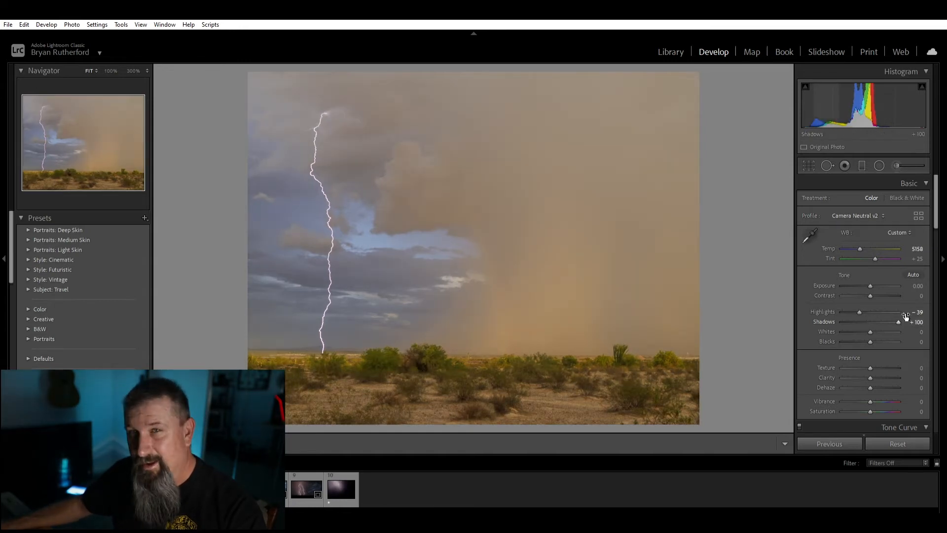
drag(899, 316, 821, 315)
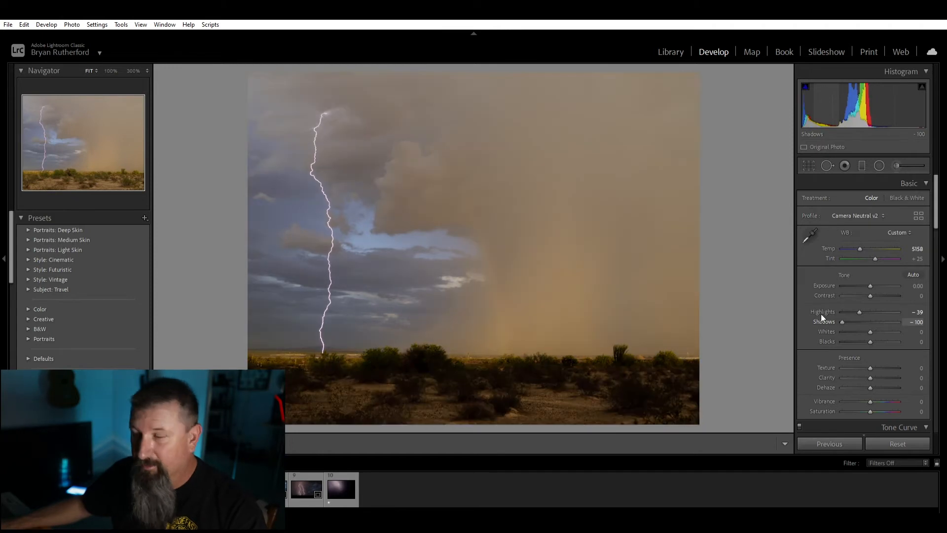
drag(841, 315, 874, 321)
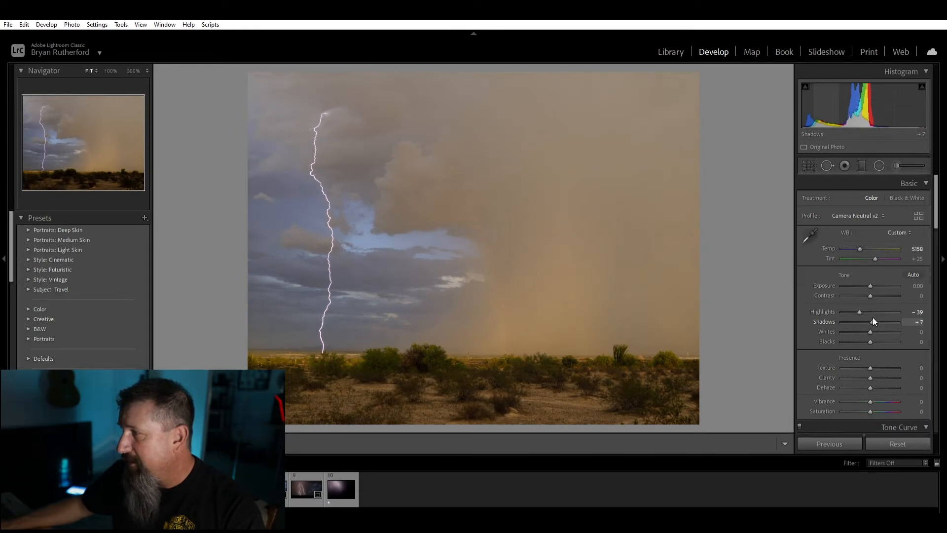
drag(873, 318, 870, 318)
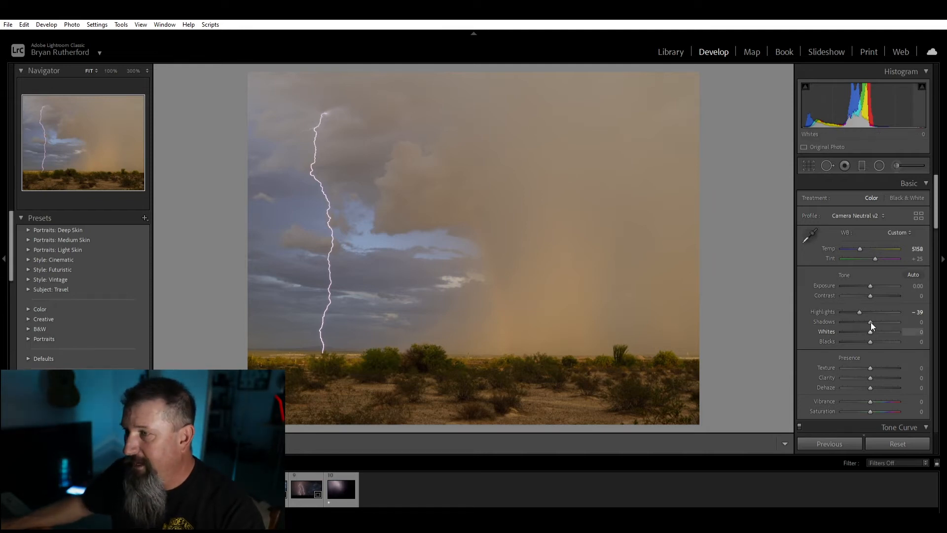
- Test the whites at +100 and the blacks at -100, and set the whites to +33 and the blacks to -46
drag(871, 322, 913, 325)
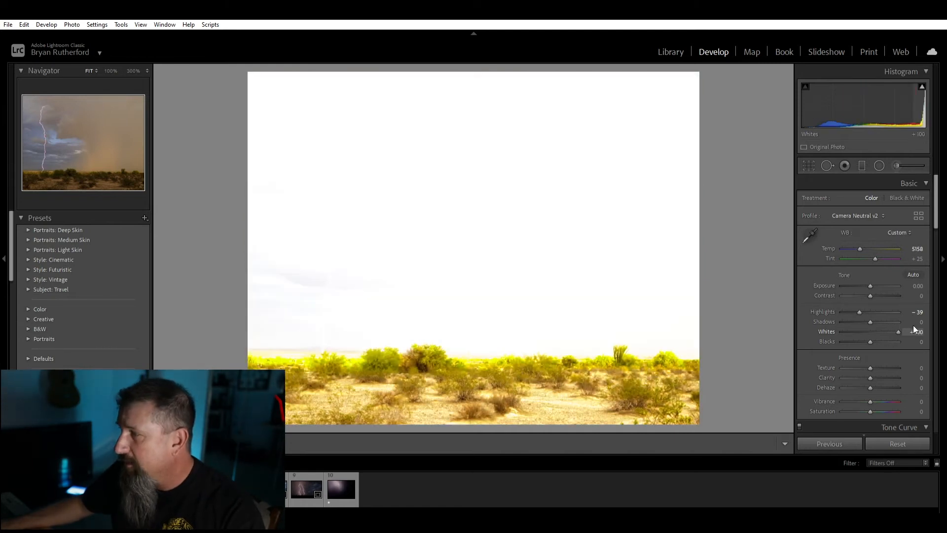
mouse_move(897, 331)
mouse_down()
mouse_move(822, 327)
mouse_move(881, 326)
mouse_up()
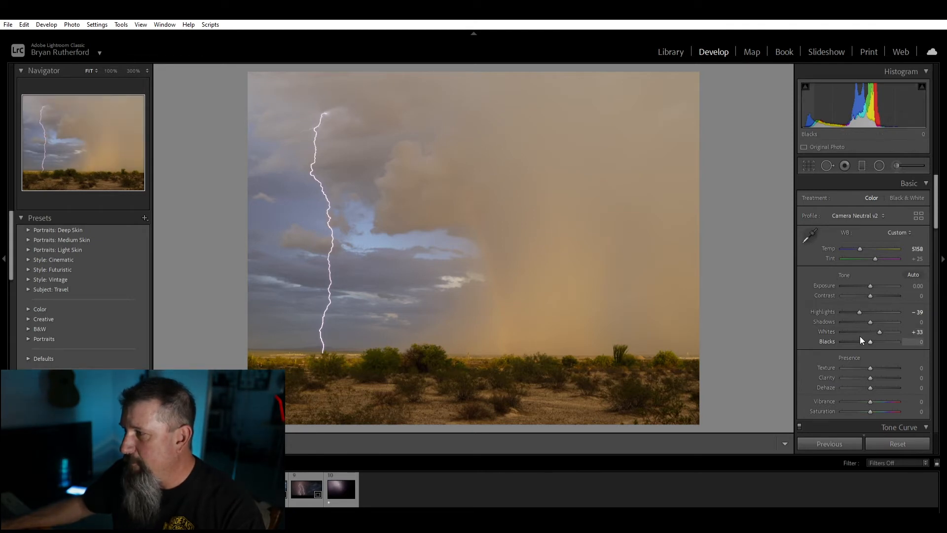
mouse_move(870, 332)
mouse_down()
mouse_move(851, 332)
mouse_move(863, 332)
mouse_up()
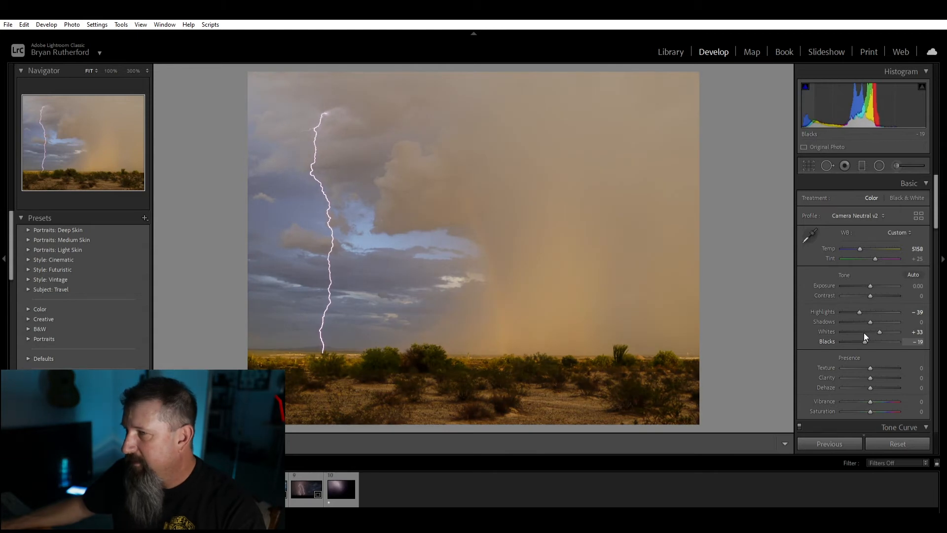
drag(865, 334, 765, 345)
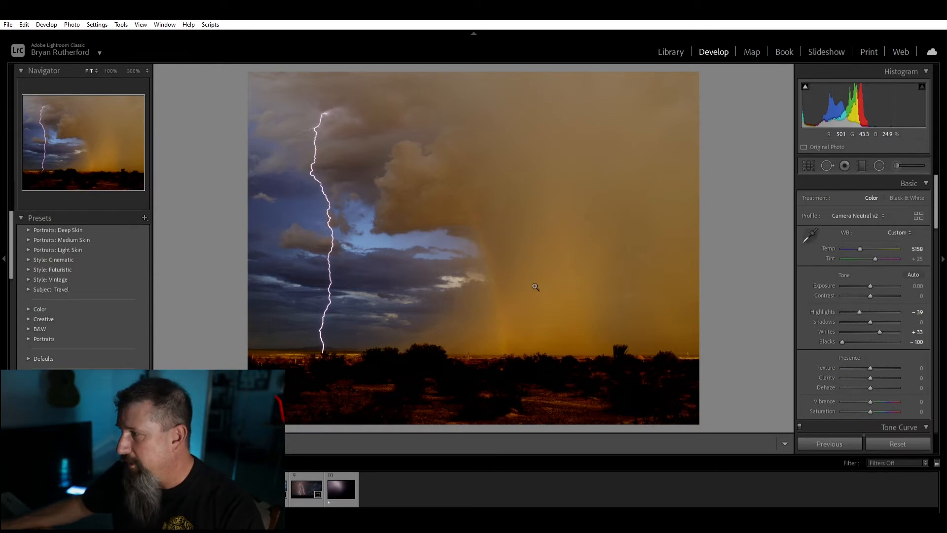
mouse_move(843, 341)
mouse_down()
mouse_move(864, 341)
mouse_move(837, 340)
mouse_up()
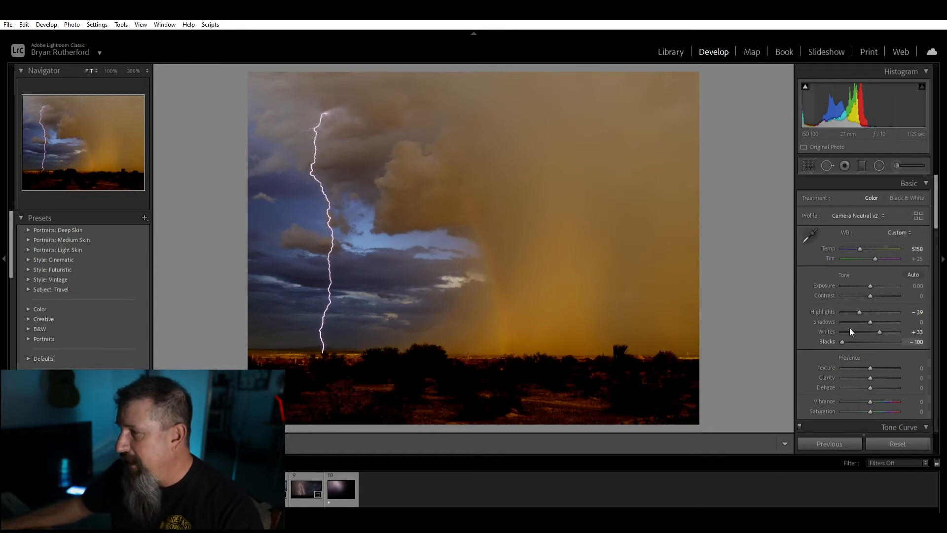
drag(839, 340, 859, 341)
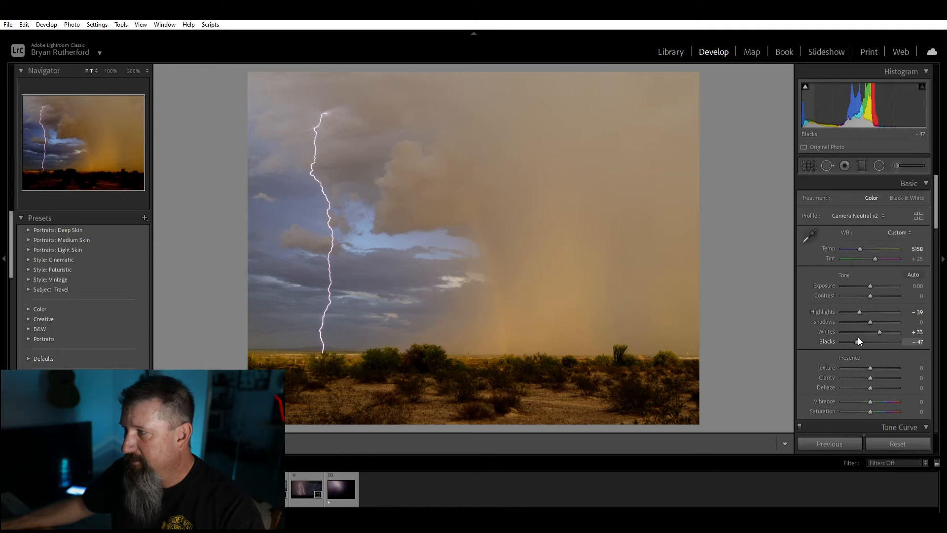
drag(858, 341, 859, 340)
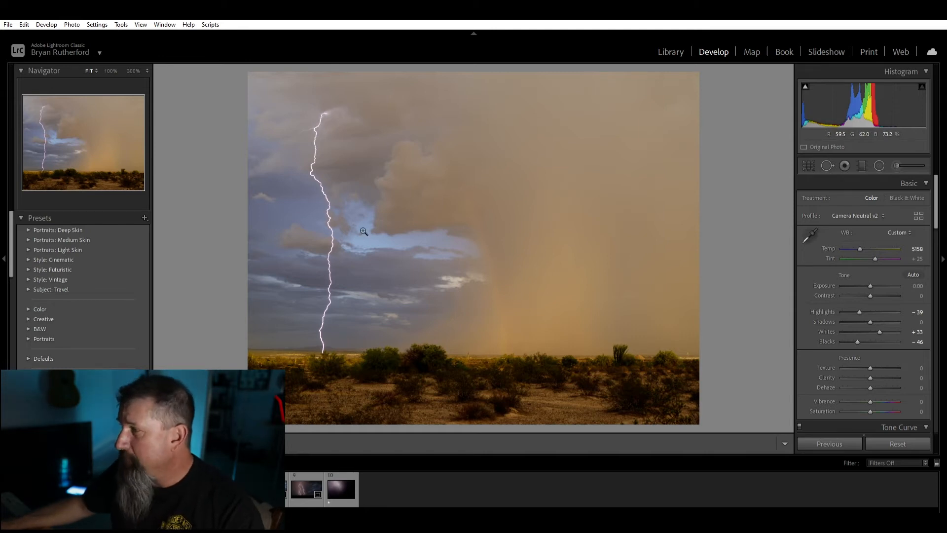
- Try the photo's clarity at +100 and -100, and reset it to 0
scroll(861, 308, down, 5)
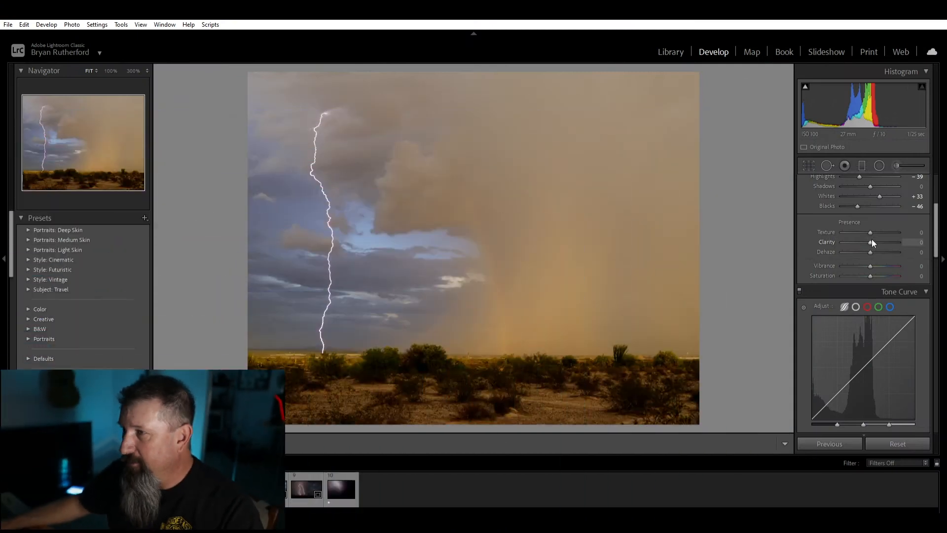
drag(871, 242, 941, 245)
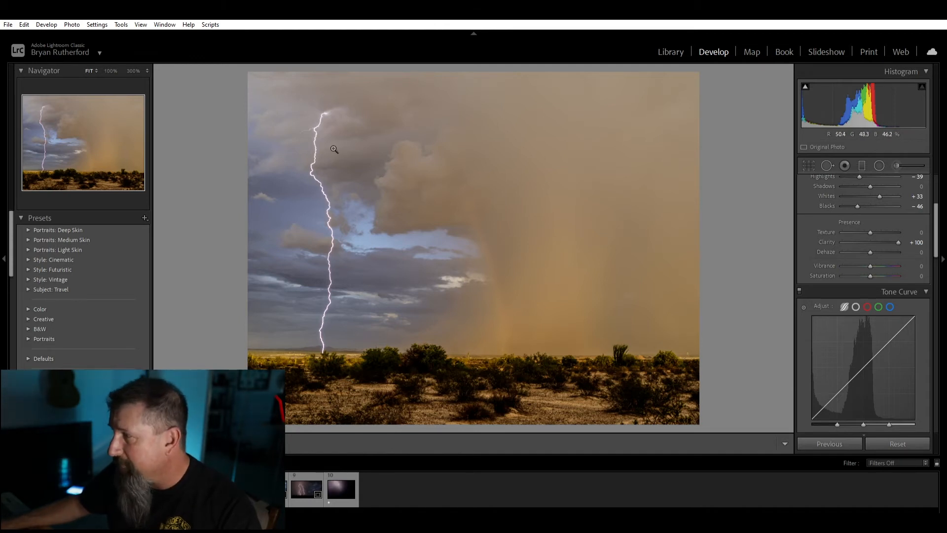
drag(899, 241, 789, 239)
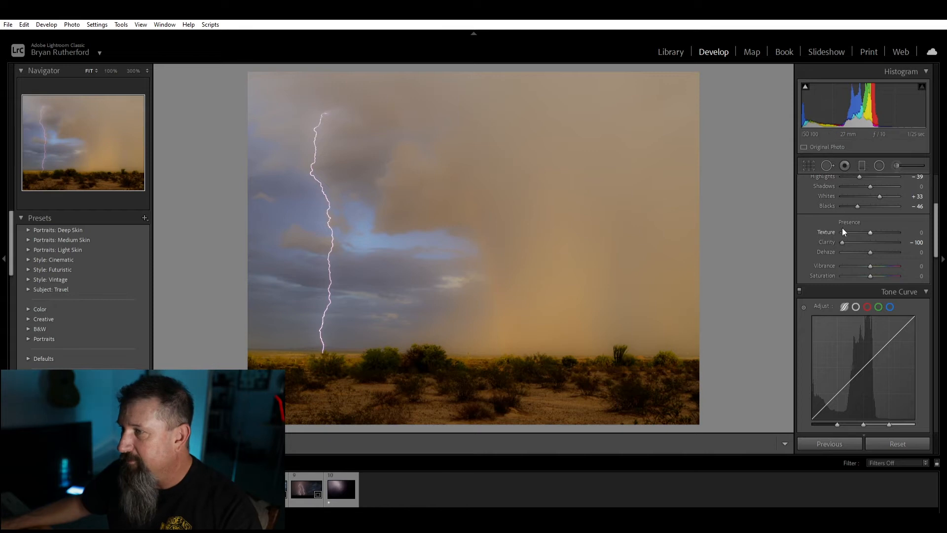
drag(843, 232, 872, 235)
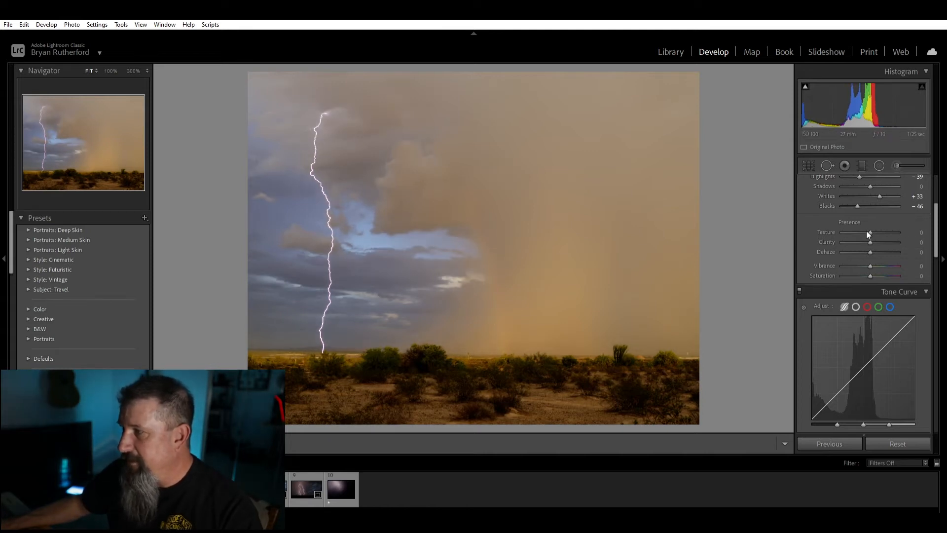
- Try texture at +100, -100 and -54 and clarity at +49, and reset both to 0
drag(871, 230, 925, 228)
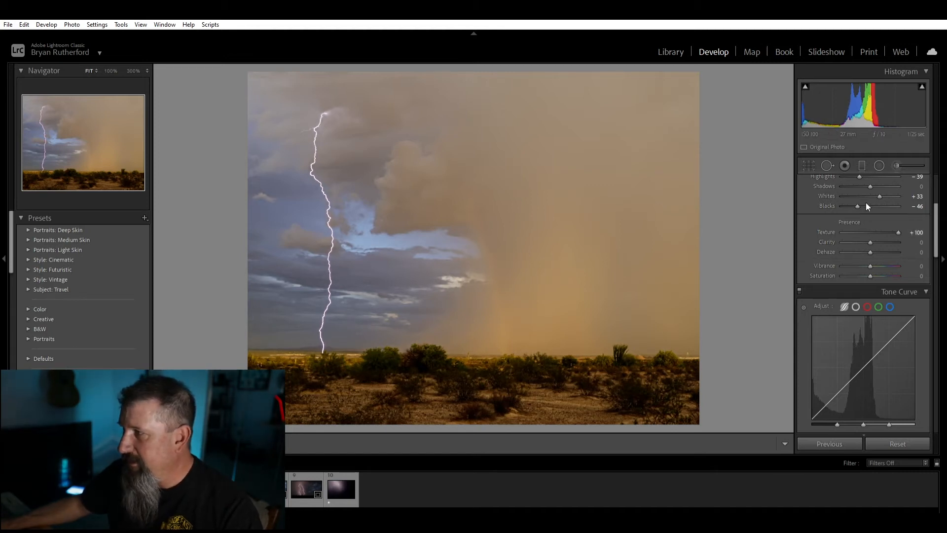
drag(896, 221, 833, 226)
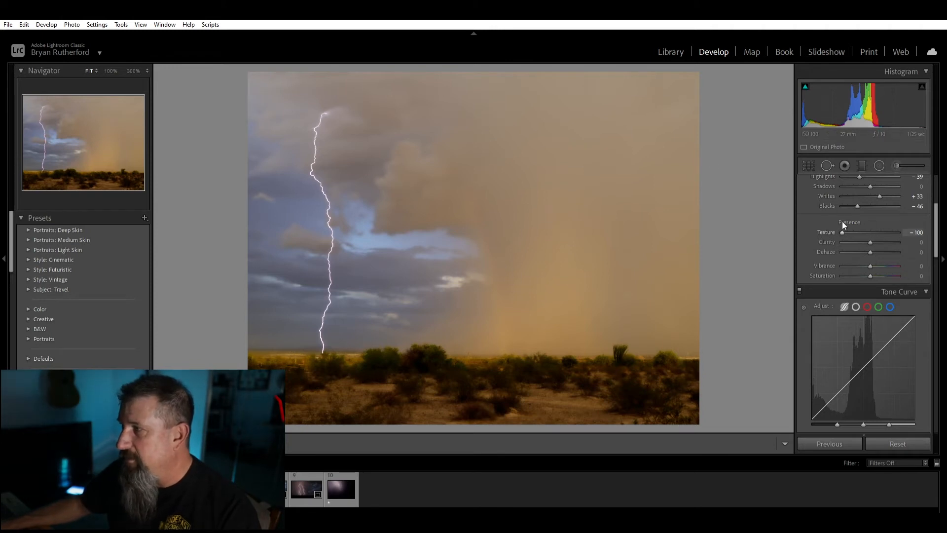
click(870, 230)
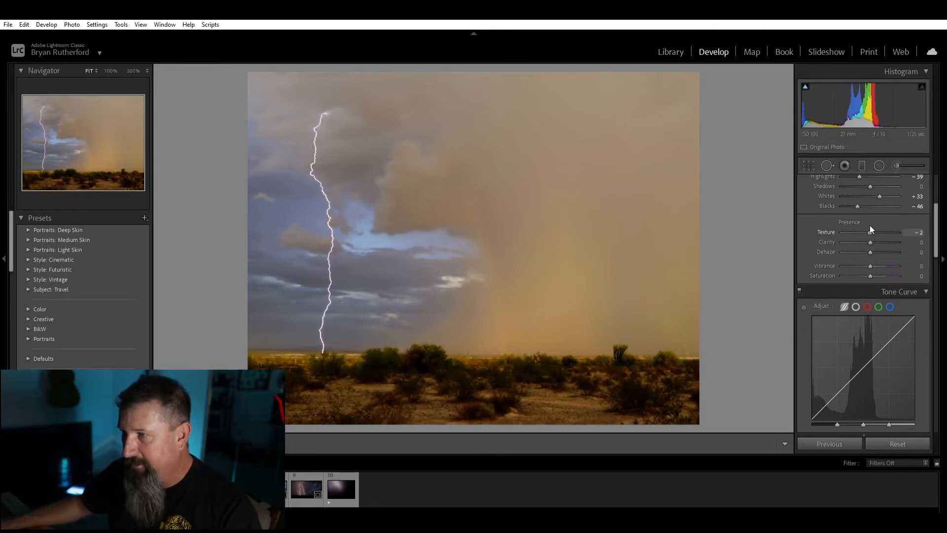
drag(870, 238, 882, 232)
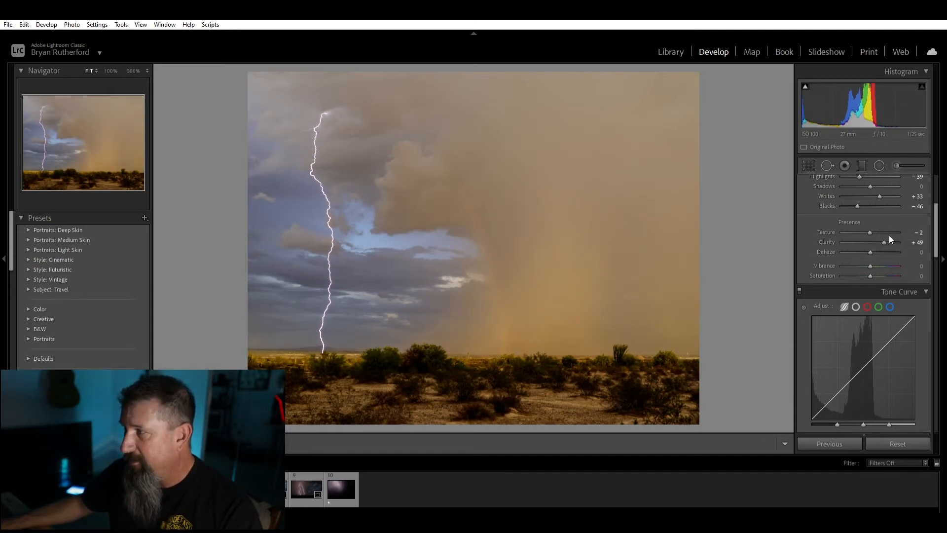
drag(870, 221, 859, 222)
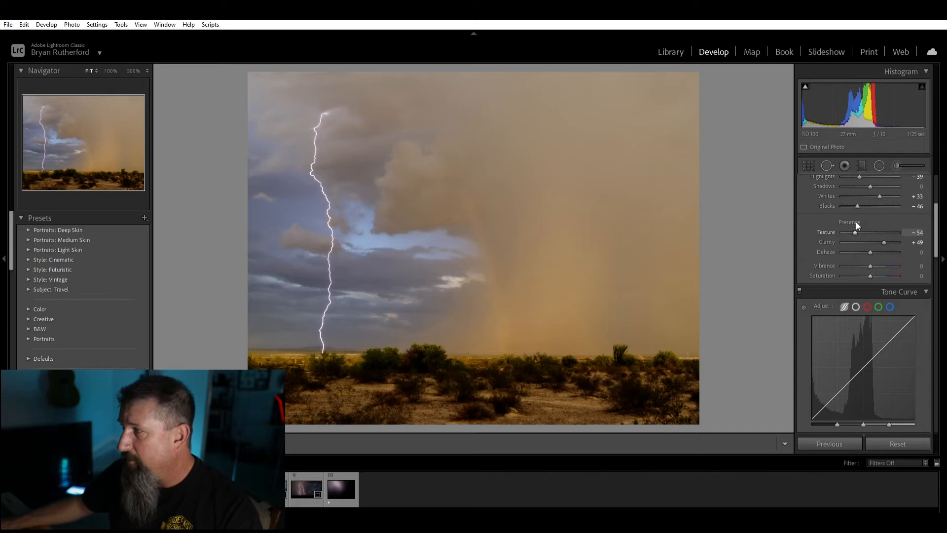
double_click(856, 223)
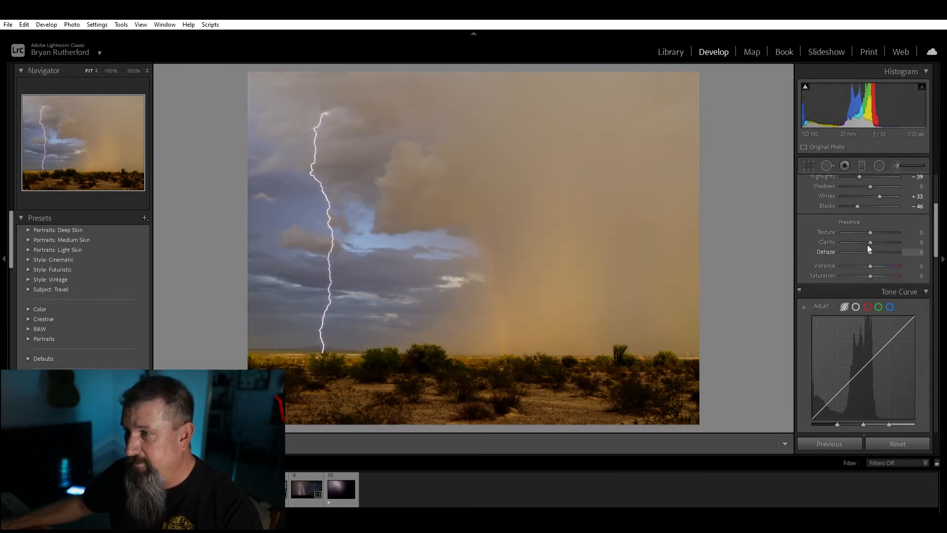
- Try a dehaze of +42 with vibrance at -72, and reset both to 0
mouse_move(871, 251)
mouse_down()
mouse_move(892, 248)
mouse_move(871, 244)
mouse_up()
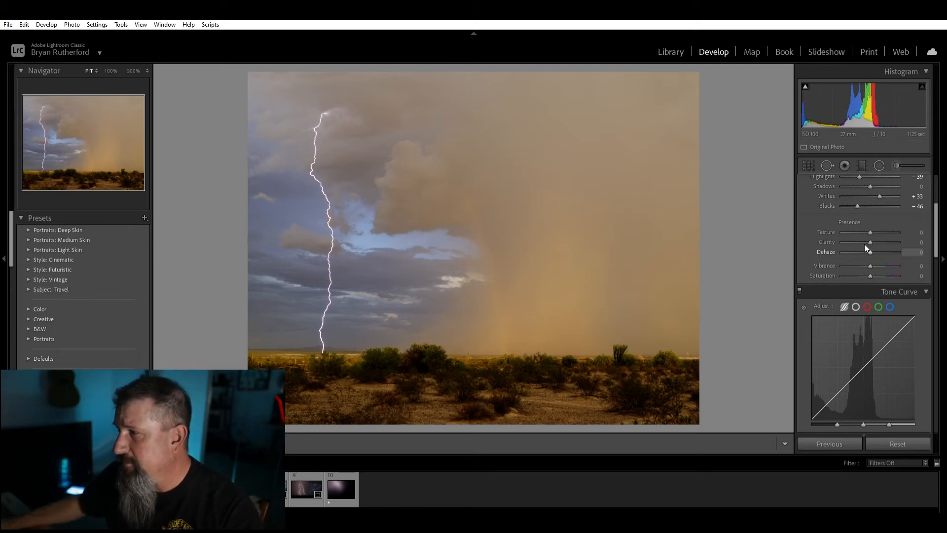
drag(872, 245, 851, 256)
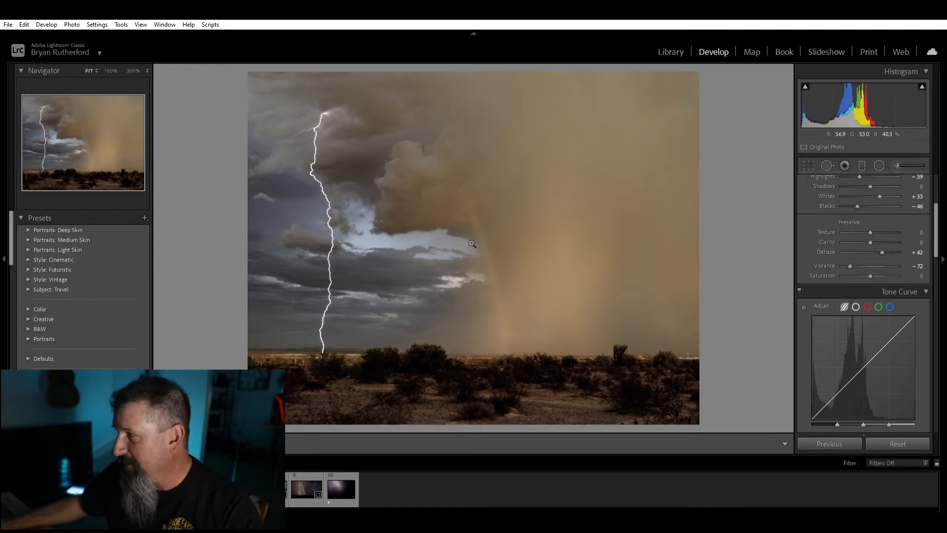
double_click(848, 256)
double_click(881, 245)
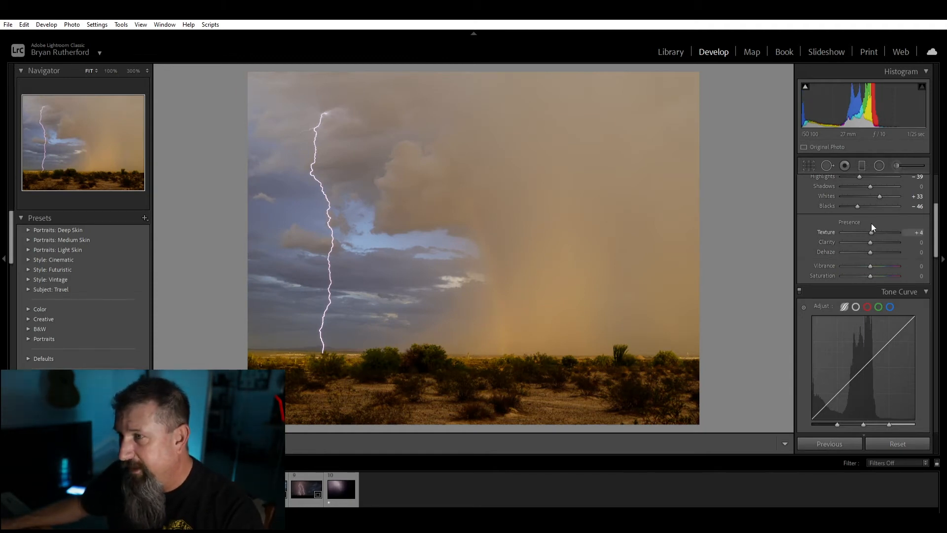
- Raise the photo's texture to +18
drag(872, 224, 875, 225)
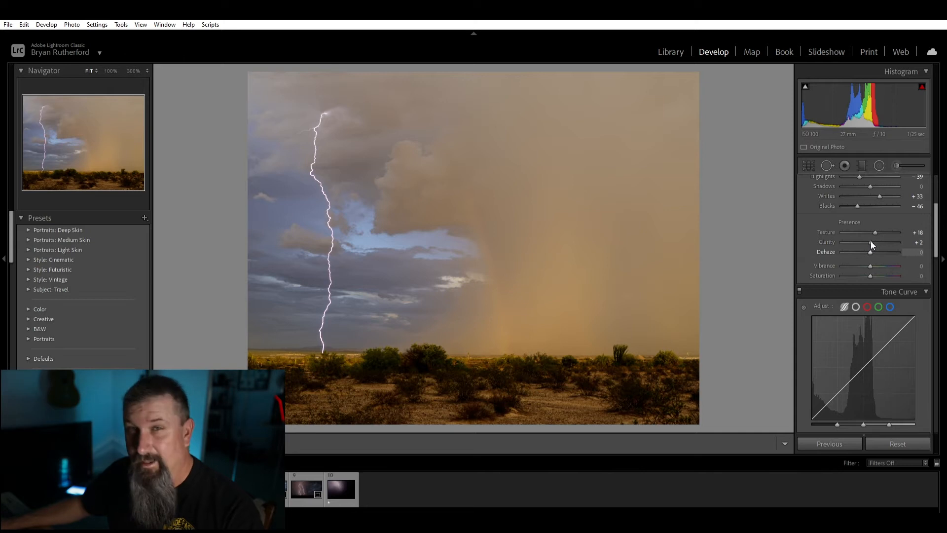
- Raise the photo's dehaze to +11, after trying +18 and resetting it
mouse_move(871, 241)
mouse_down()
mouse_move(884, 242)
mouse_move(876, 242)
mouse_up()
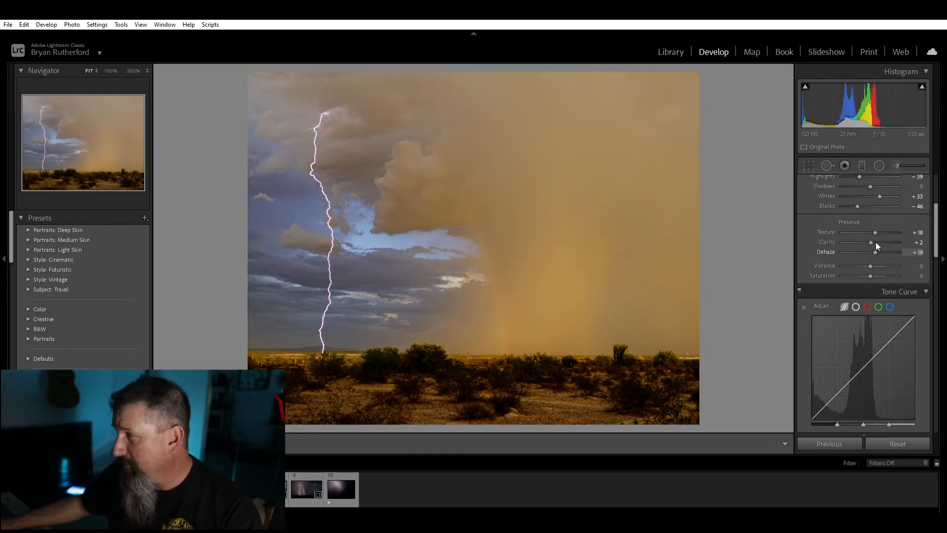
double_click(875, 242)
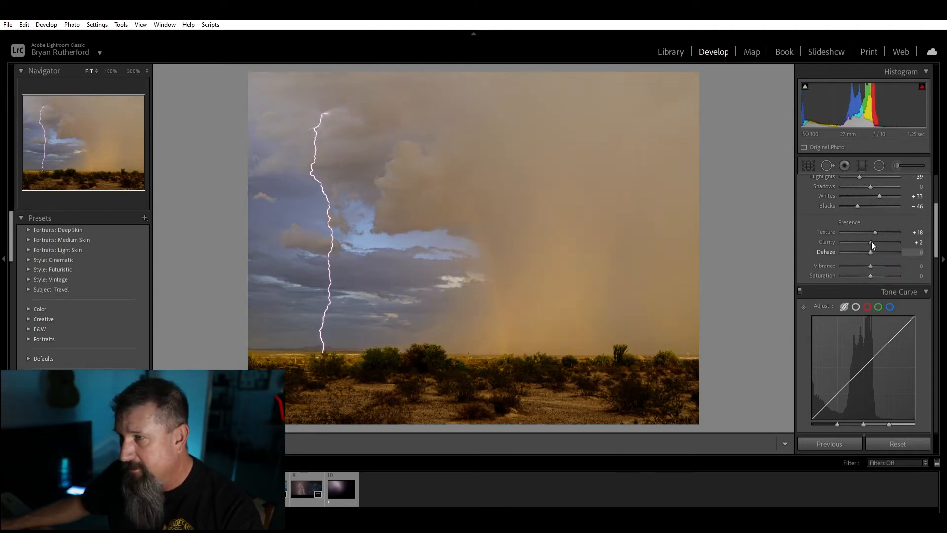
drag(871, 241, 874, 241)
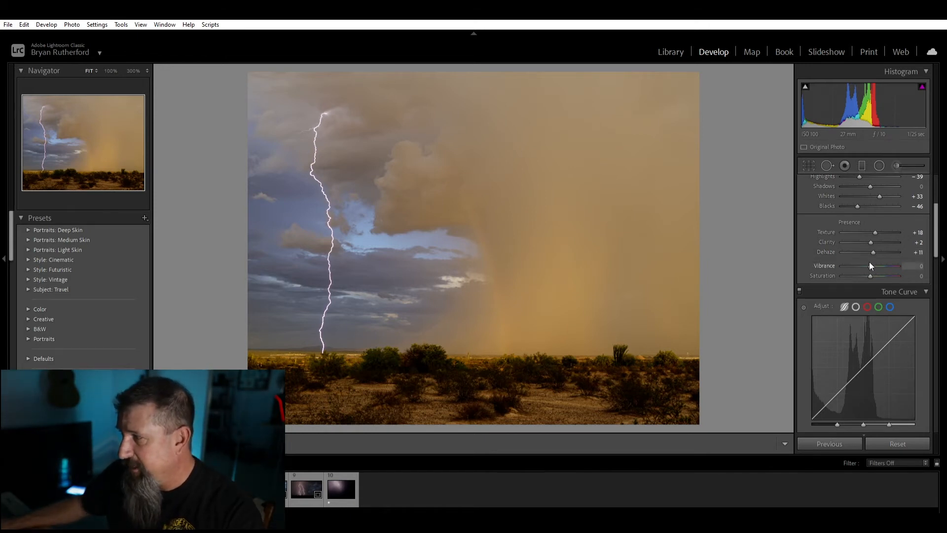
- Try the photo's vibrance at +100 and +84, reset it to 0, and try saturation at +100 and +54
drag(871, 265, 913, 267)
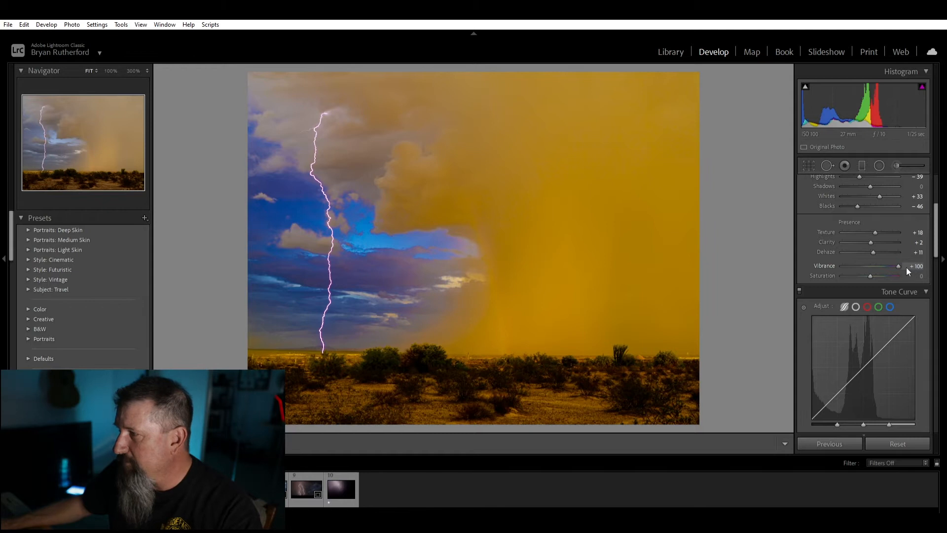
drag(907, 267, 893, 263)
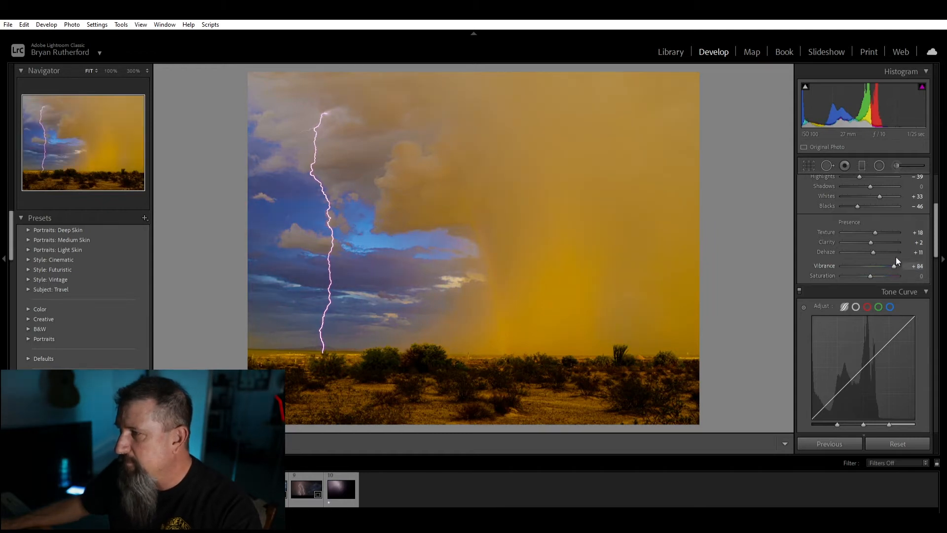
double_click(895, 263)
drag(869, 272, 900, 271)
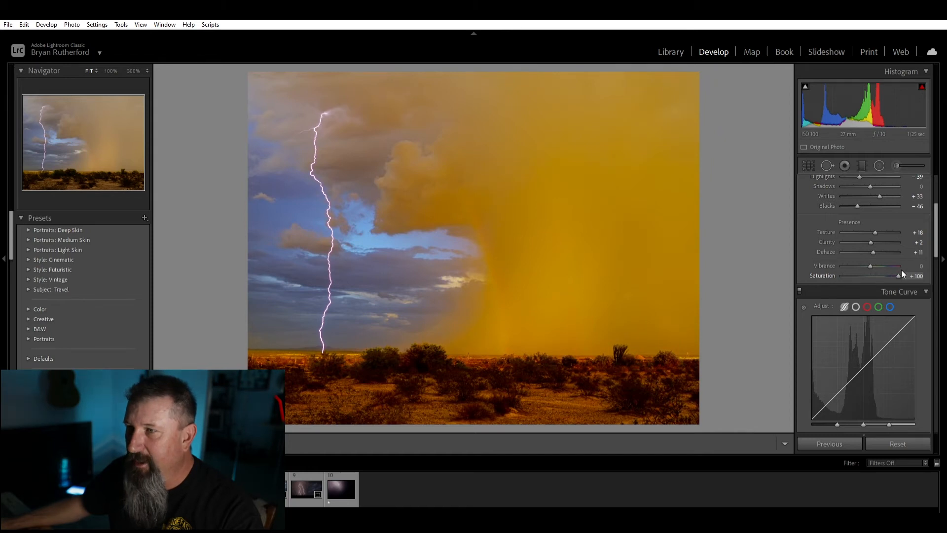
mouse_move(900, 275)
mouse_down()
mouse_move(847, 275)
mouse_move(907, 278)
mouse_move(885, 277)
mouse_up()
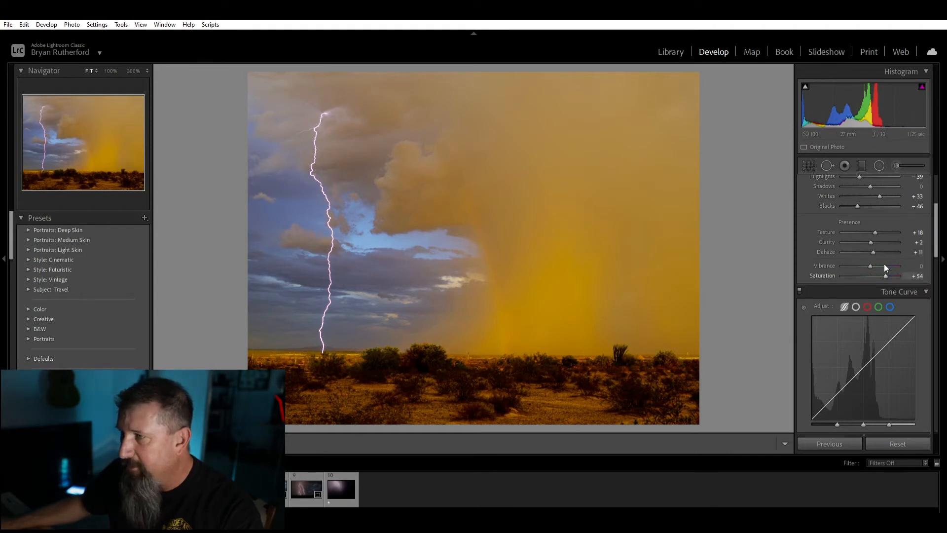
- Reset the photo's saturation to 0 and raise its vibrance to +30
mouse_move(887, 274)
mouse_down()
mouse_move(870, 271)
mouse_move(889, 260)
mouse_move(878, 259)
mouse_up()
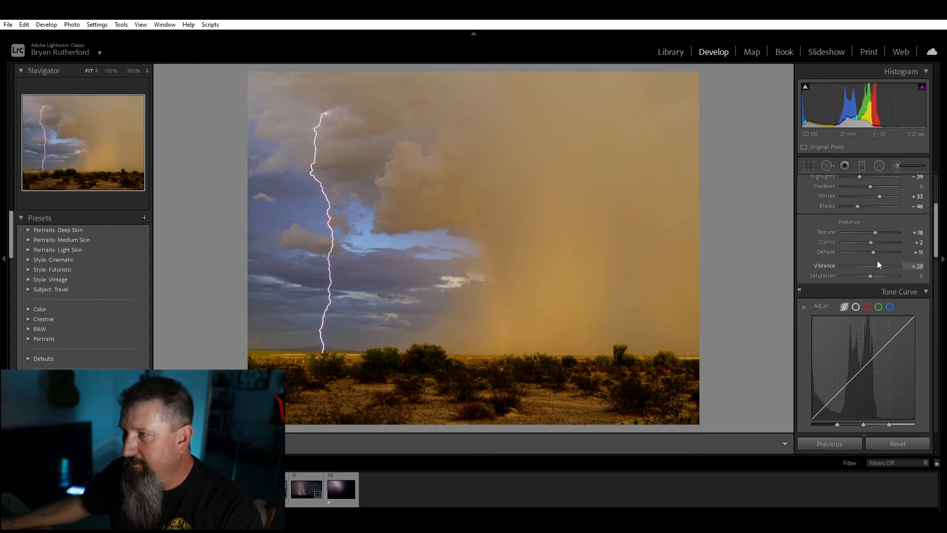
drag(878, 259, 877, 260)
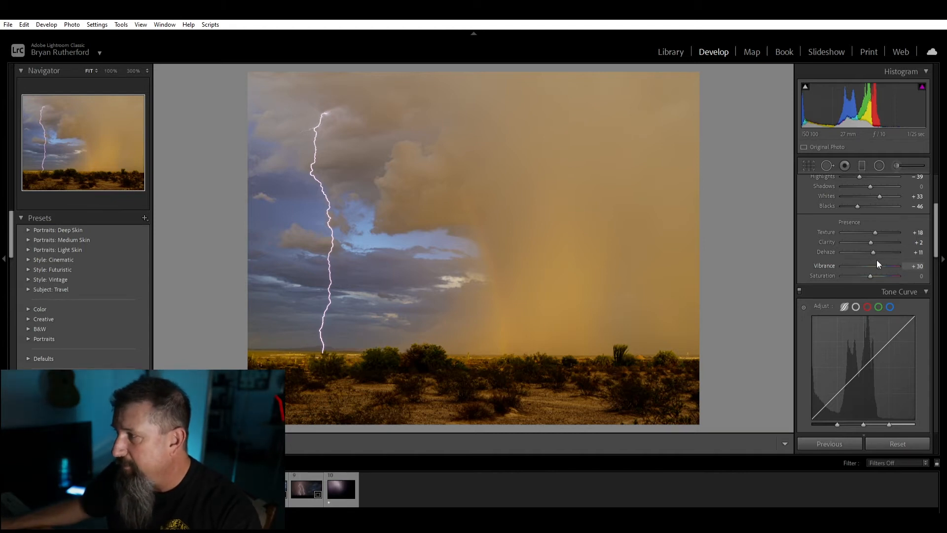
scroll(851, 274, down, 2)
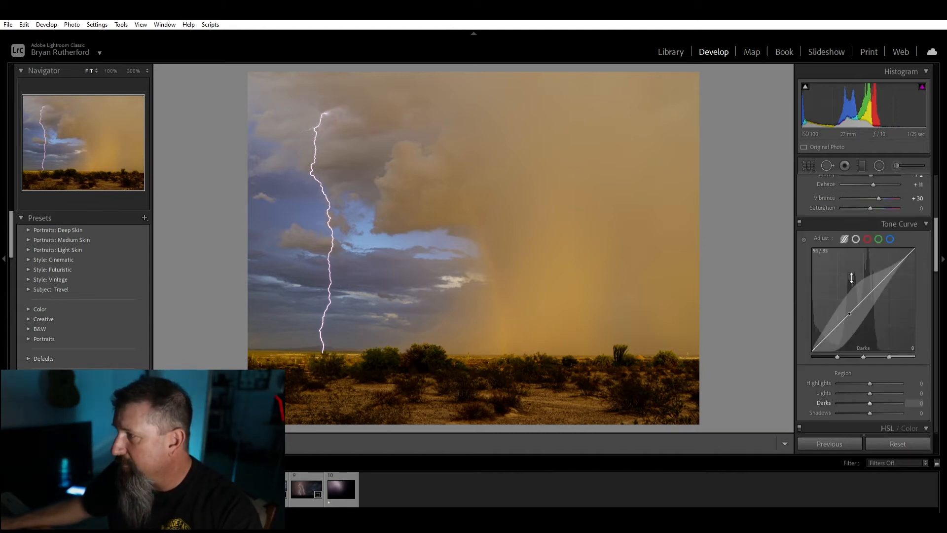
scroll(844, 261, down, 8)
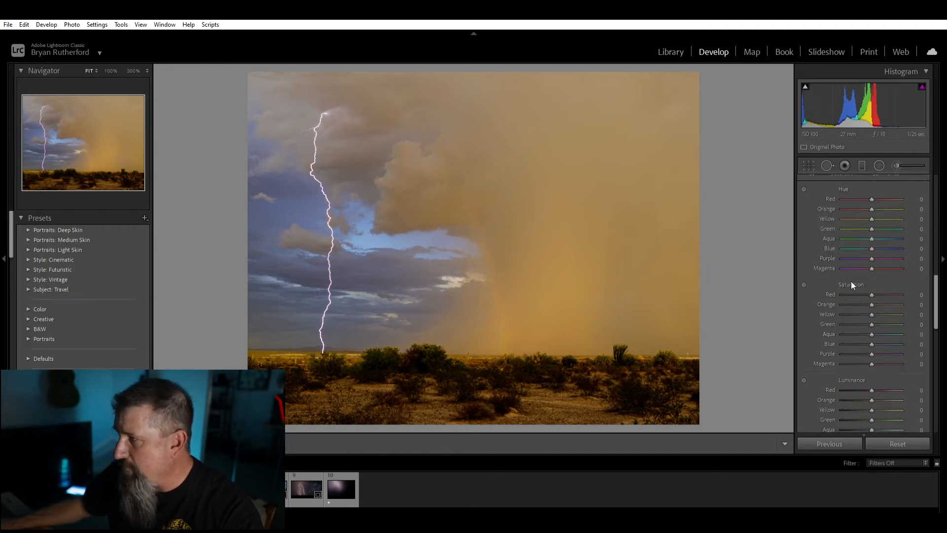
scroll(851, 281, down, 2)
scroll(851, 282, up, 2)
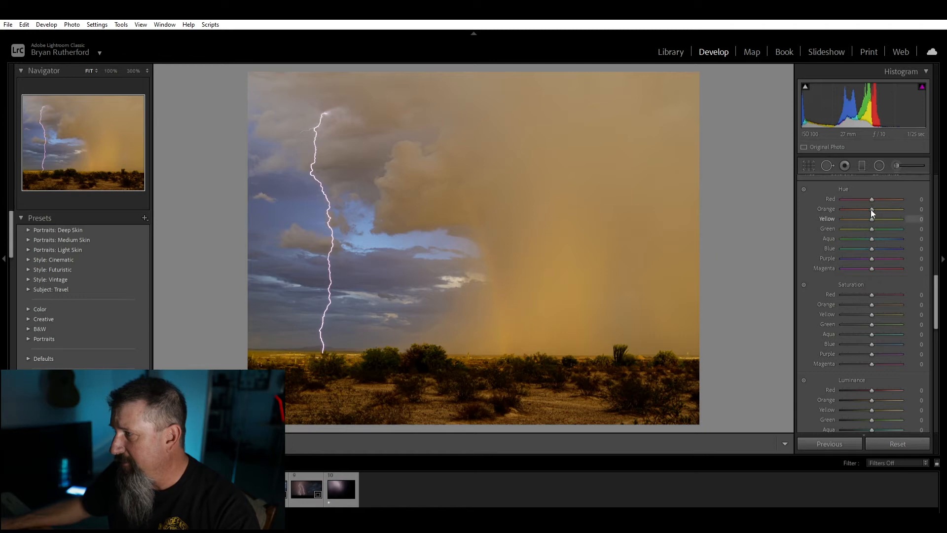
mouse_move(872, 238)
mouse_down()
mouse_move(845, 240)
mouse_move(893, 243)
mouse_move(873, 241)
mouse_up()
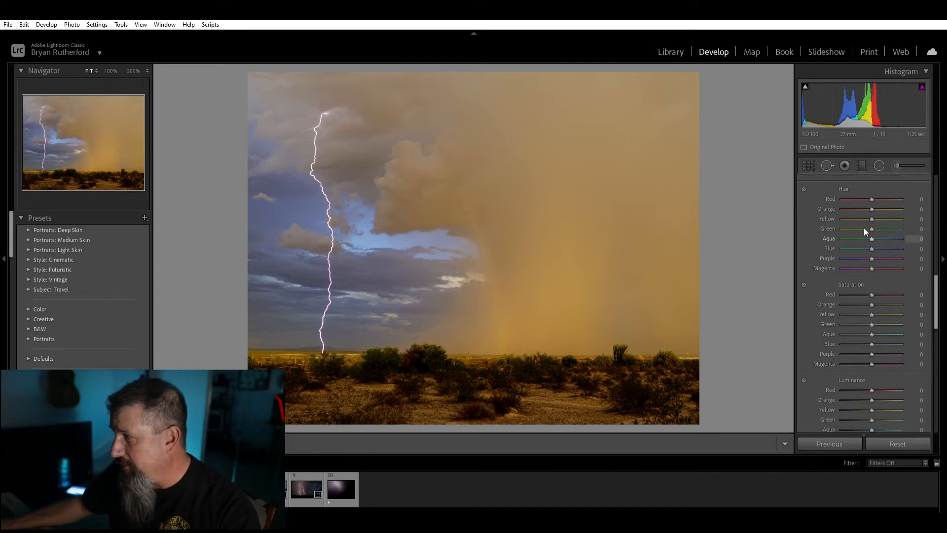
- Raise the luminance of the blues to +20 in the HSL color adjustments
scroll(869, 301, down, 4)
scroll(871, 280, up, 2)
scroll(872, 277, down, 2)
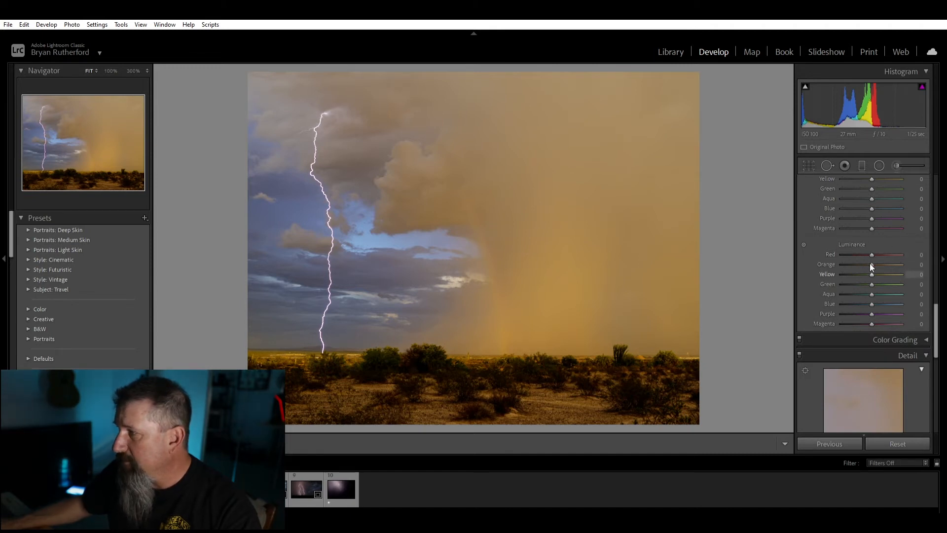
mouse_move(876, 297)
mouse_down()
mouse_move(891, 296)
mouse_move(842, 297)
mouse_move(879, 299)
mouse_move(871, 299)
mouse_up()
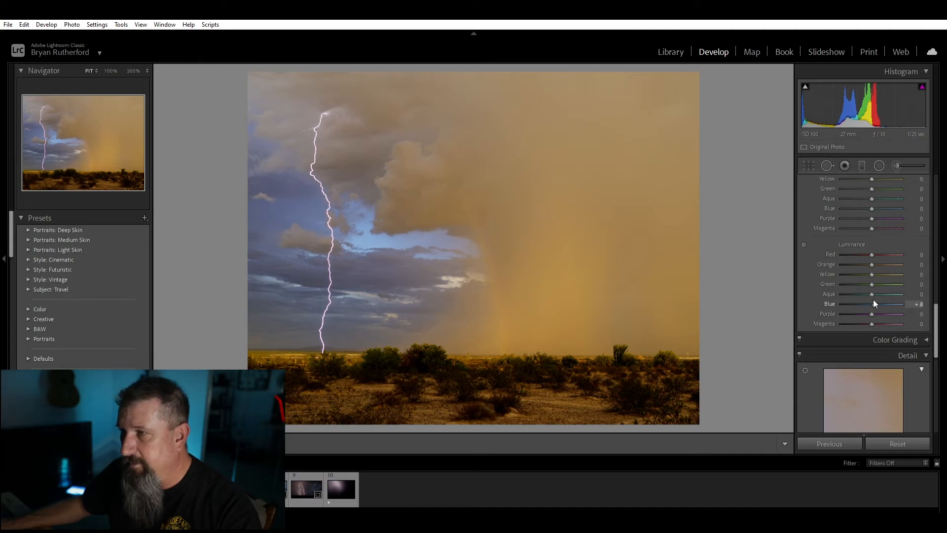
drag(873, 300, 875, 300)
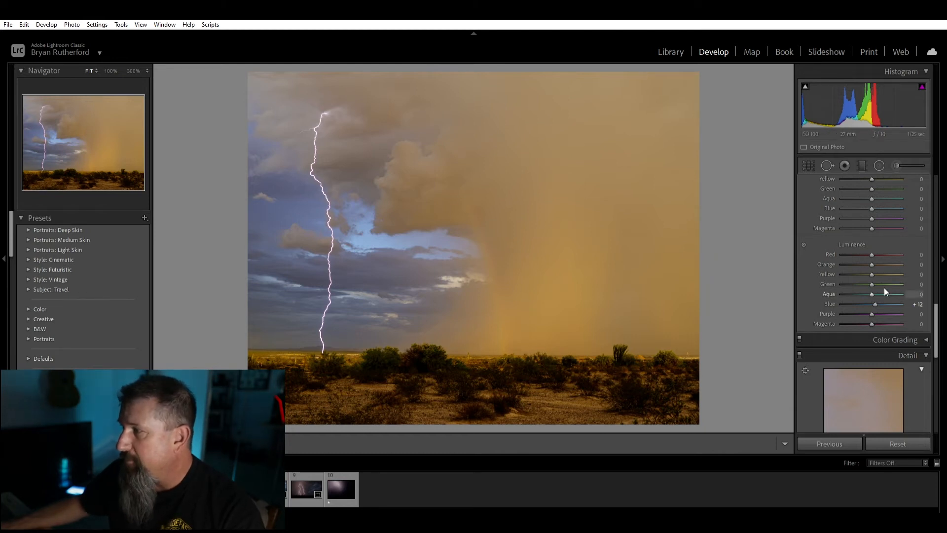
drag(875, 301, 877, 298)
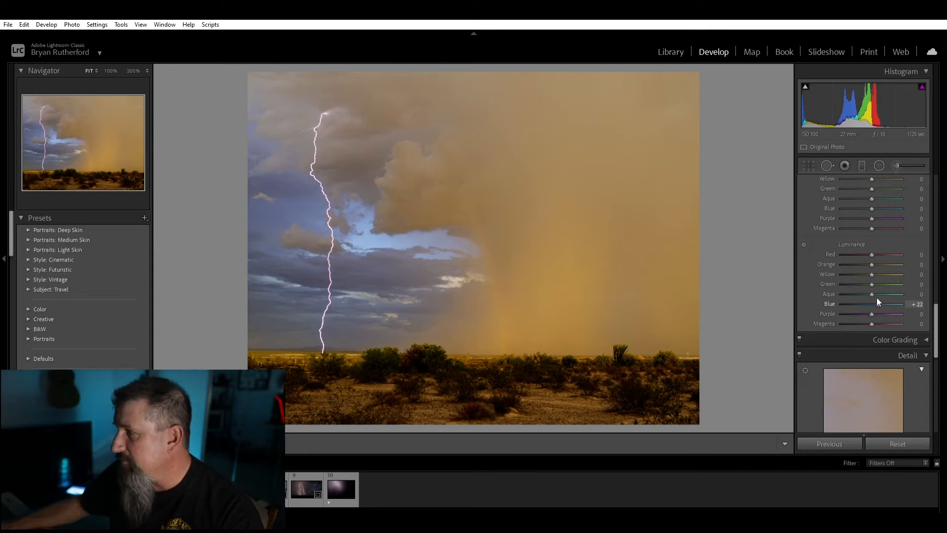
drag(878, 295, 879, 297)
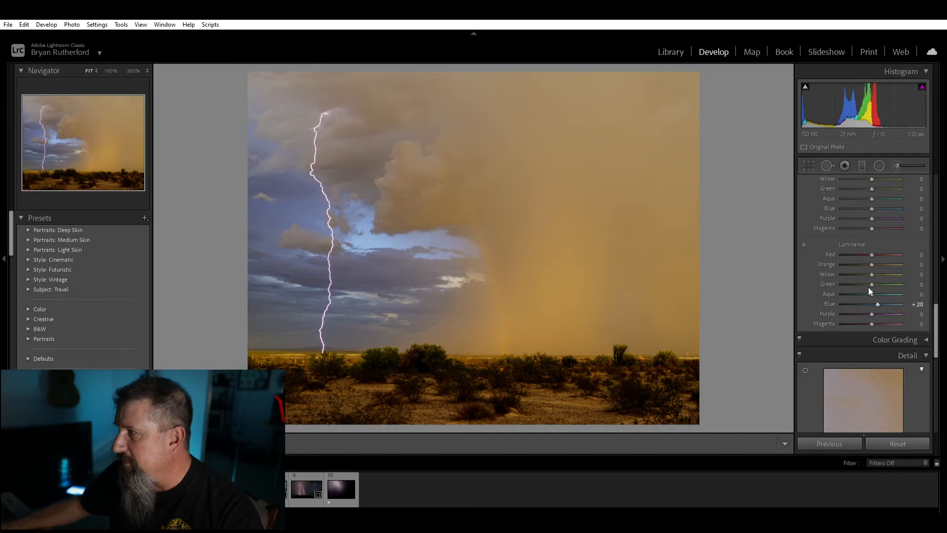
- Raise the saturation of the blues to +10 and compare with the neighbouring lightning photo before returning to this one
scroll(865, 243, up, 2)
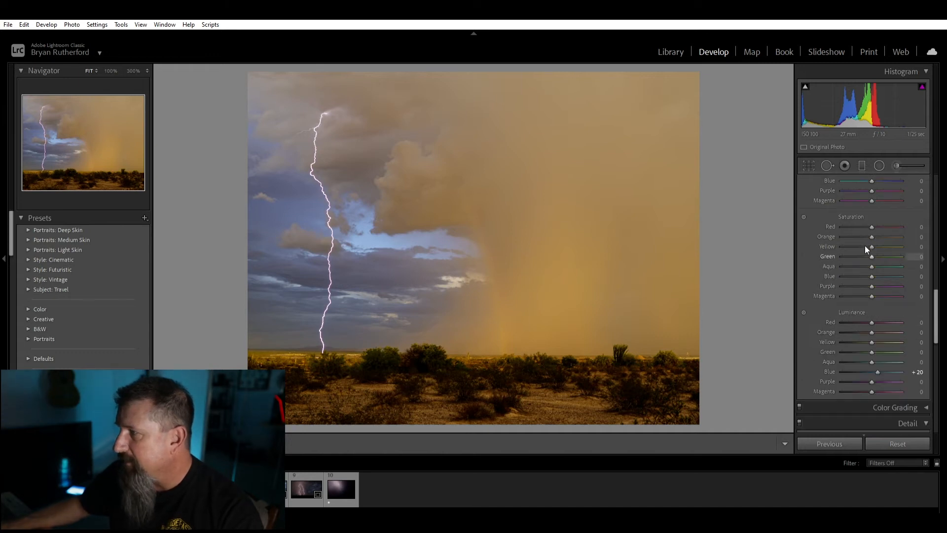
mouse_move(872, 266)
mouse_down()
mouse_move(900, 268)
mouse_move(854, 272)
mouse_move(877, 274)
mouse_up()
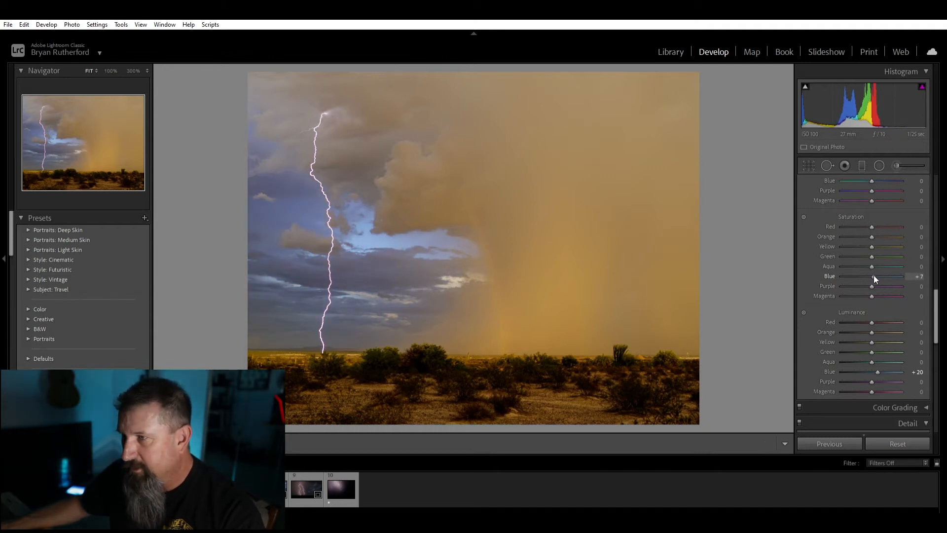
drag(872, 276, 875, 276)
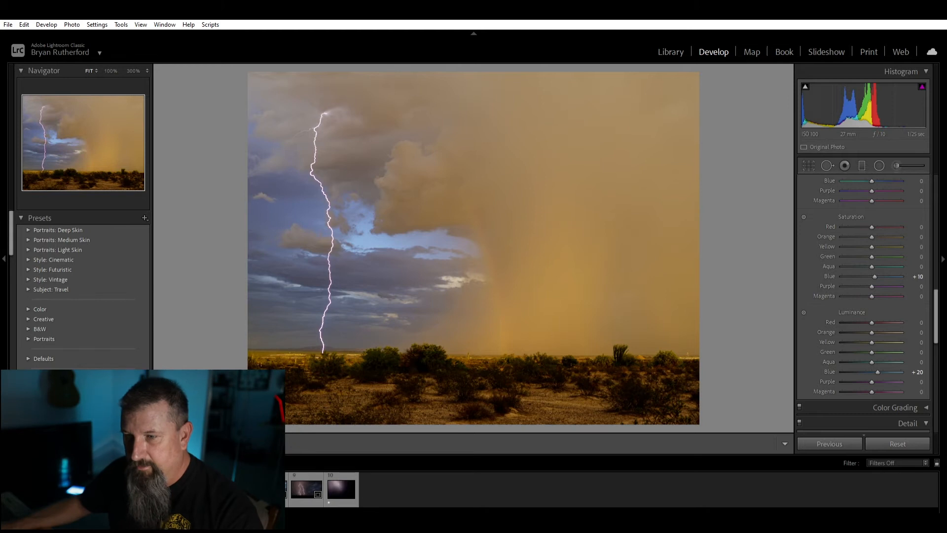
click(167, 490)
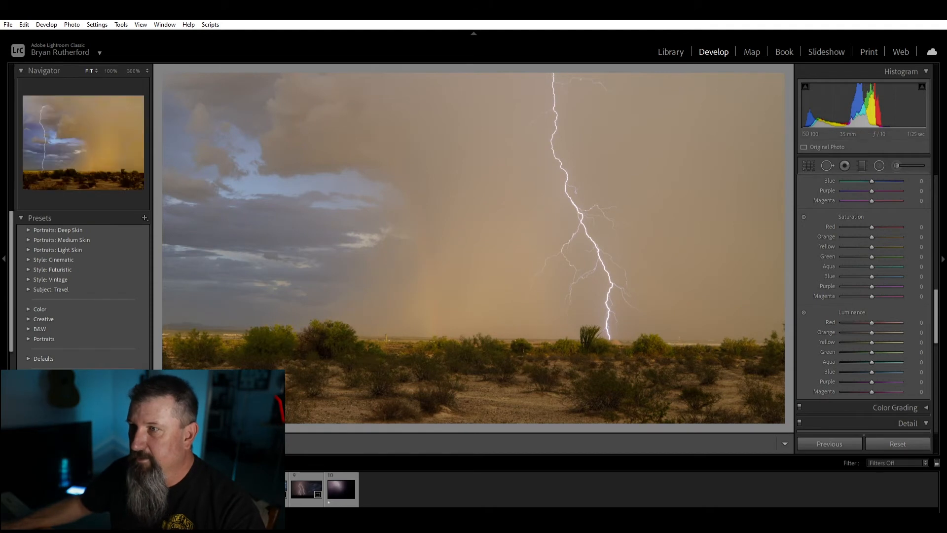
click(132, 490)
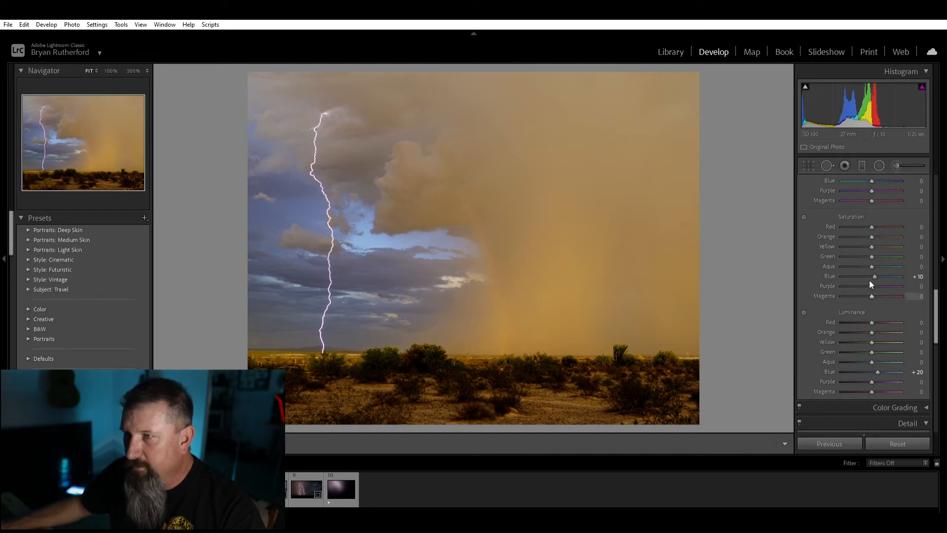
- Set the HSL saturation of purple to -7 and blue to +20, trying magenta at -80 and resetting it to 0
drag(872, 285, 940, 277)
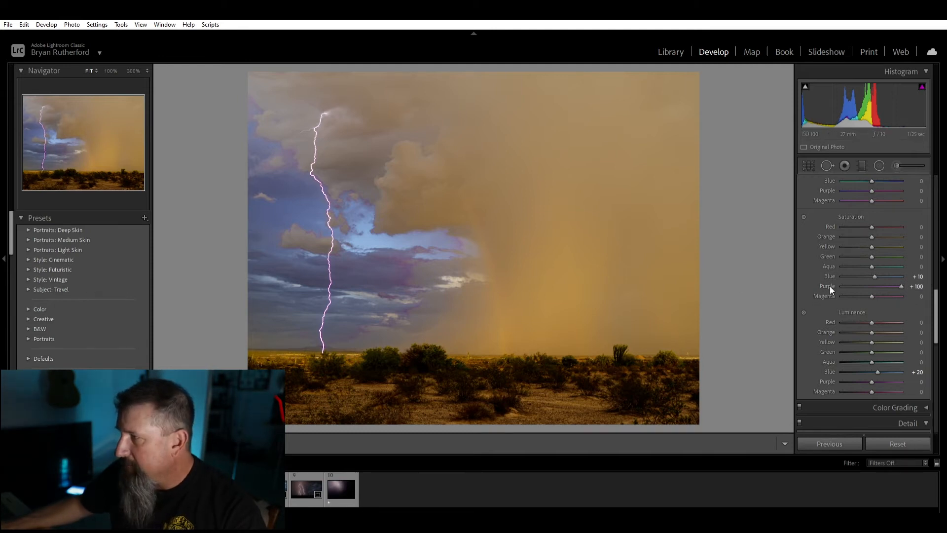
drag(896, 280, 872, 281)
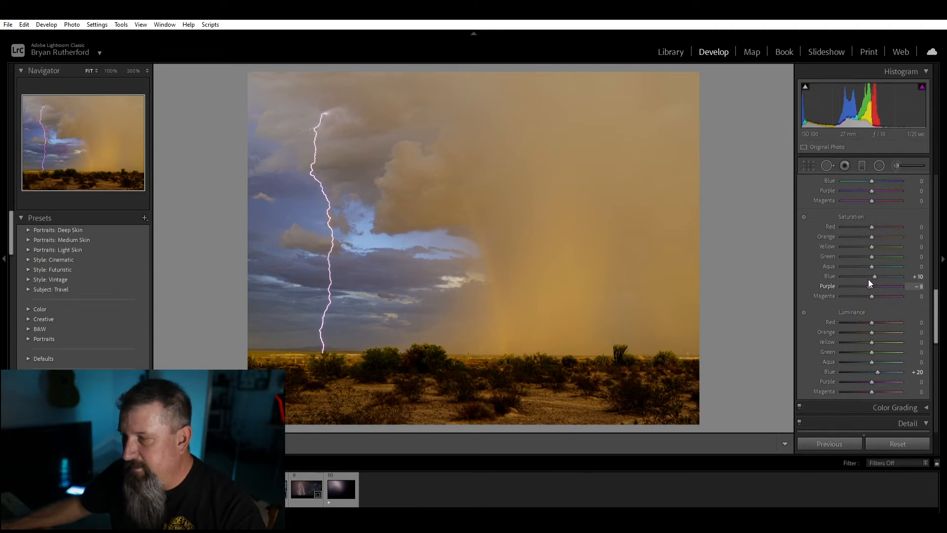
drag(872, 294, 903, 297)
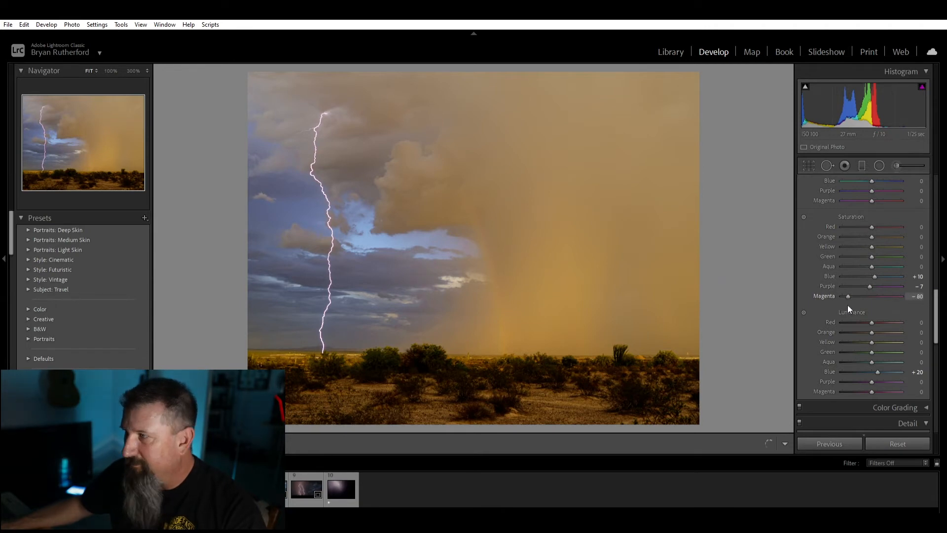
double_click(876, 296)
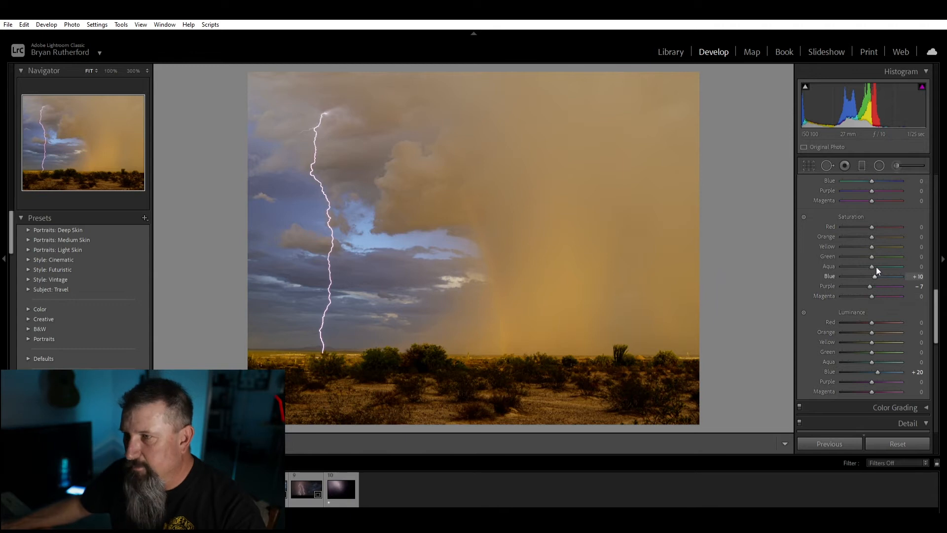
mouse_move(875, 266)
mouse_down()
mouse_move(904, 271)
mouse_move(877, 270)
mouse_up()
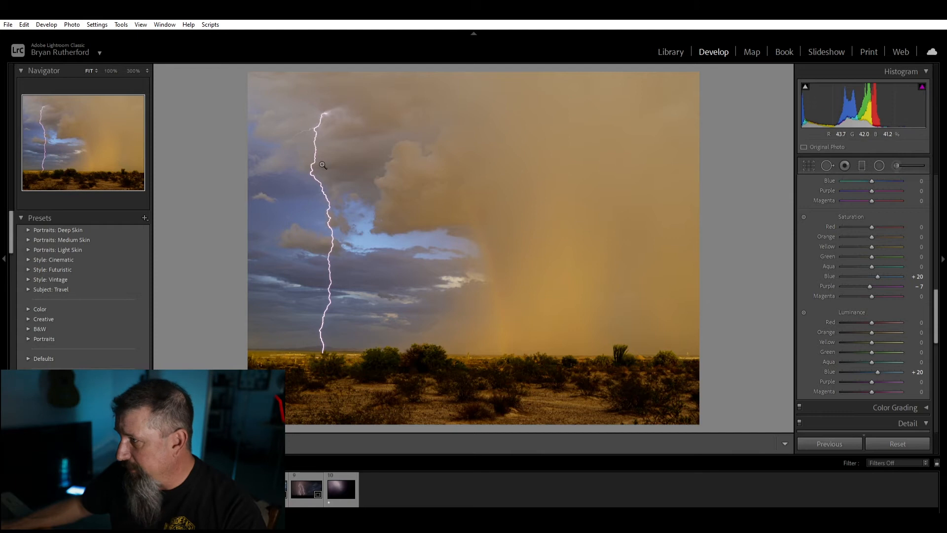
- Shift the purple hue to -32 in the HSL color adjustments, after trying -8 and -47
scroll(828, 245, up, 3)
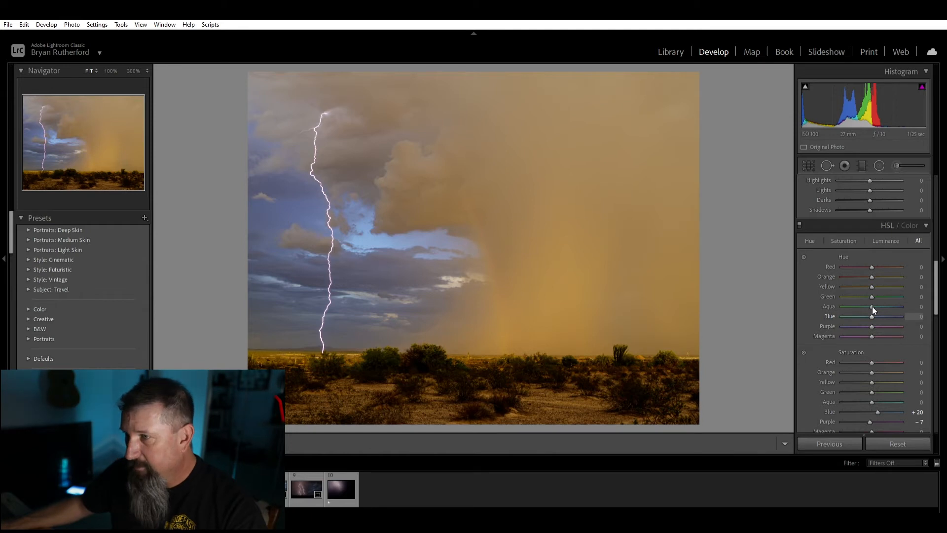
mouse_move(870, 315)
mouse_down()
mouse_move(833, 318)
mouse_move(891, 321)
mouse_move(832, 324)
mouse_move(873, 323)
mouse_up()
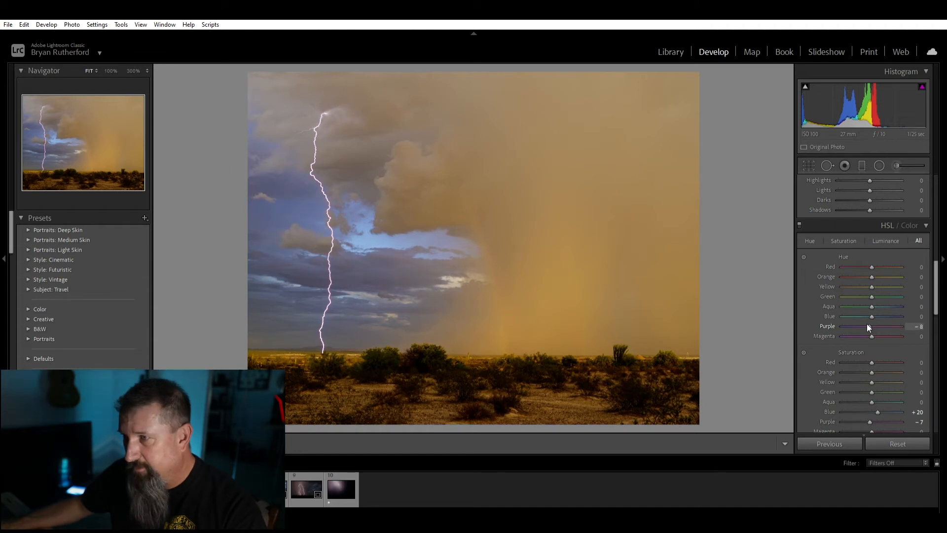
mouse_move(867, 327)
mouse_down()
mouse_move(859, 324)
mouse_move(883, 325)
mouse_move(829, 326)
mouse_move(856, 326)
mouse_up()
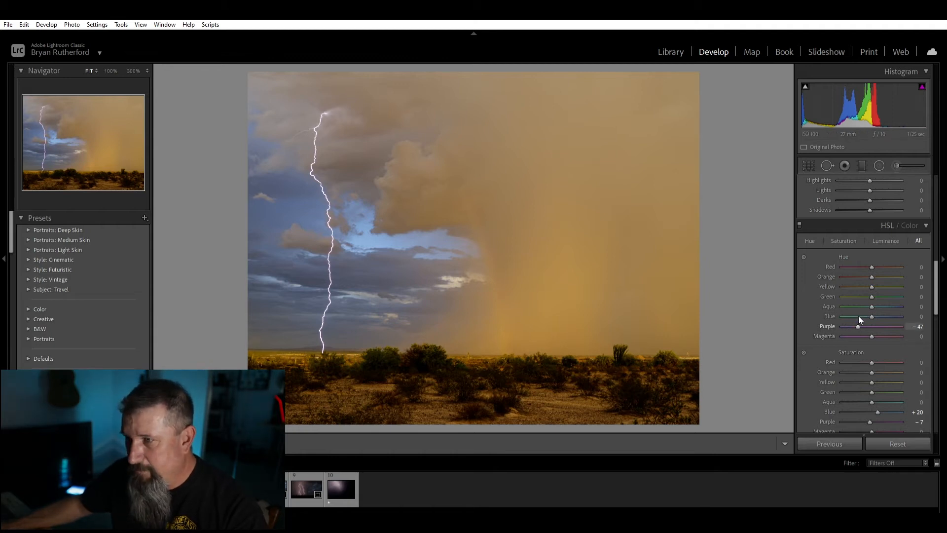
drag(861, 317, 874, 317)
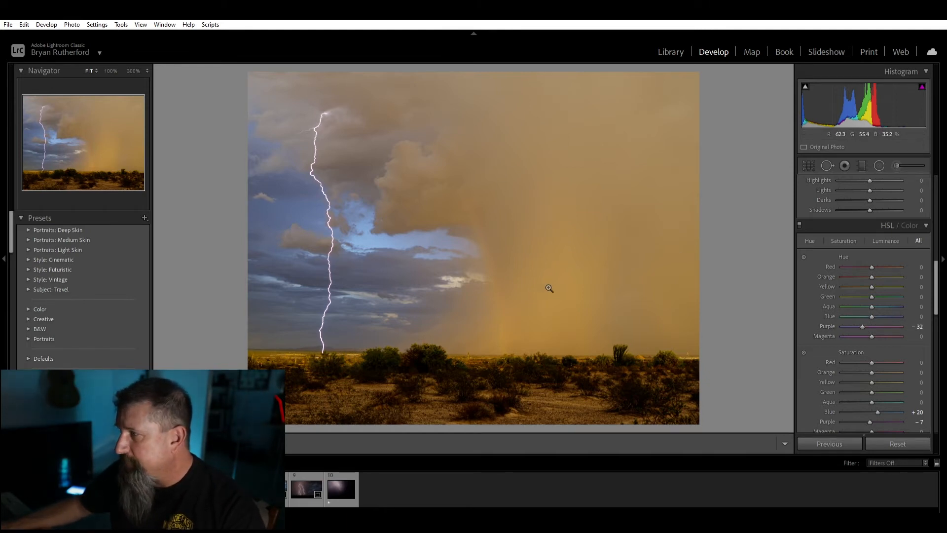
- Point the Detail preview at the cloud edge beside the bright blue sky to the right of the lightning bolt
scroll(839, 303, down, 5)
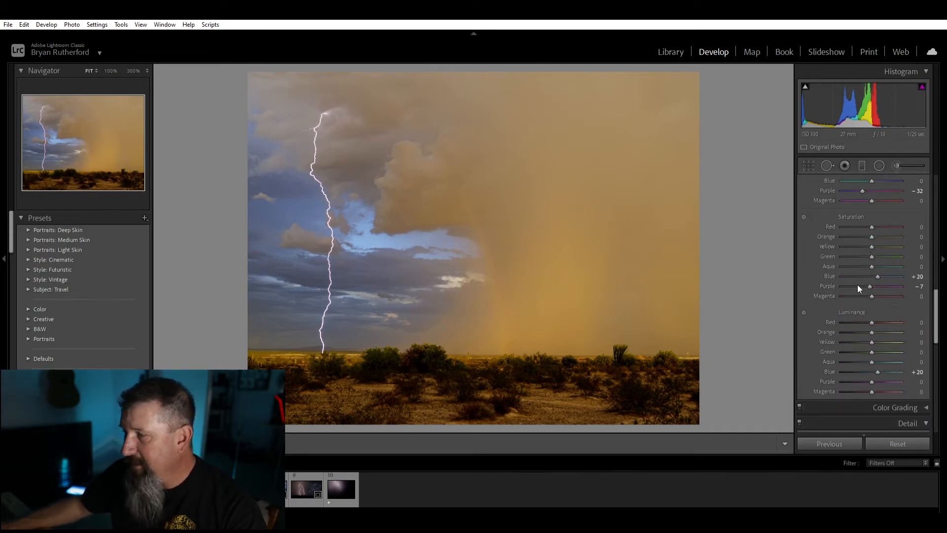
scroll(858, 286, down, 2)
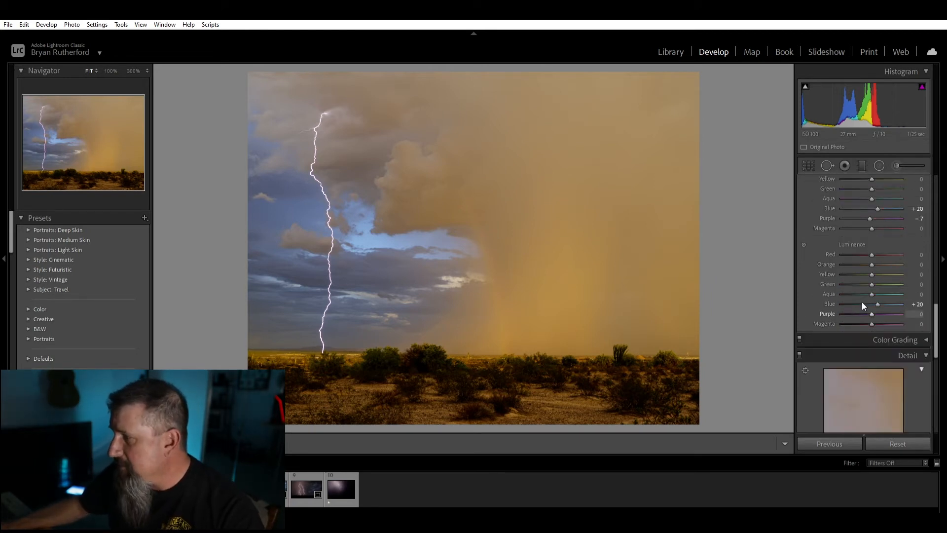
scroll(863, 302, down, 5)
scroll(847, 319, down, 2)
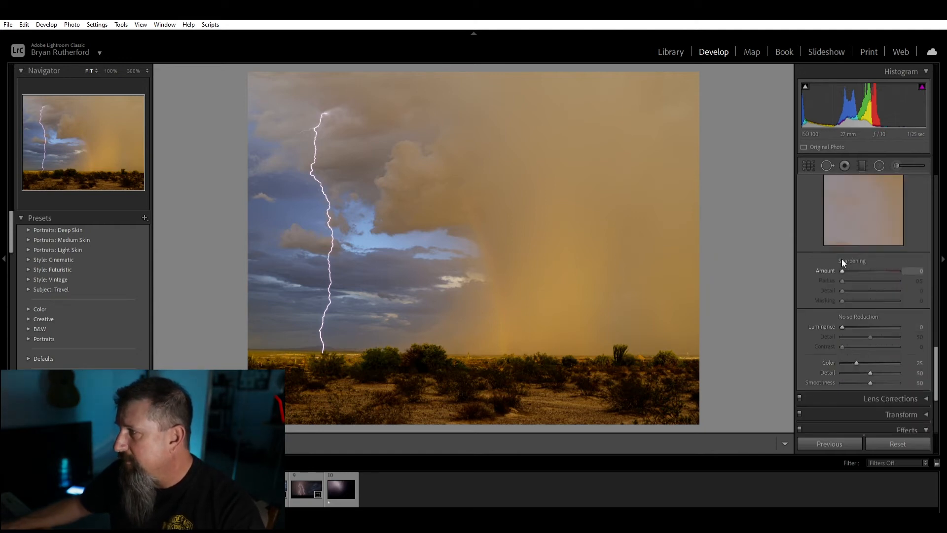
scroll(843, 264, up, 4)
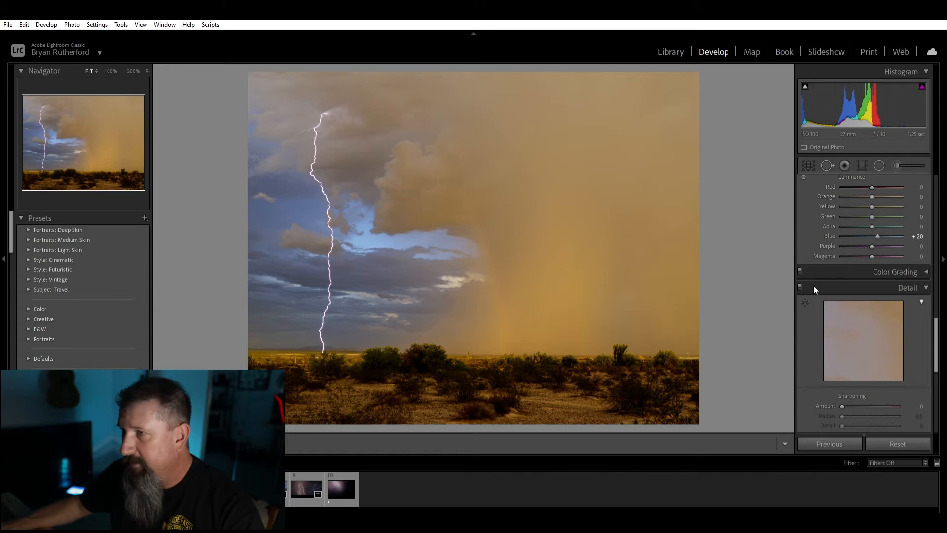
click(806, 302)
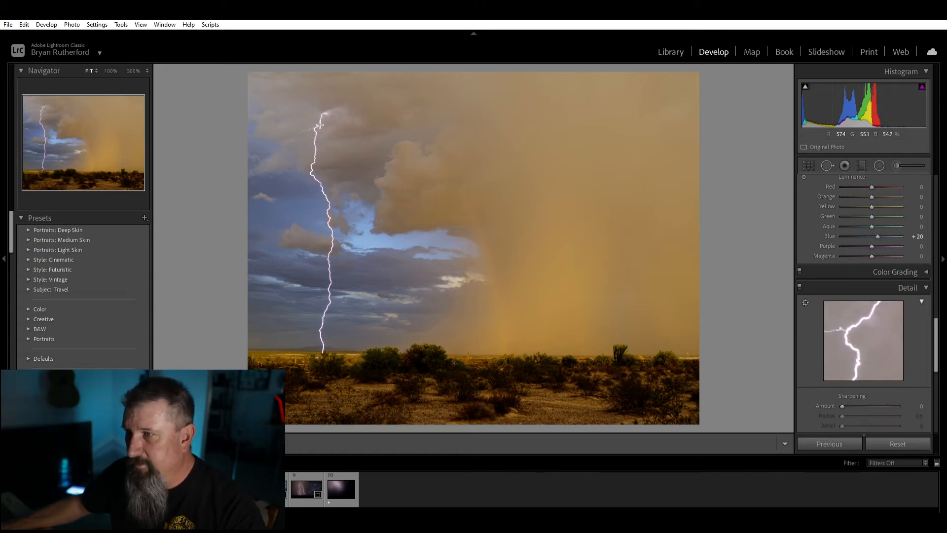
click(379, 210)
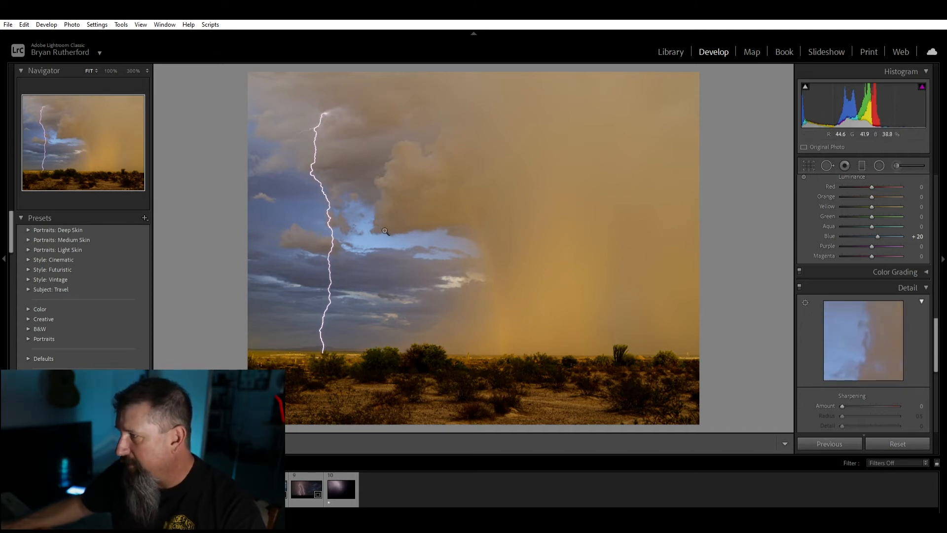
- Set the sharpening amount to 16, after trying 150, 39 and 0
scroll(834, 323, down, 3)
drag(843, 338, 867, 335)
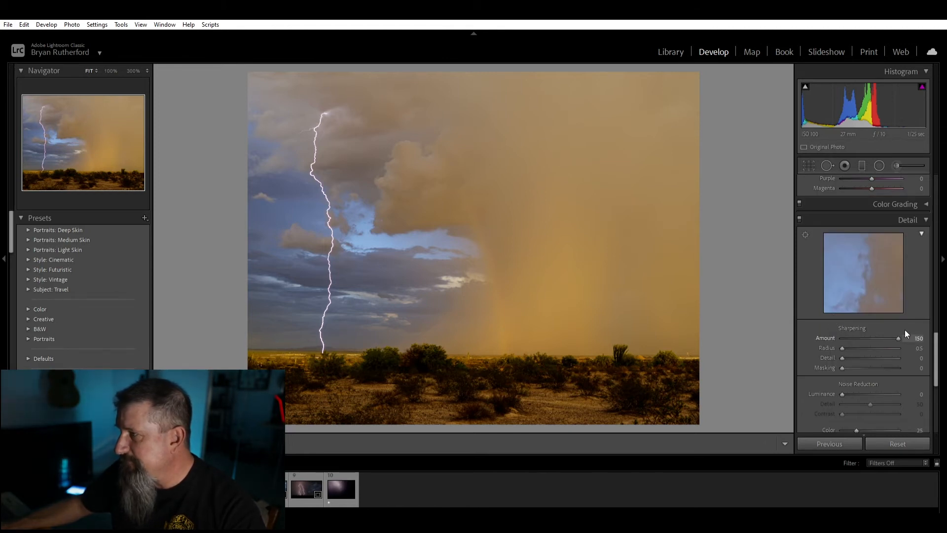
drag(889, 330, 907, 333)
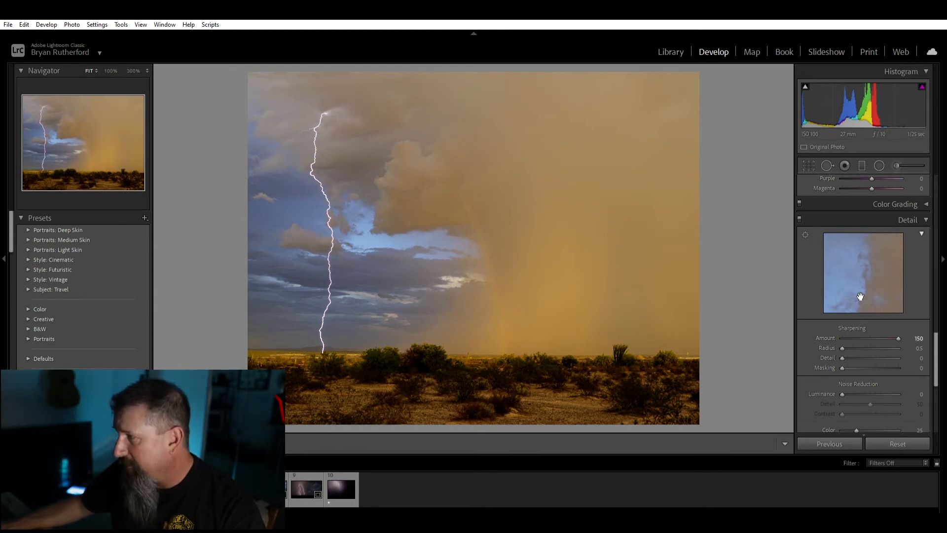
drag(881, 329, 876, 329)
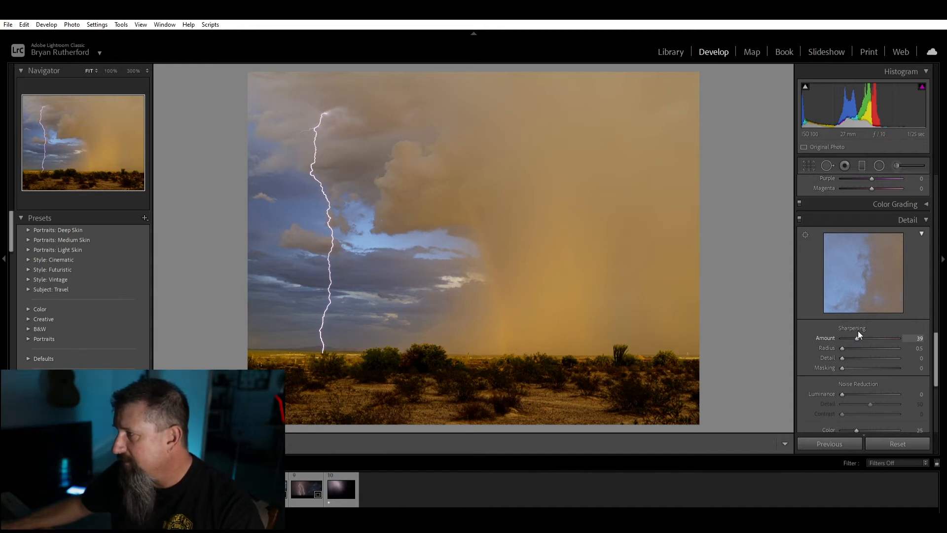
drag(856, 329, 830, 331)
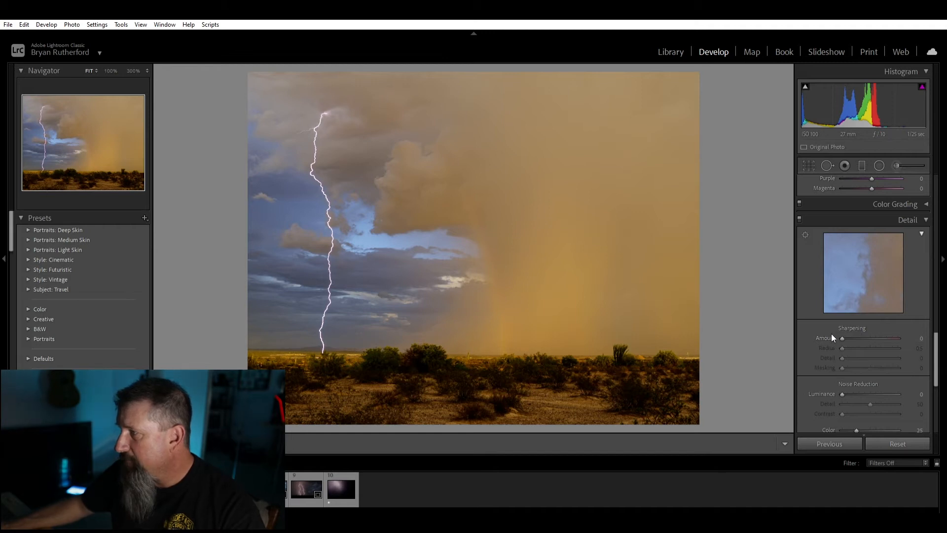
drag(843, 327, 855, 330)
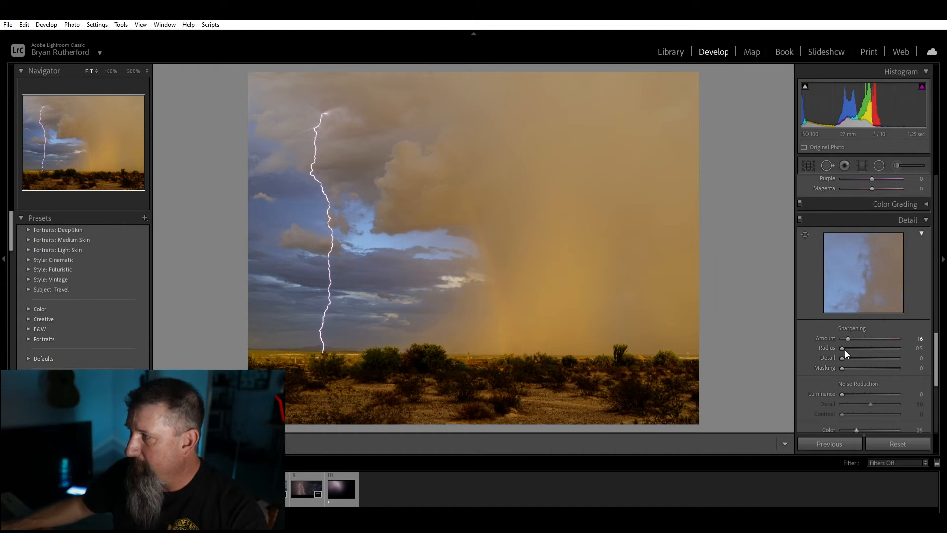
- Set the sharpening masking to 27, after trying 25 and 9
drag(888, 364, 843, 365)
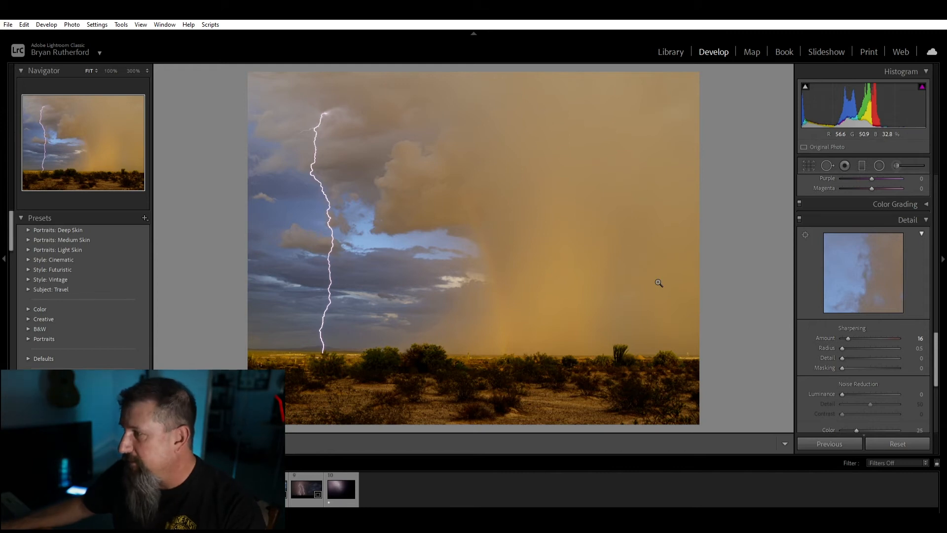
key(alt)
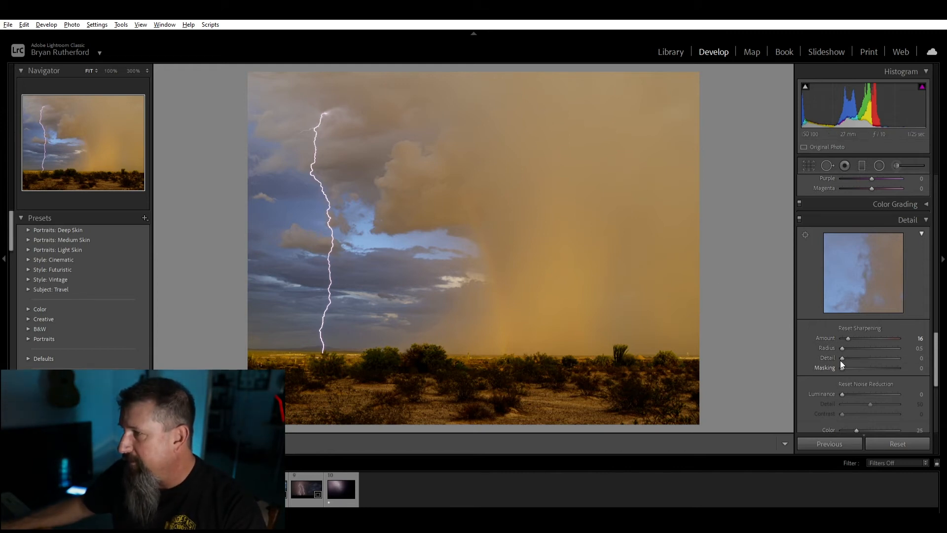
drag(842, 359, 856, 365)
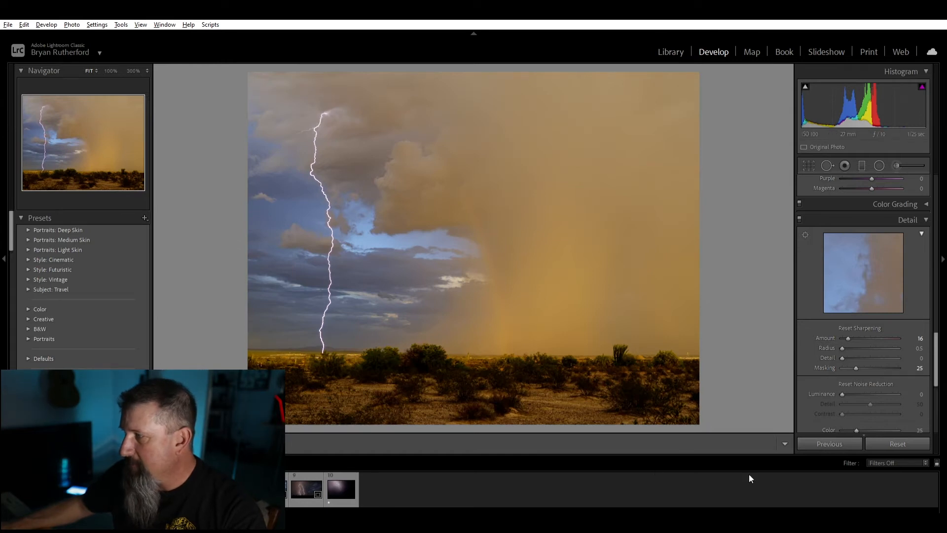
drag(857, 360, 848, 377)
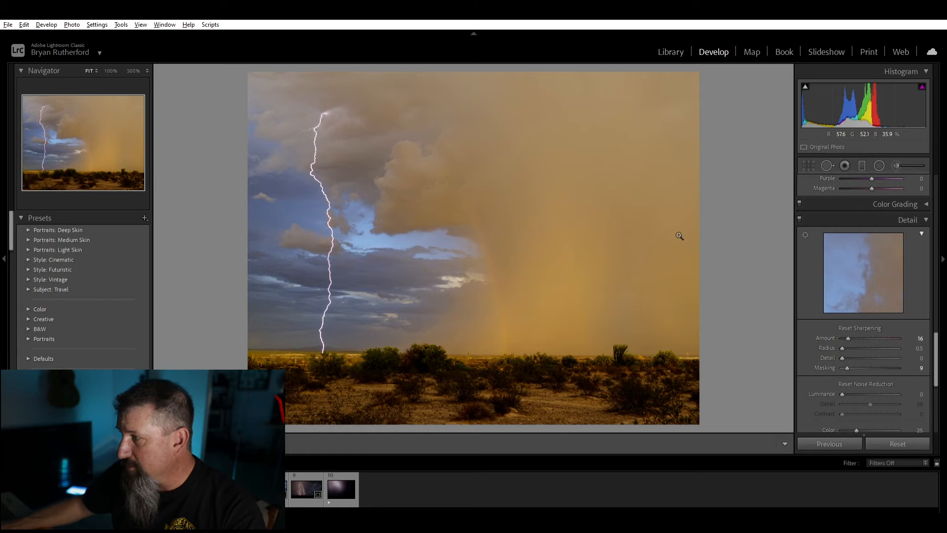
drag(848, 360, 857, 365)
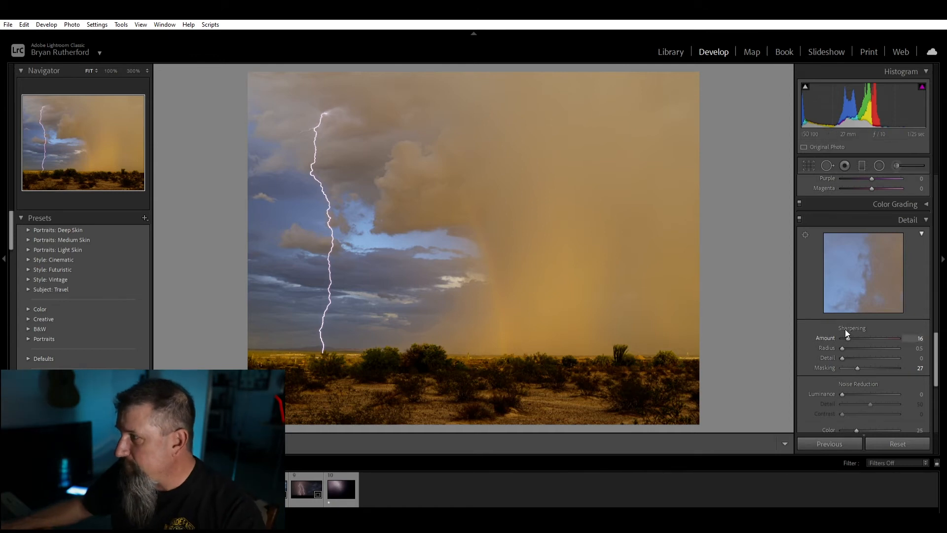
- Open the Lens Corrections settings and check the chromatic aberration and lens profile options
scroll(839, 346, down, 5)
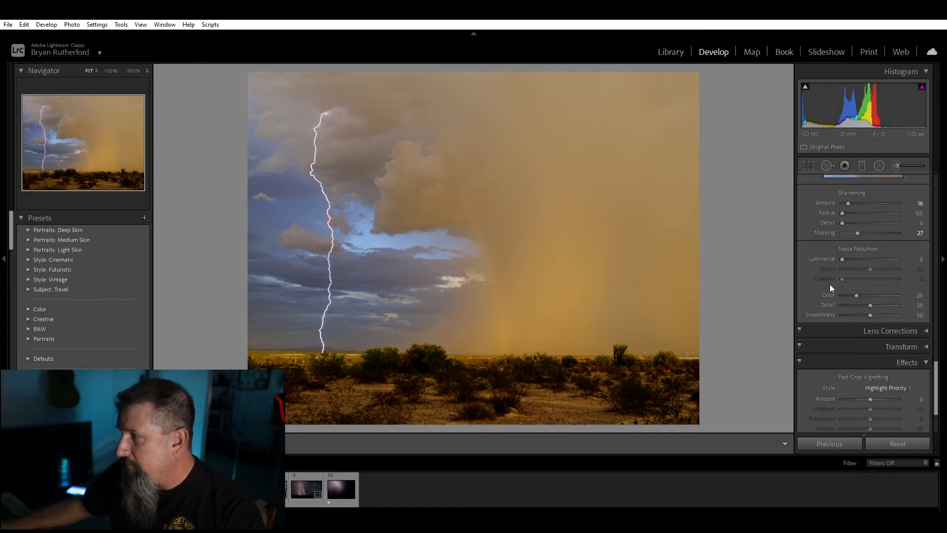
scroll(829, 291, down, 1)
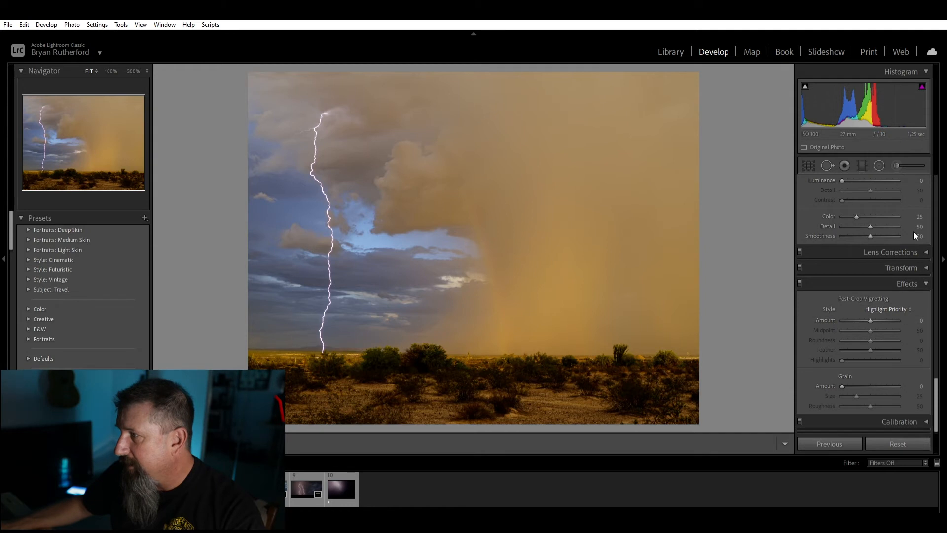
click(919, 252)
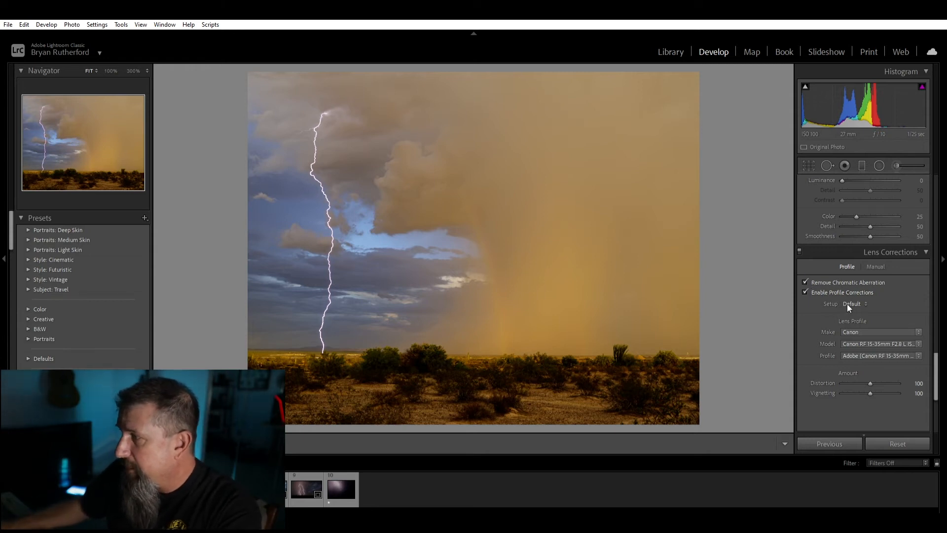
- Lower the overall saturation in the Basic adjustments to -14, after trying -11, -32 and 0
scroll(833, 321, up, 5)
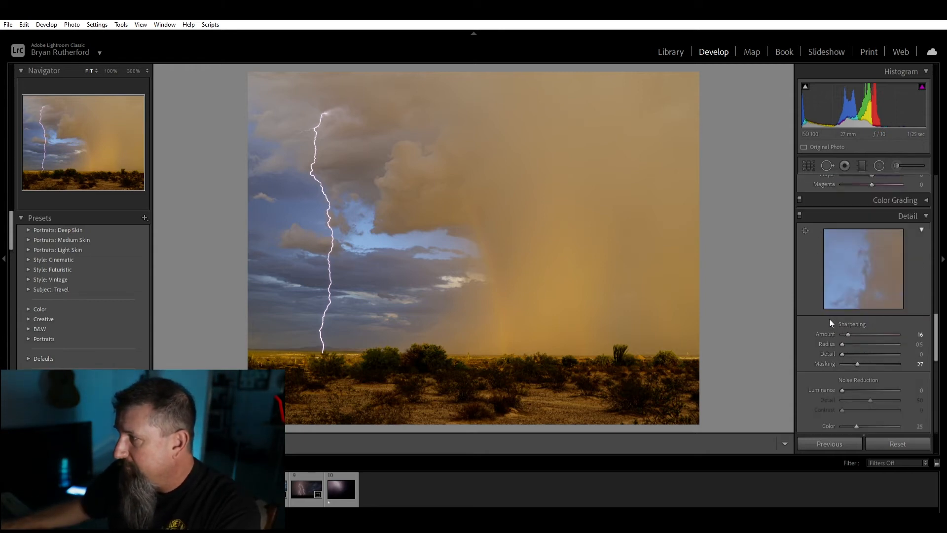
scroll(830, 319, up, 10)
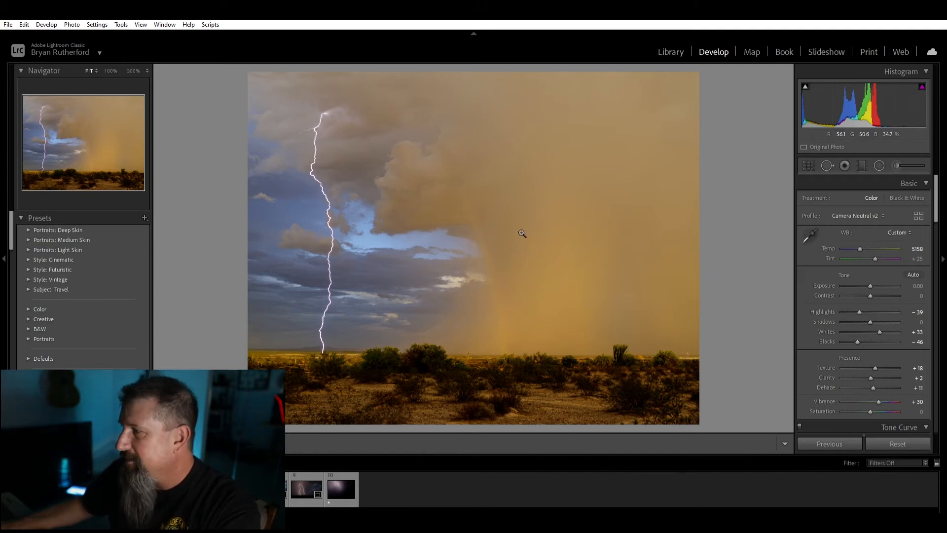
scroll(851, 321, down, 5)
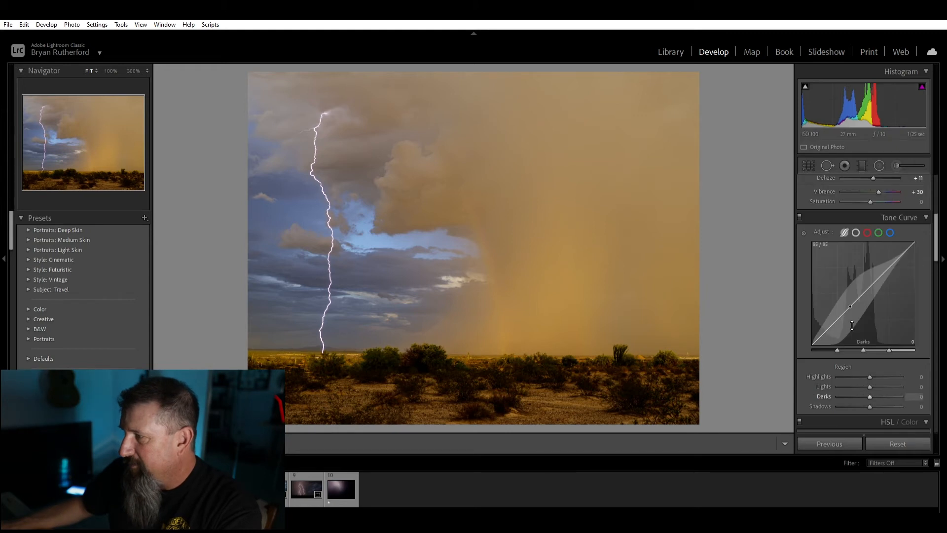
scroll(847, 284, up, 3)
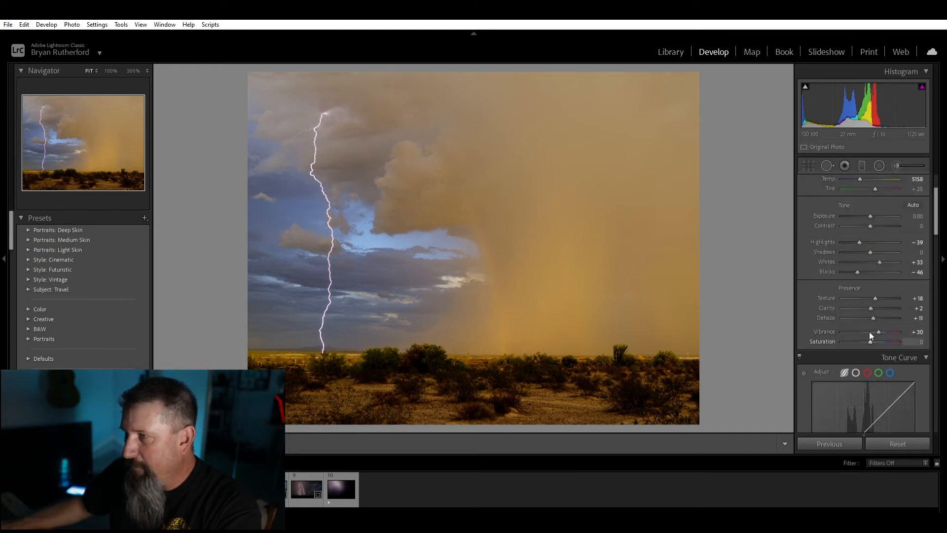
drag(869, 337, 868, 337)
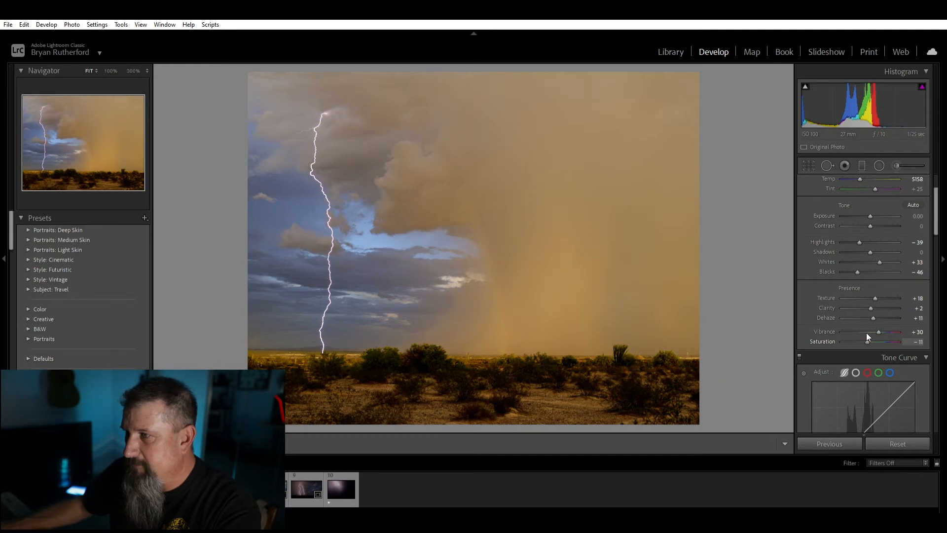
drag(868, 337, 863, 340)
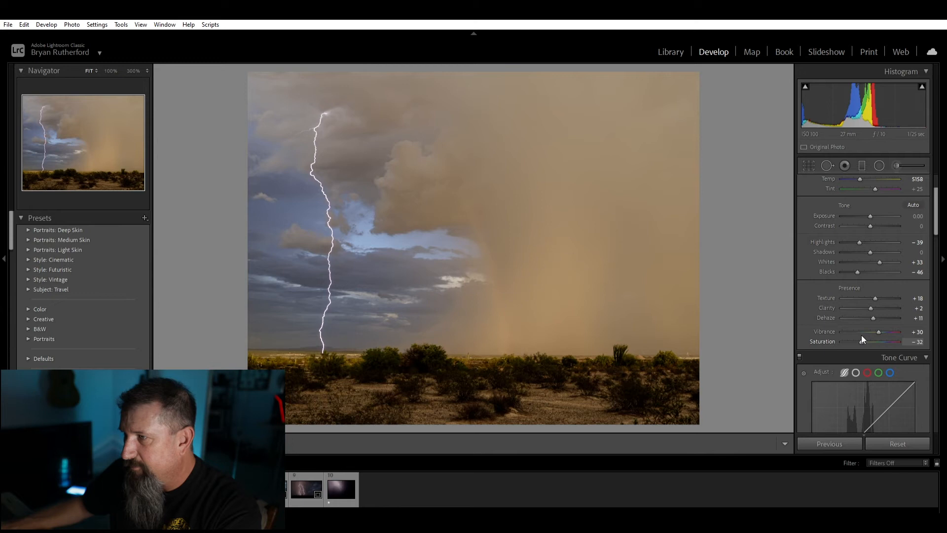
drag(861, 336, 869, 338)
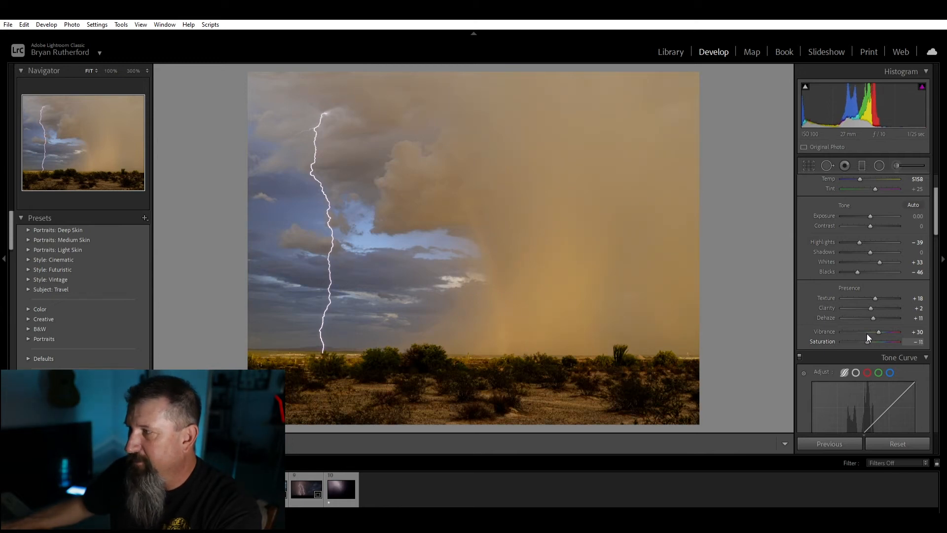
drag(870, 335, 874, 341)
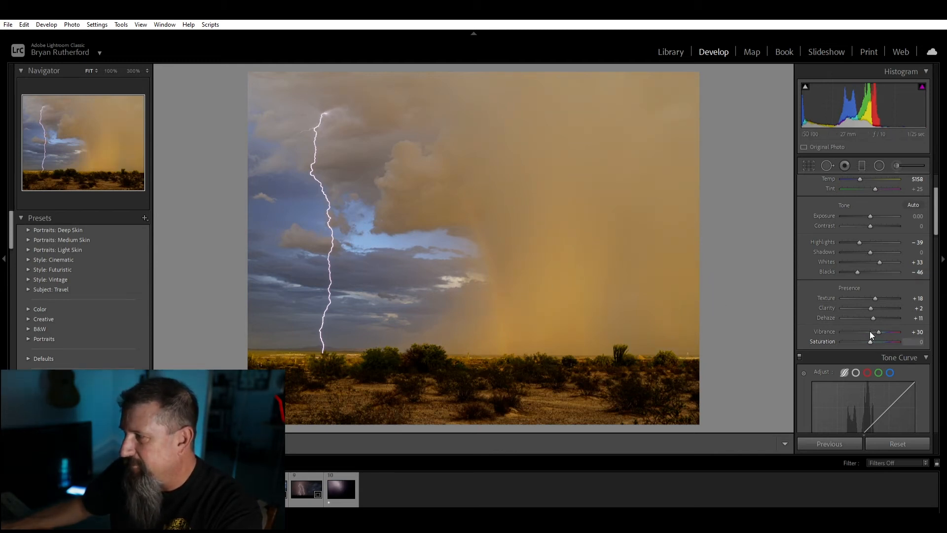
drag(870, 335, 869, 336)
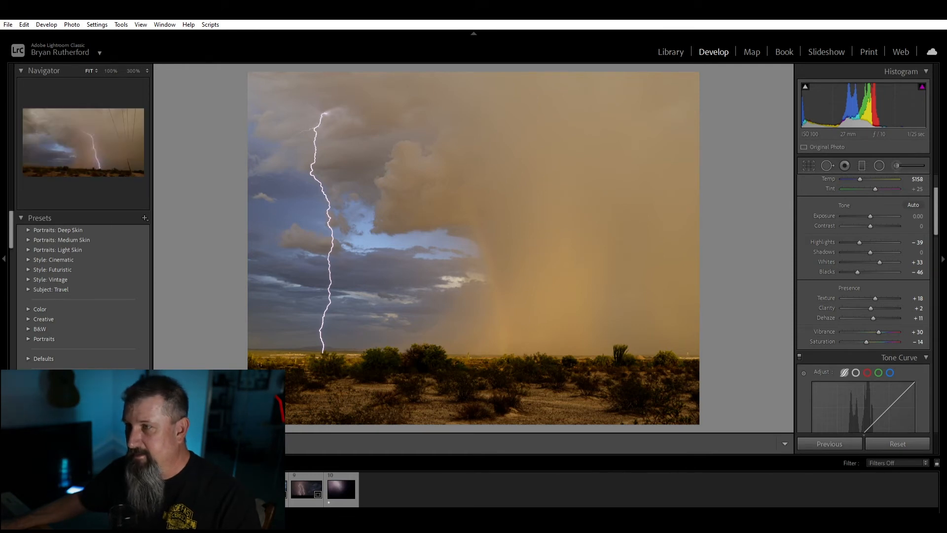
- Compare with the unedited neighbouring lightning photo, return to this one, and check its before and after versions side by side
click(60, 489)
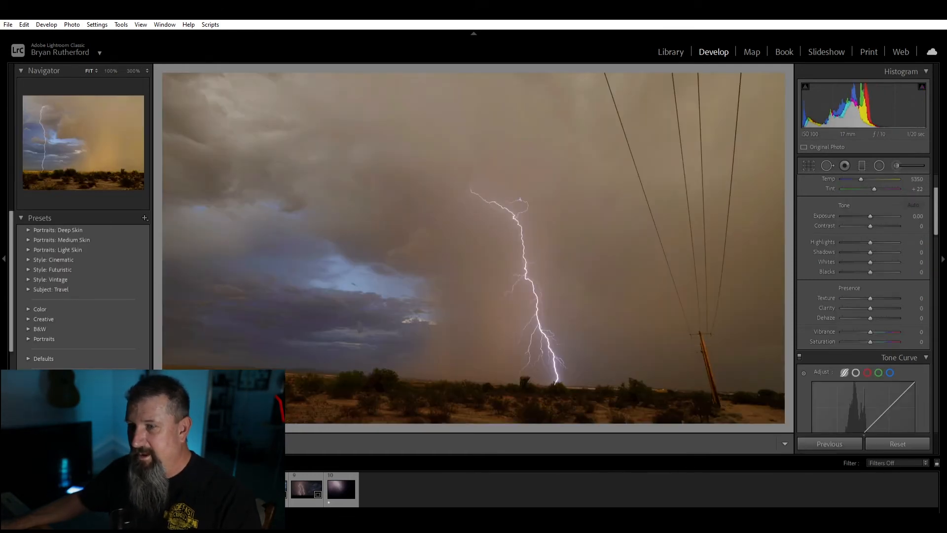
click(26, 490)
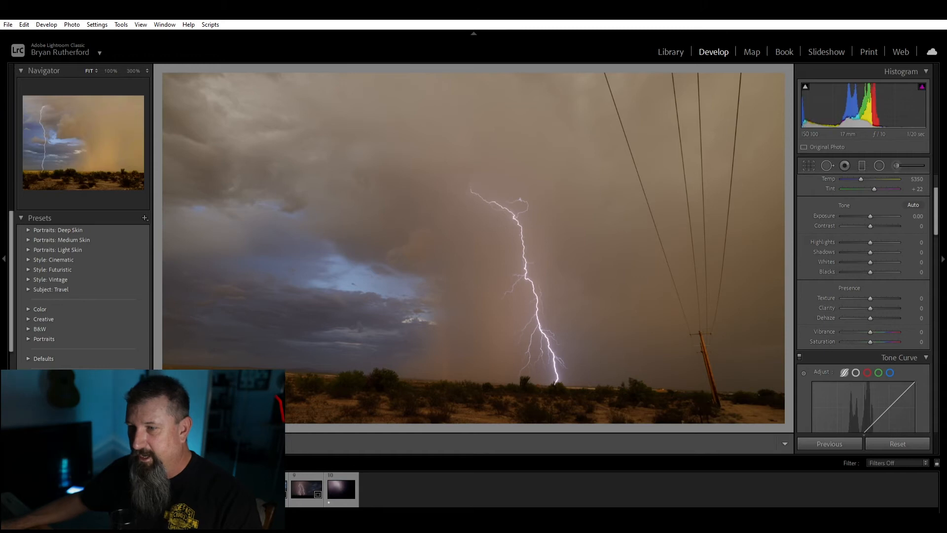
key(y)
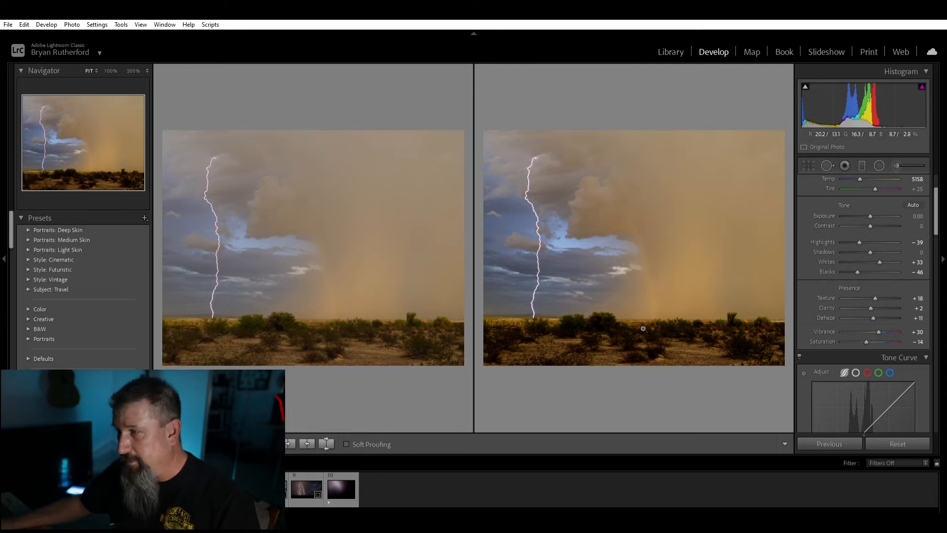
key(y)
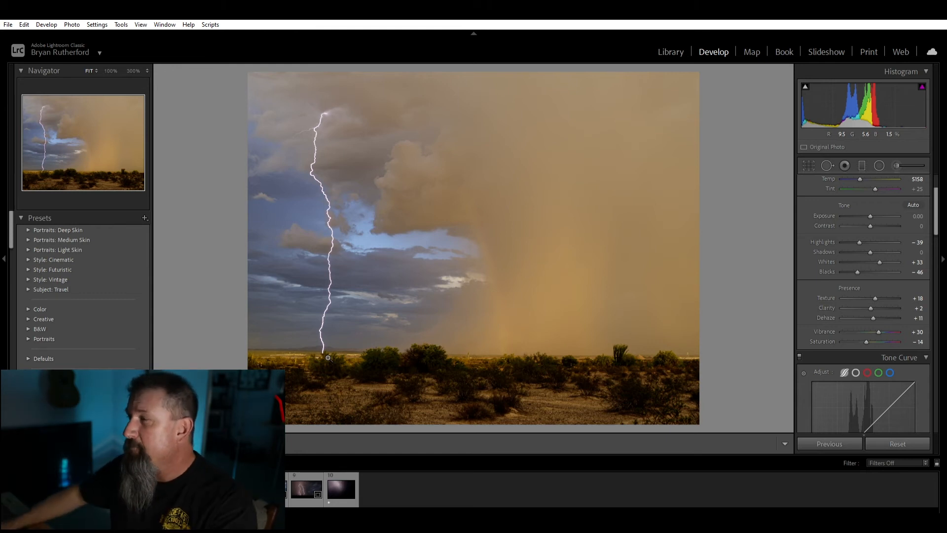
- Draw a diagonal graduated filter over the upper-left sky with exposure 4.00 and try moving and widening its transition
click(861, 156)
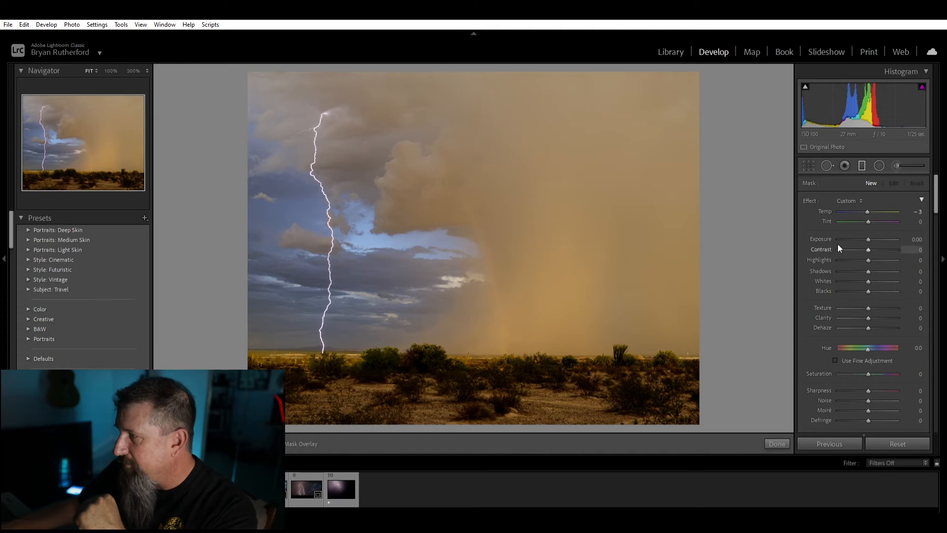
scroll(833, 246, down, 3)
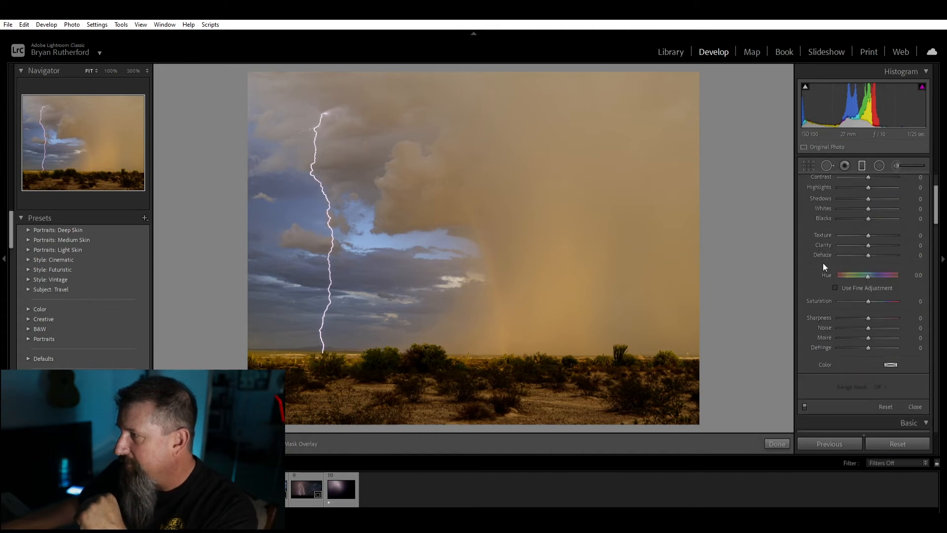
scroll(840, 192, up, 3)
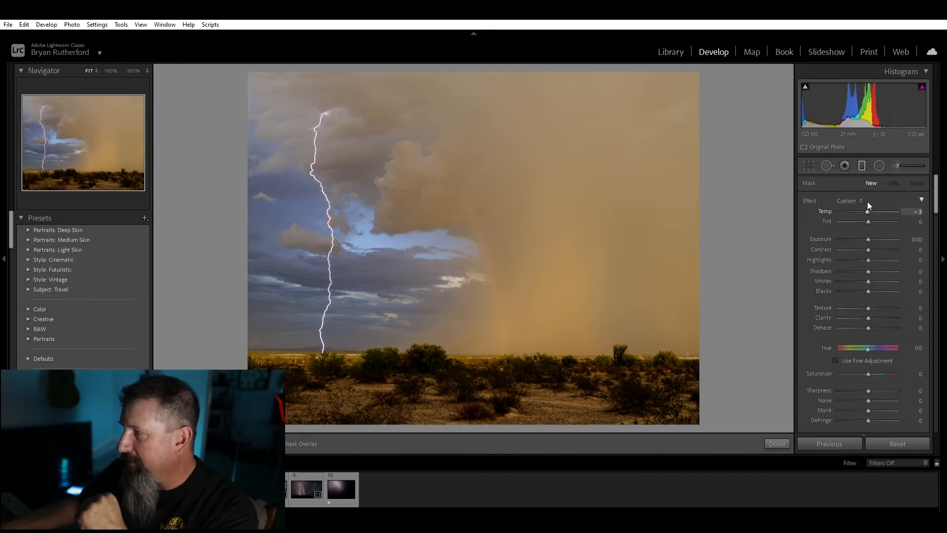
drag(869, 231, 899, 234)
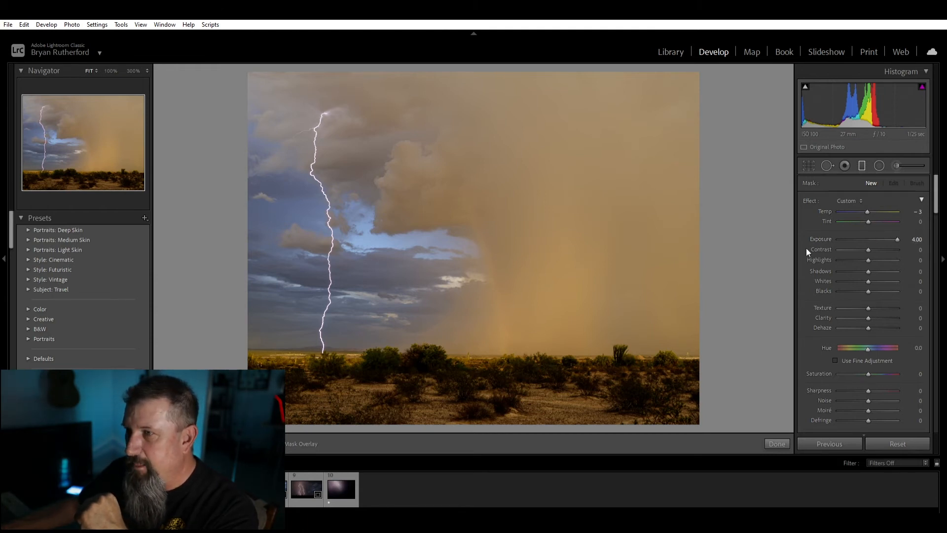
mouse_move(317, 192)
mouse_down()
mouse_move(368, 203)
mouse_move(380, 254)
mouse_up()
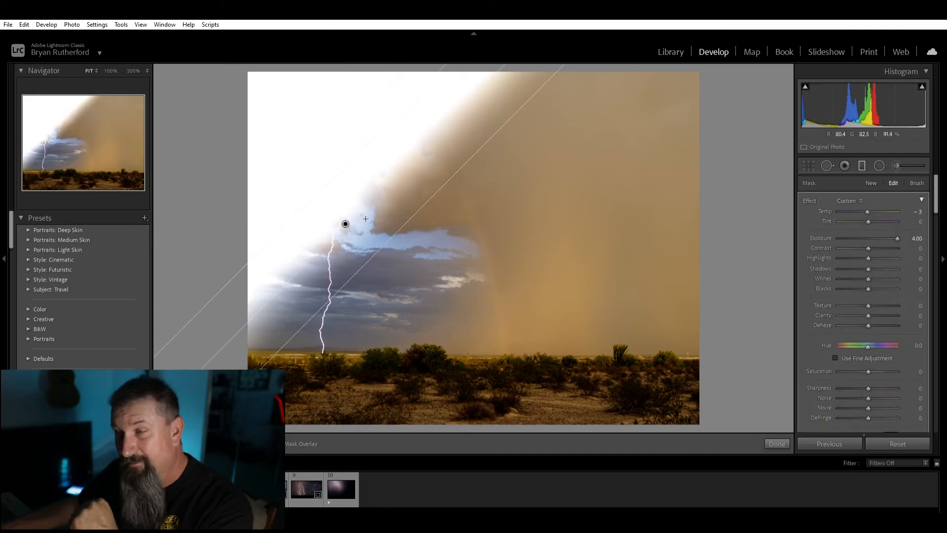
drag(345, 224, 386, 265)
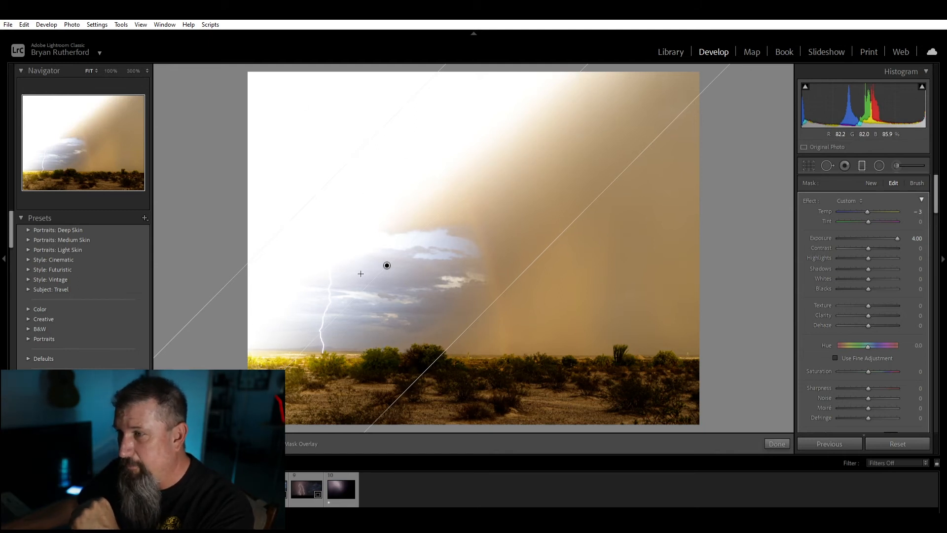
drag(388, 265, 332, 101)
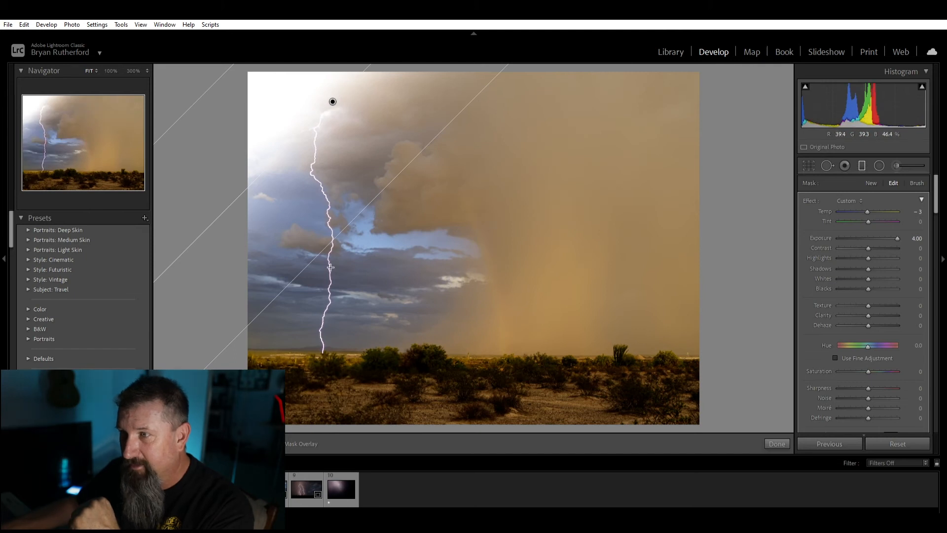
- Draw a second graduated filter brightening the desert foreground and delete it
drag(327, 335, 324, 303)
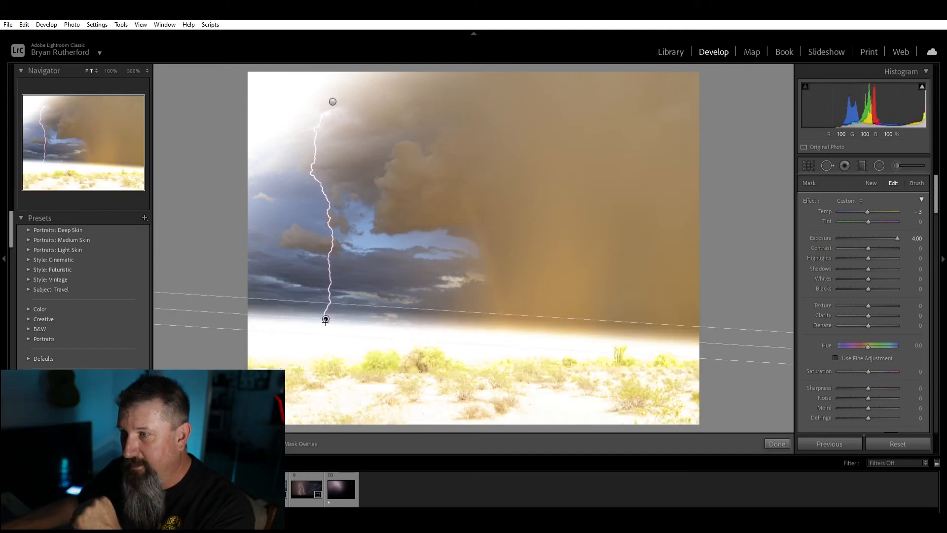
key(Delete)
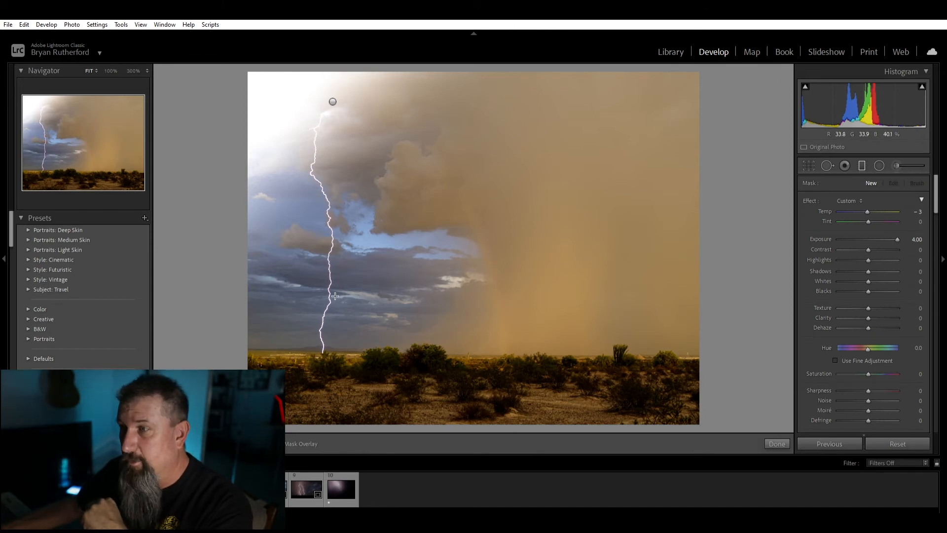
- Move the remaining graduated filter, rotate it to vertical, and place its widened transition between the lightning bolt and the dust storm
drag(333, 102, 349, 170)
drag(341, 96, 360, 179)
drag(470, 213, 592, 139)
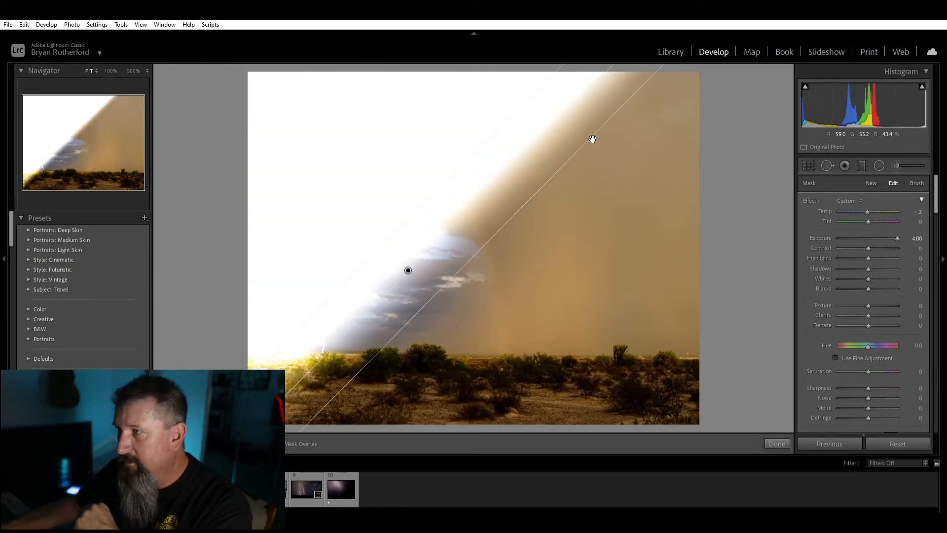
drag(561, 111, 324, 115)
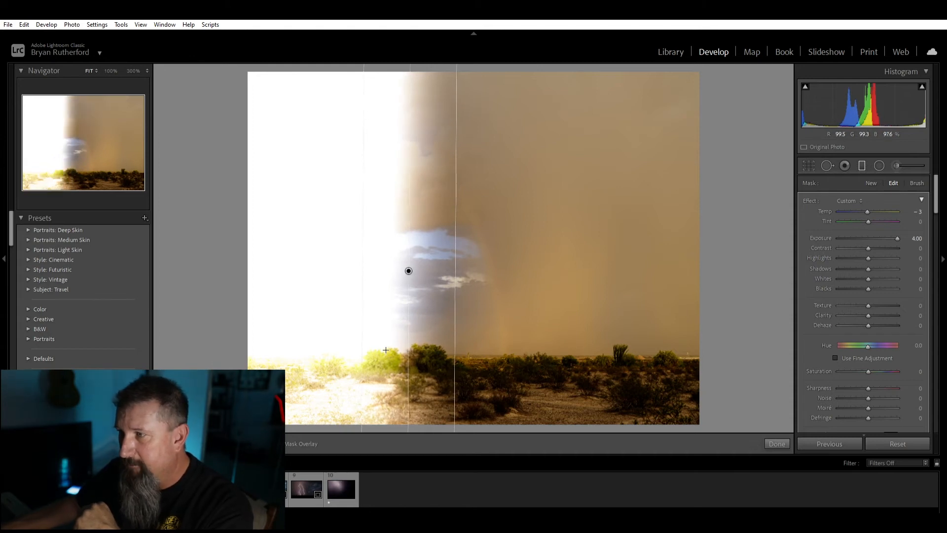
drag(416, 271, 426, 266)
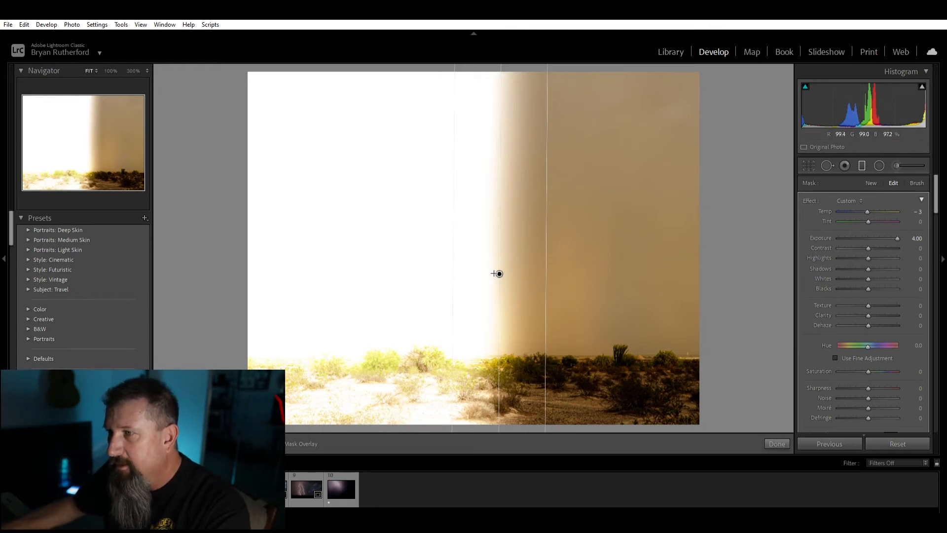
drag(494, 272, 362, 272)
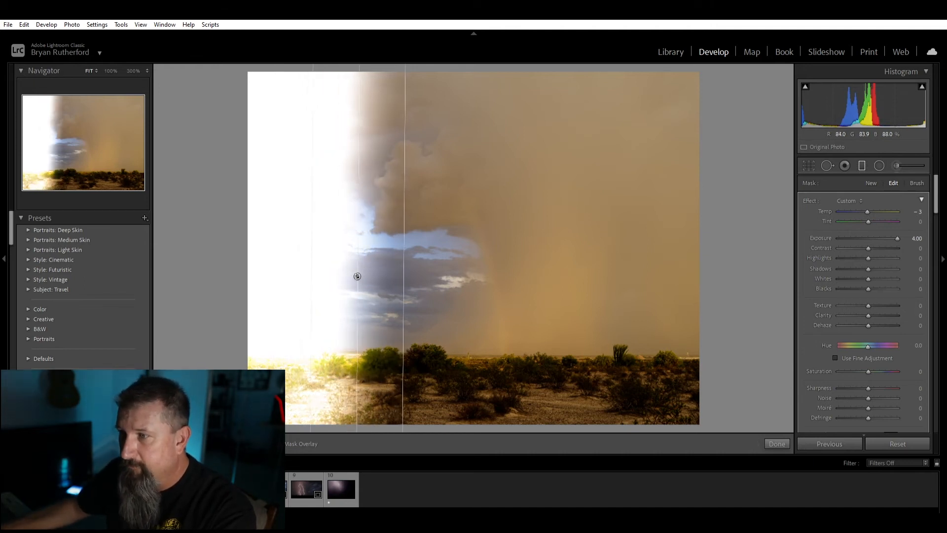
drag(406, 265, 439, 271)
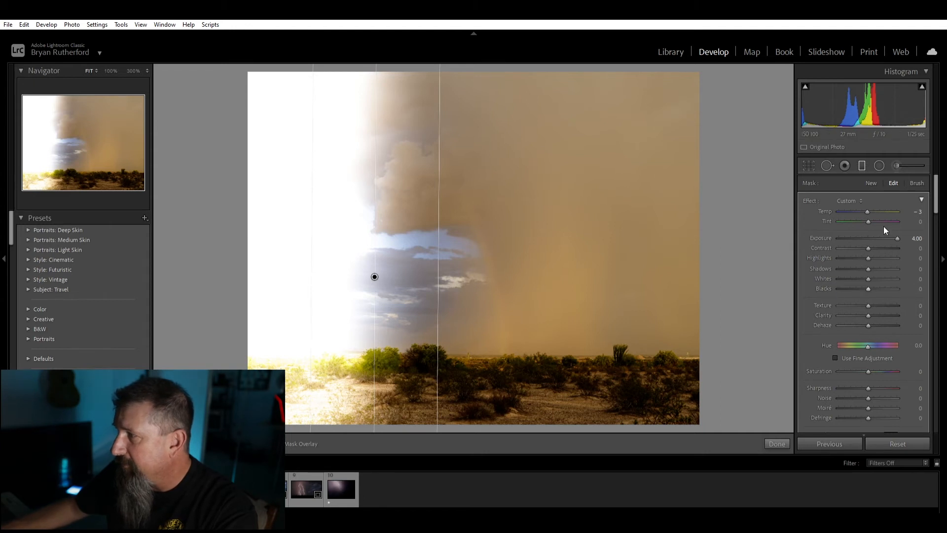
- Delete the vertical graduated filter and reset the filter tool's exposure to 0.00
double_click(896, 228)
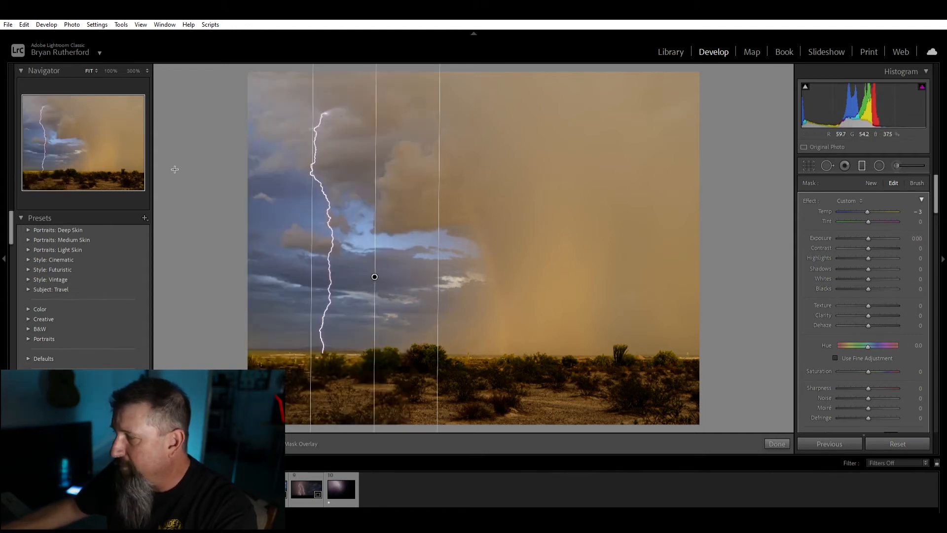
scroll(845, 305, down, 4)
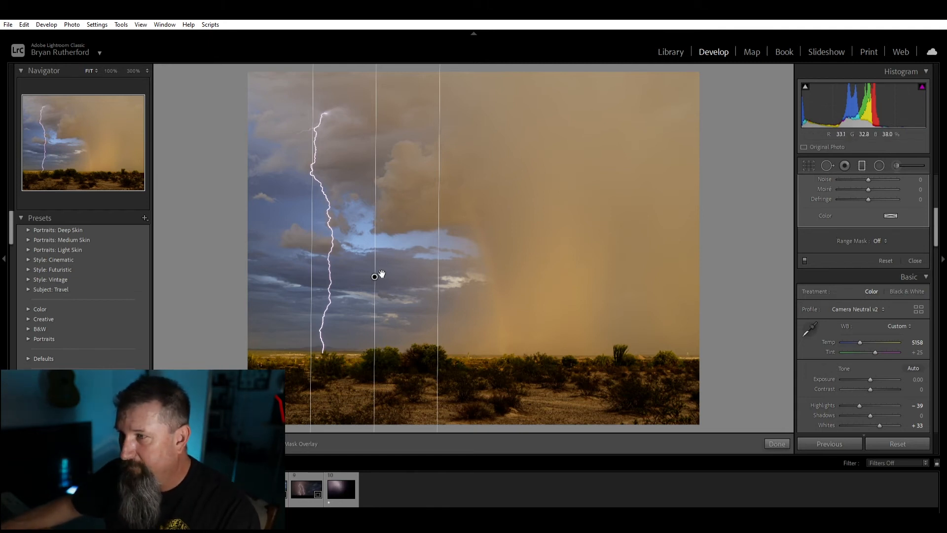
key(Delete)
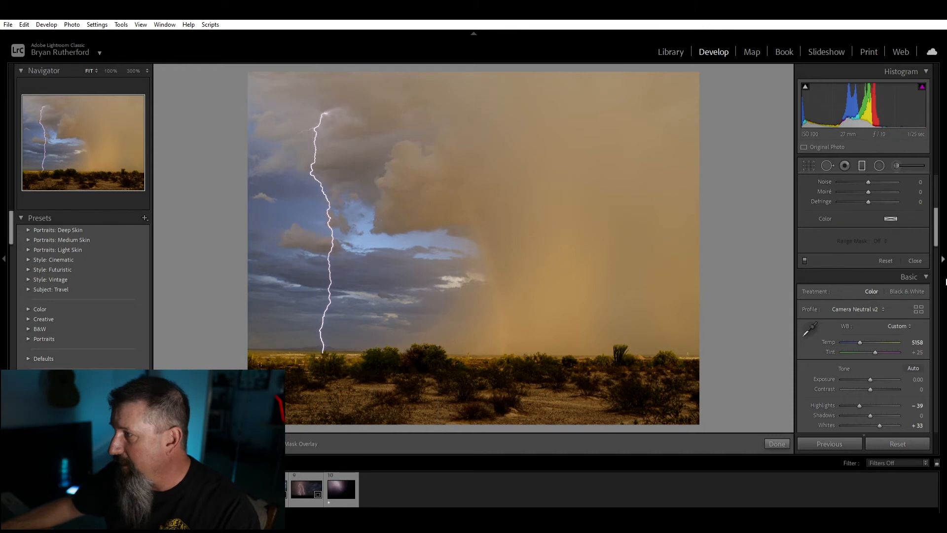
scroll(841, 265, up, 5)
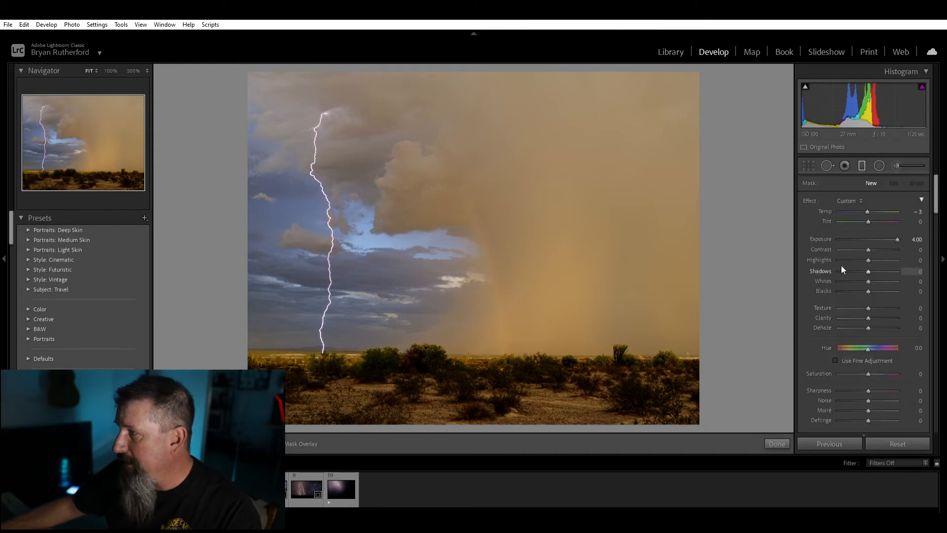
double_click(898, 236)
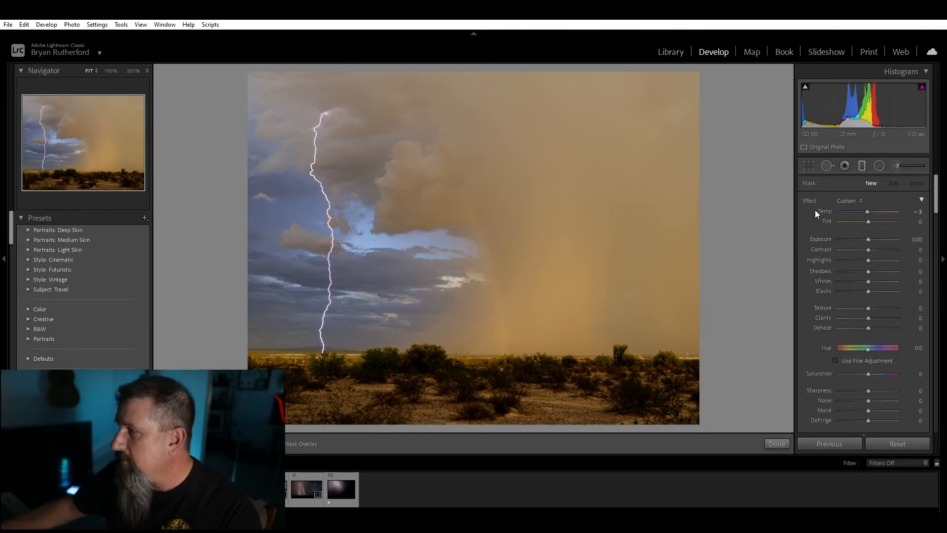
- Close the graduated filter and set the overall Clarity to +5, after trying +100 and +14
key(m)
scroll(840, 318, down, 3)
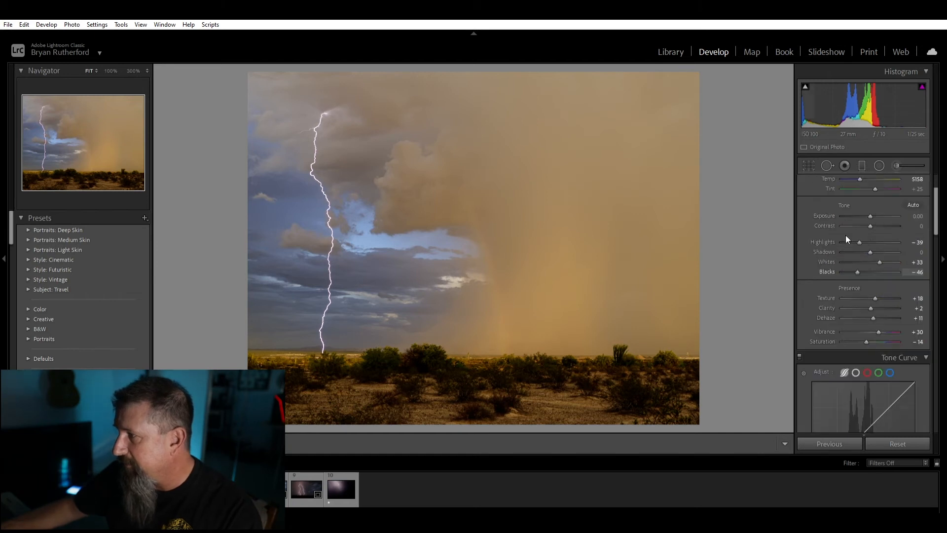
scroll(837, 253, up, 3)
scroll(836, 253, down, 2)
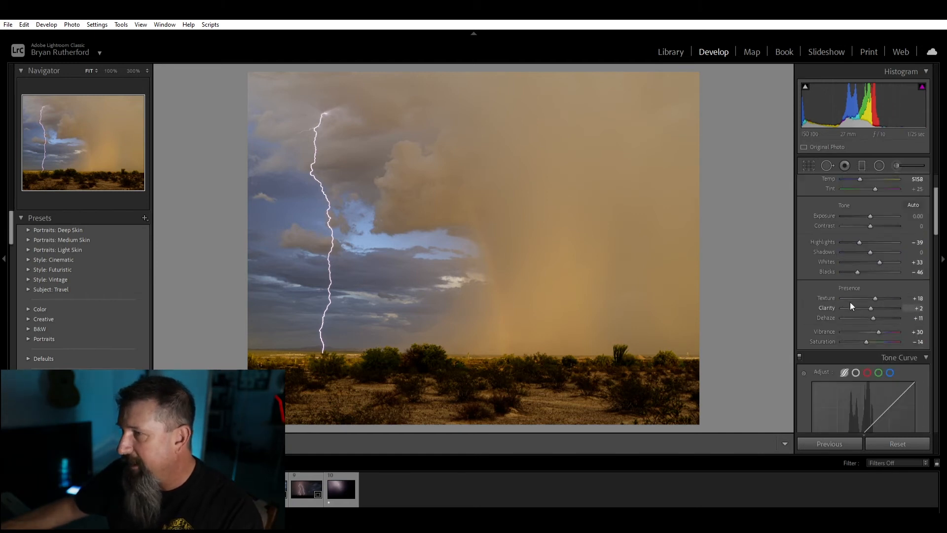
drag(872, 299, 908, 306)
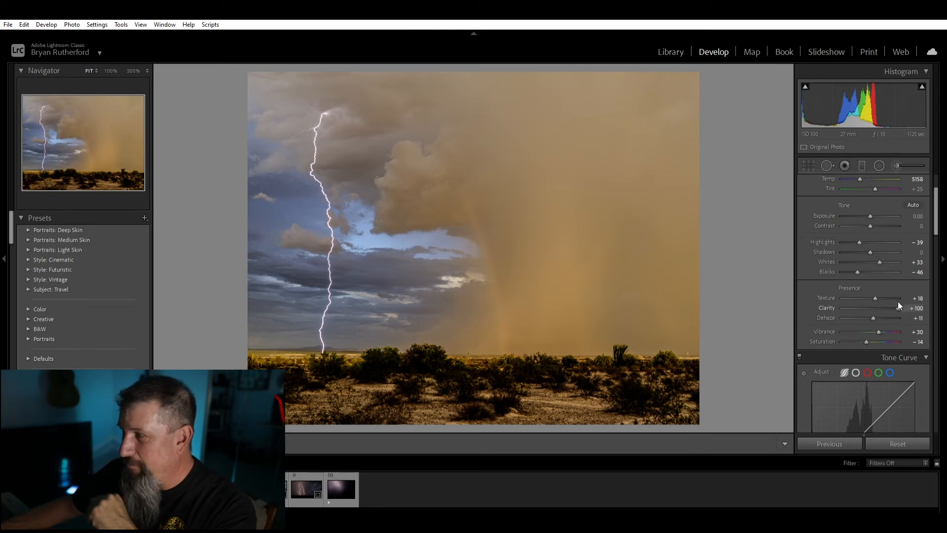
drag(897, 303, 902, 303)
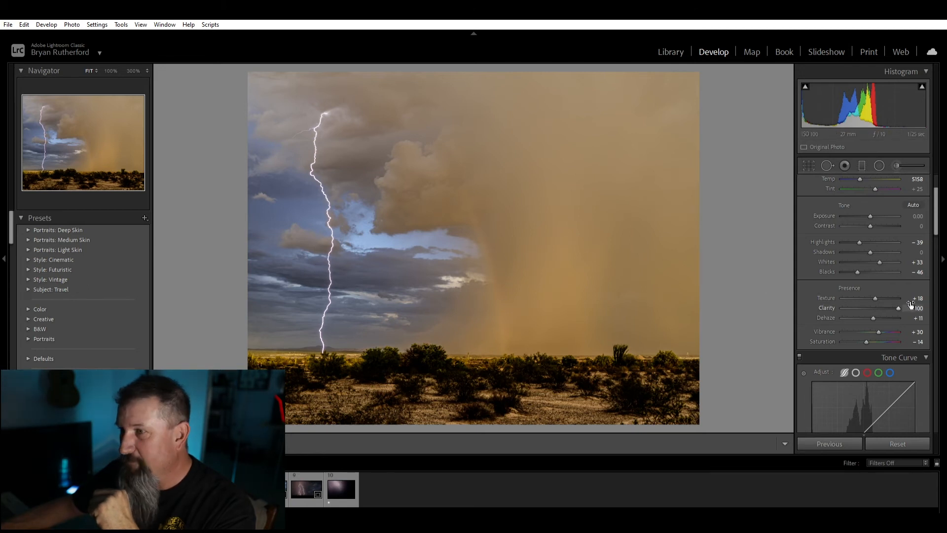
drag(898, 299, 876, 301)
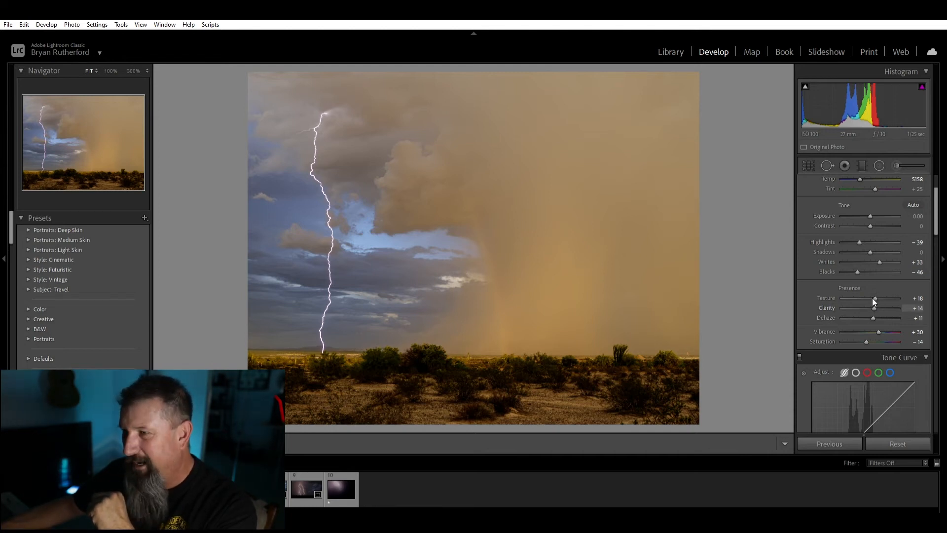
drag(872, 298, 871, 298)
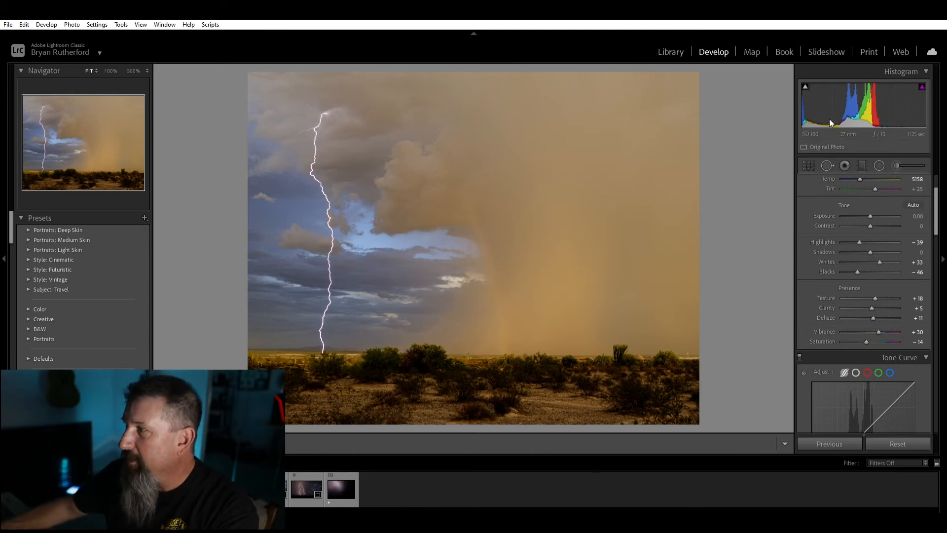
- Draw a narrow, nearly vertical graduated filter just right of the lightning bolt, positioning it with exposure at 4.00, and reset exposure to 0.00
scroll(845, 234, up, 3)
click(863, 166)
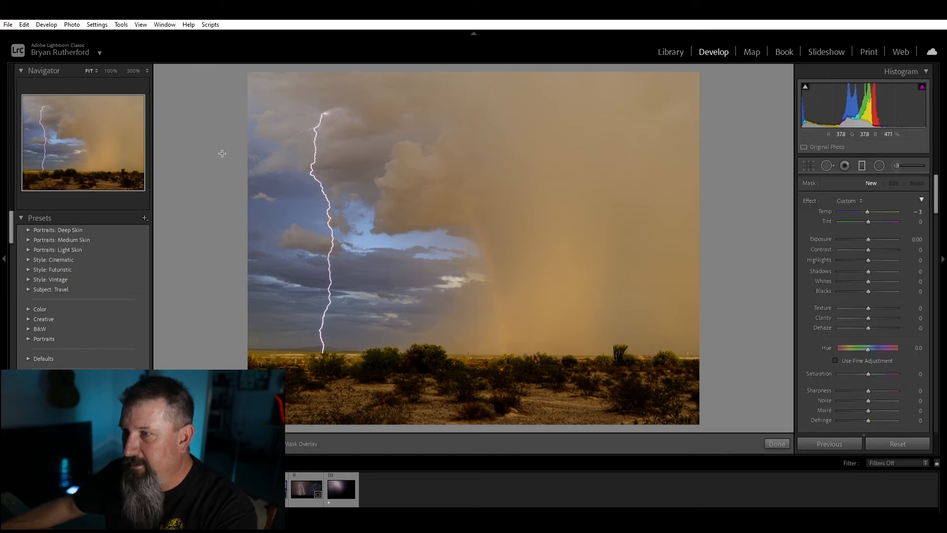
drag(326, 243, 356, 241)
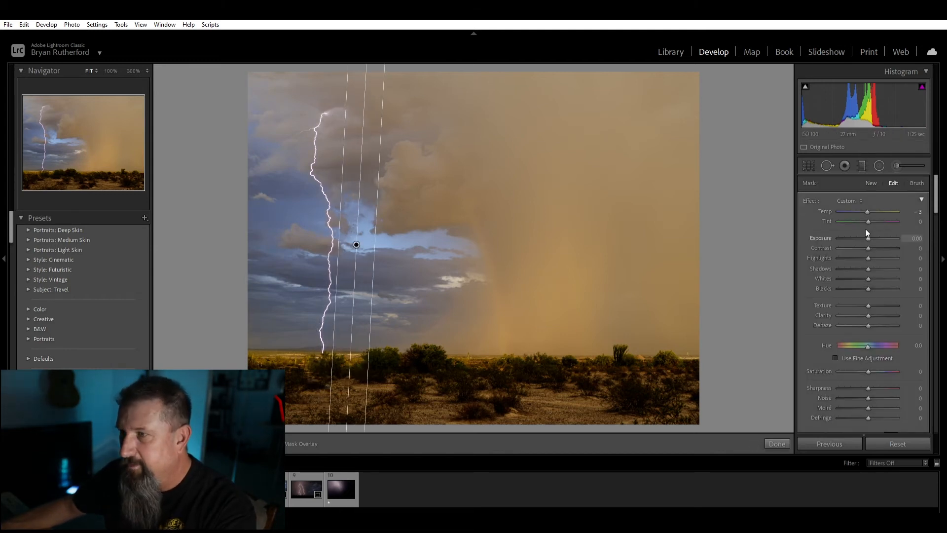
drag(868, 238, 928, 235)
mouse_move(357, 244)
mouse_down()
mouse_move(275, 243)
mouse_move(363, 245)
mouse_up()
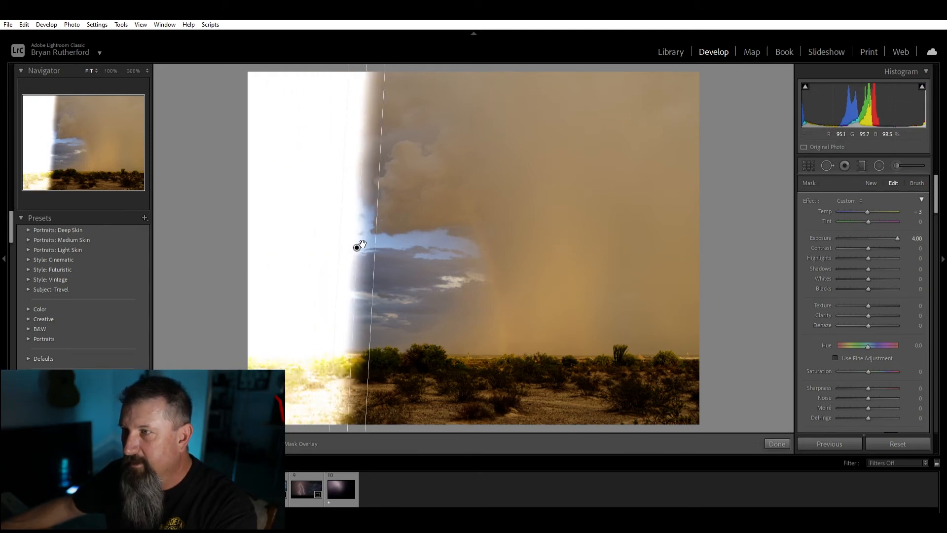
drag(365, 123, 362, 122)
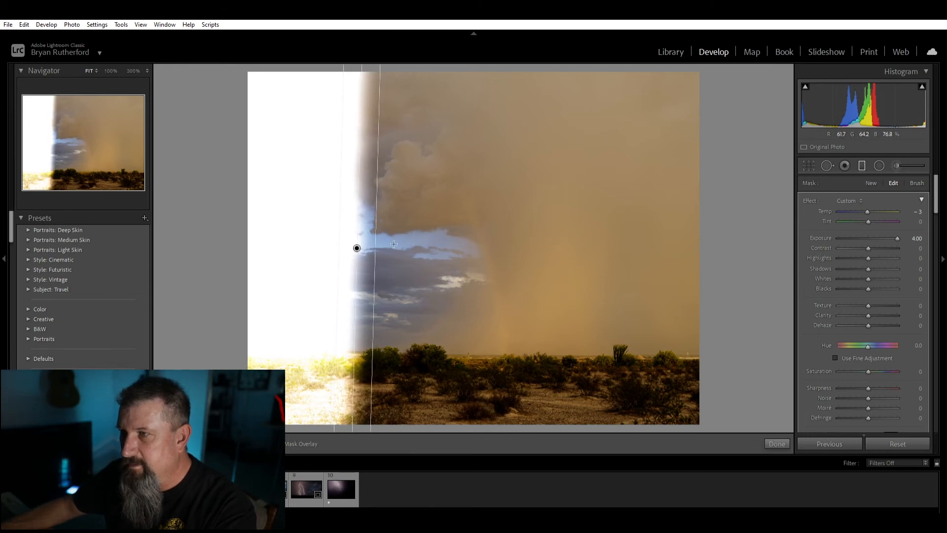
drag(382, 255, 378, 255)
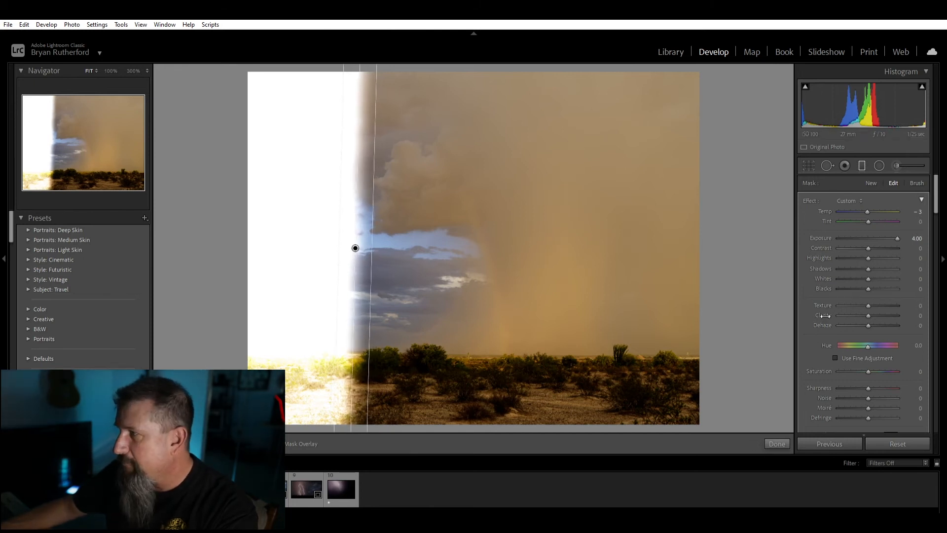
double_click(897, 237)
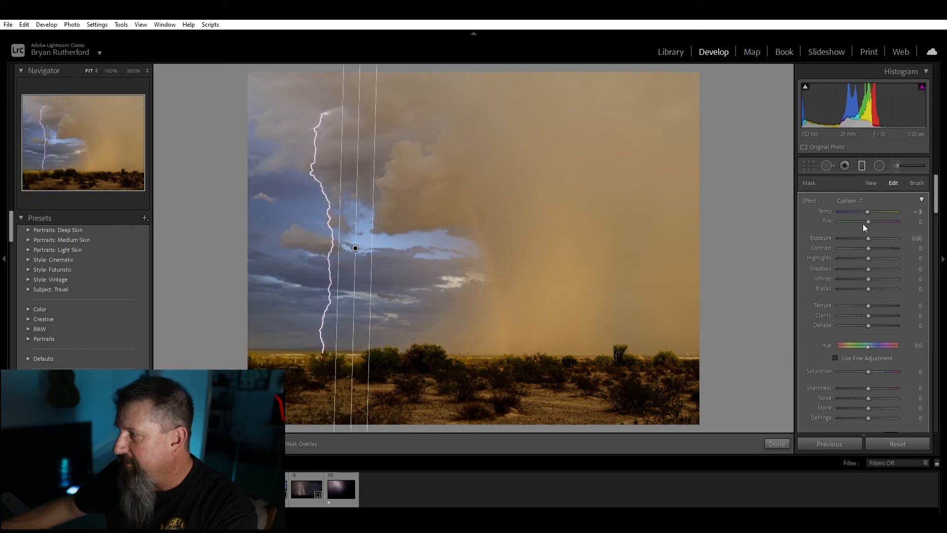
- Set the graduated filter's range mask to Luminance, trying a range of 0/5 before restoring it to 0/100
scroll(833, 265, down, 5)
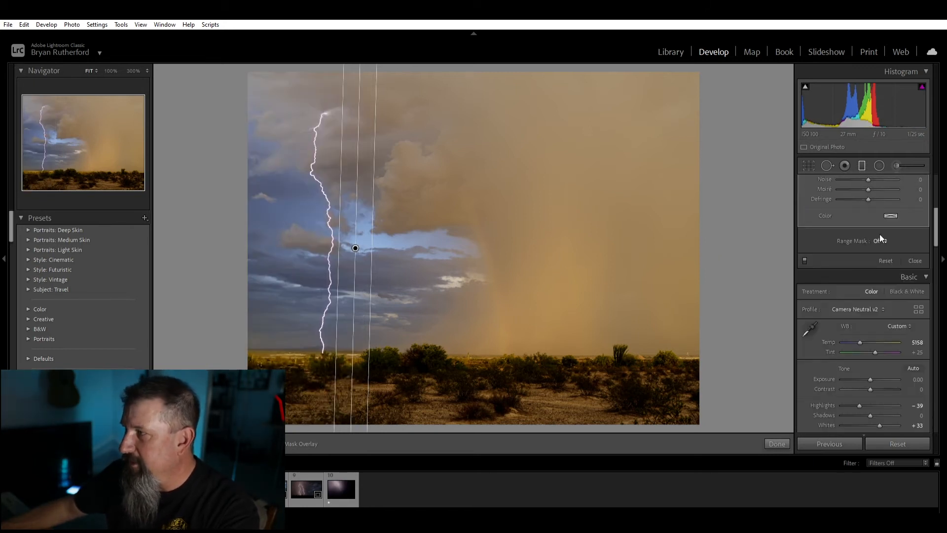
click(861, 265)
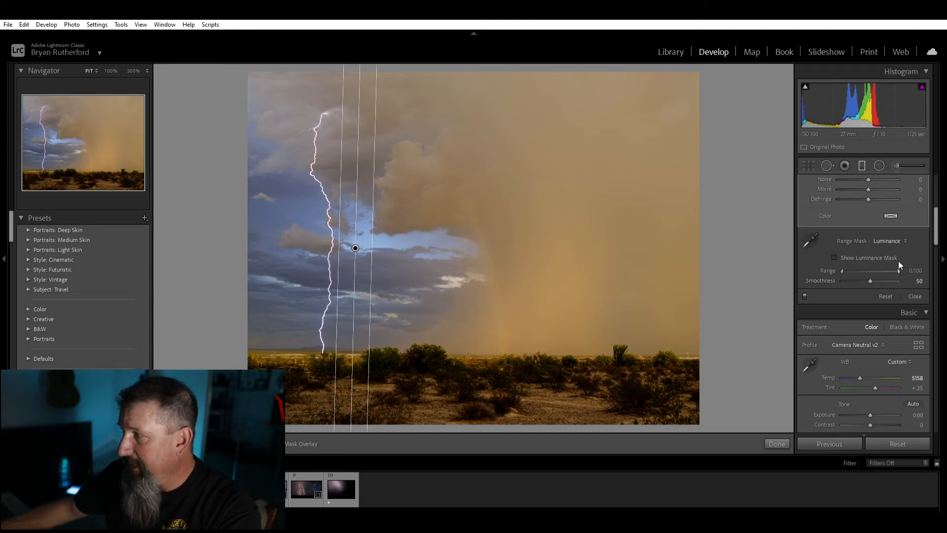
drag(898, 262, 846, 265)
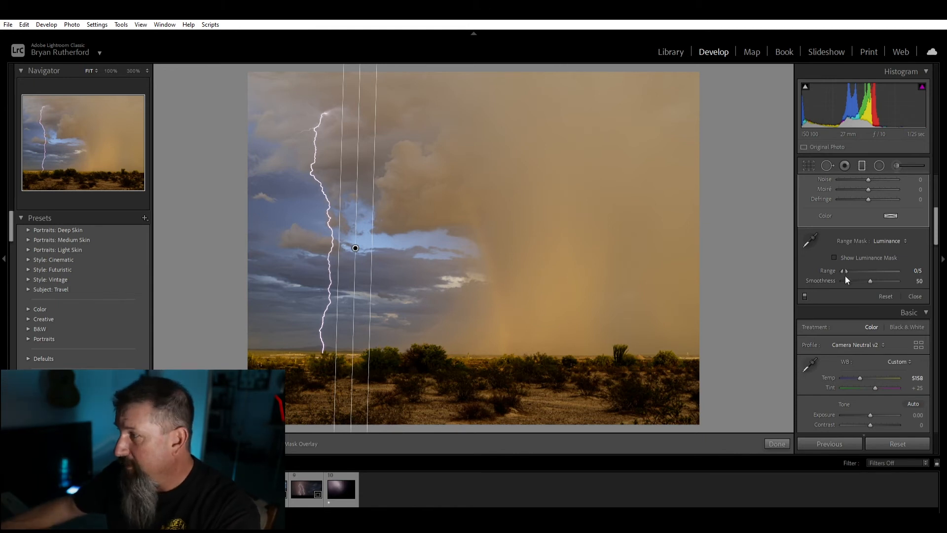
drag(846, 269, 924, 265)
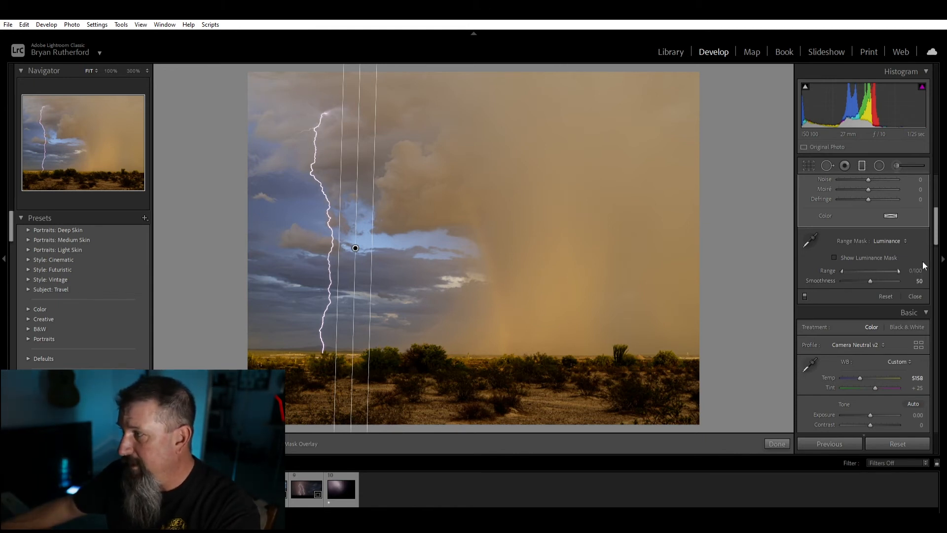
- Try luminance ranges of 95/100 and 0/48 on the graduated filter, restoring the range to 0/100
drag(843, 270, 863, 266)
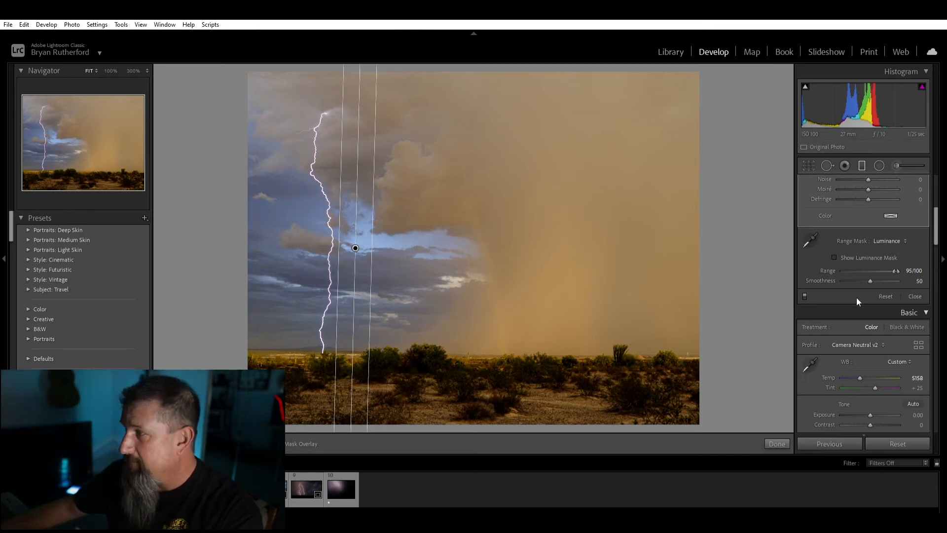
drag(896, 263, 839, 268)
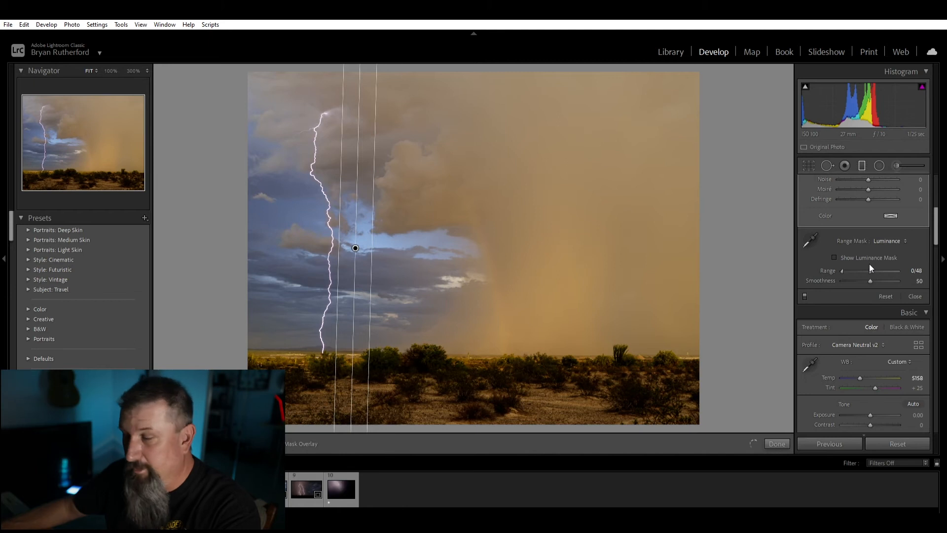
drag(870, 264, 903, 265)
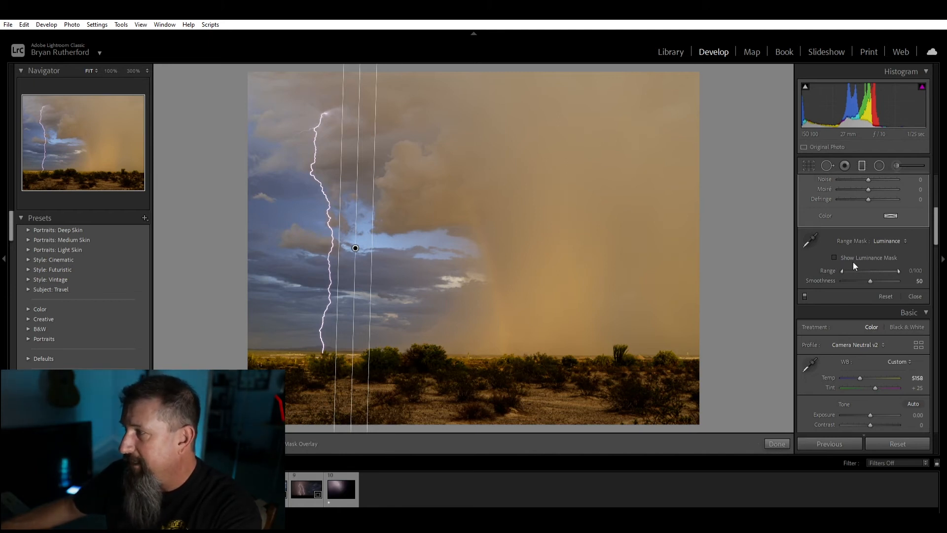
drag(840, 261, 823, 269)
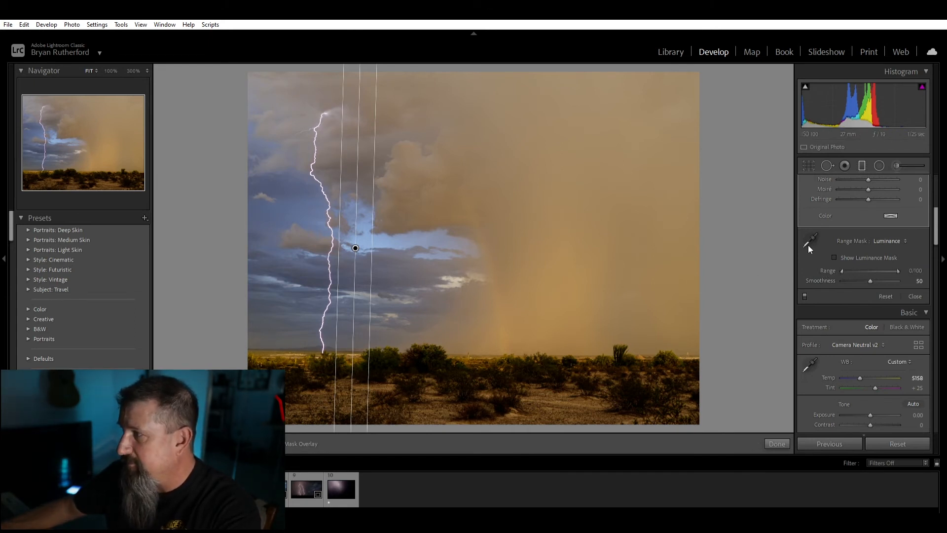
drag(842, 259, 890, 261)
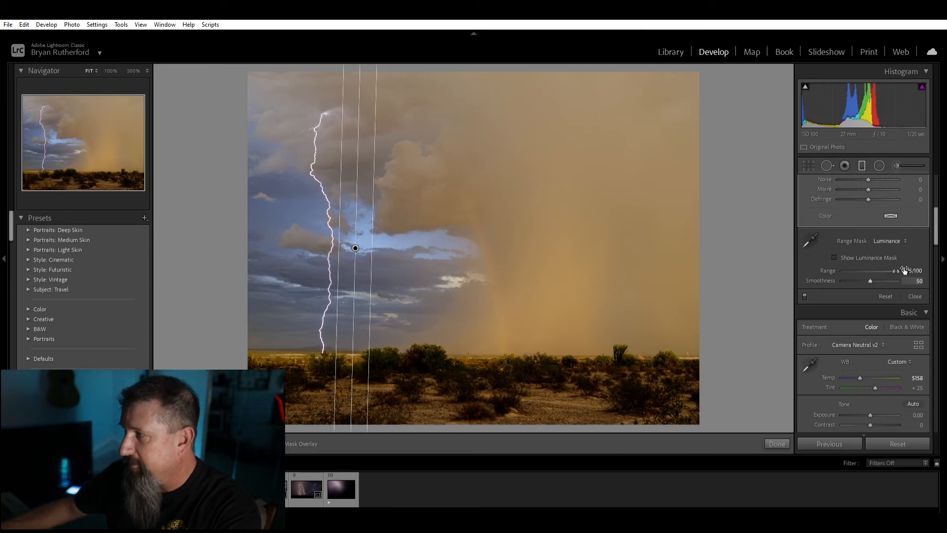
drag(894, 271, 841, 269)
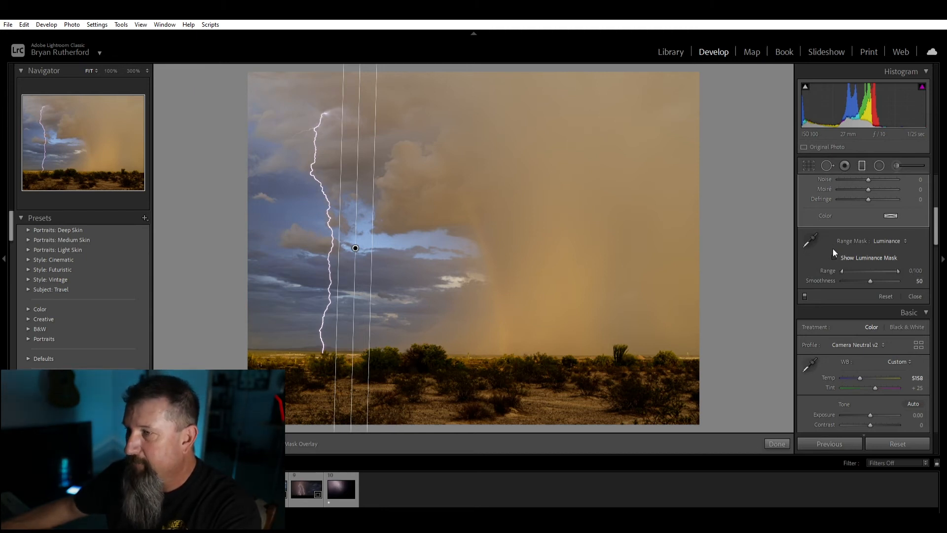
- Show the luminance mask and widen the graduated filter's transition toward the dust storm
click(834, 256)
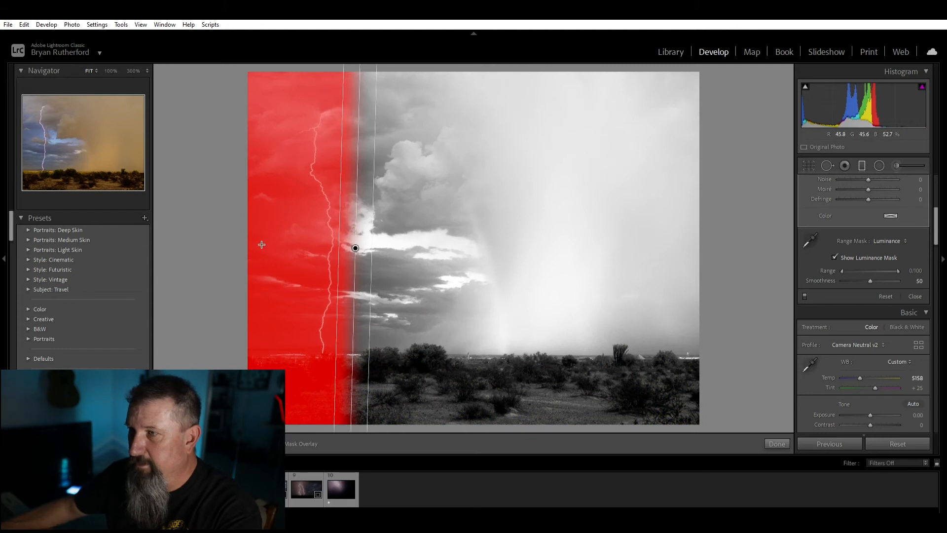
drag(372, 261, 394, 262)
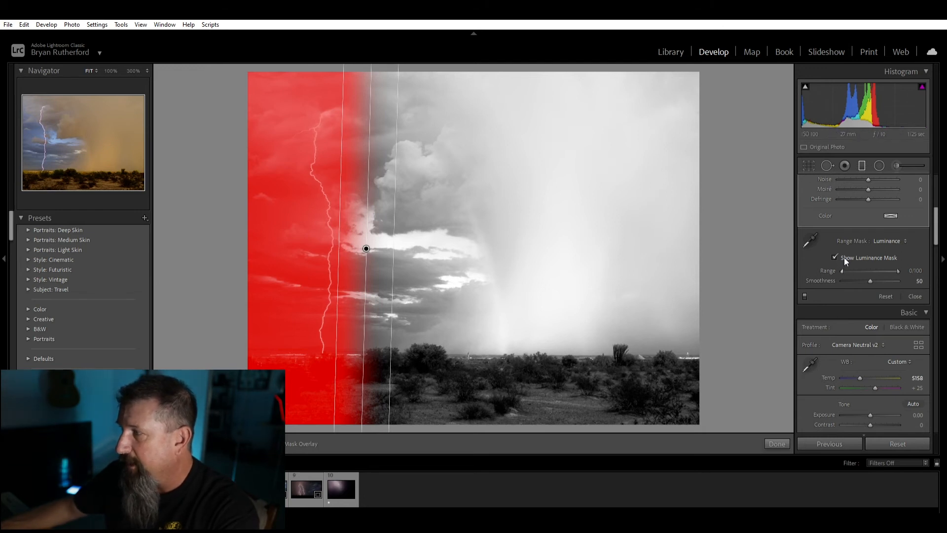
- Try luminance ranges of 0/55 and 0/5 with the mask shown, restoring the range to 0/100
drag(895, 262, 874, 266)
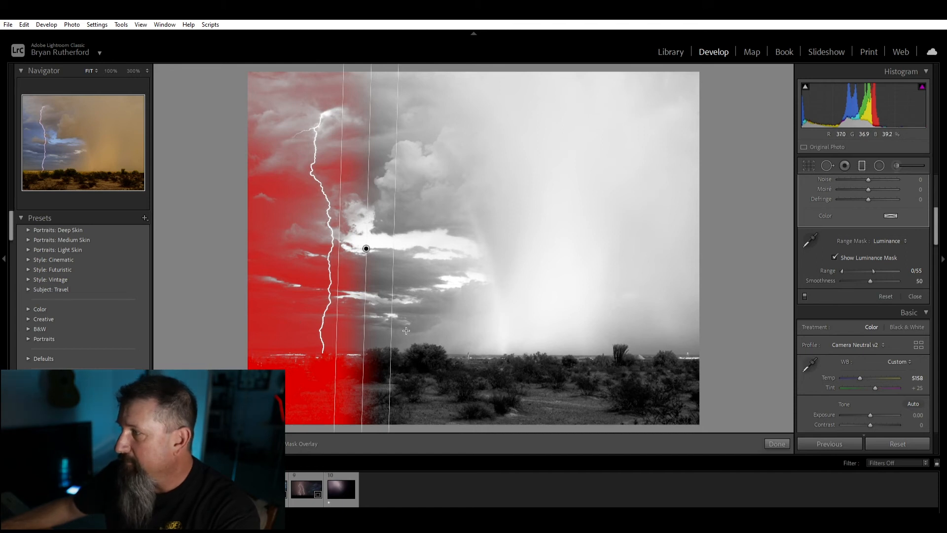
drag(875, 262, 838, 265)
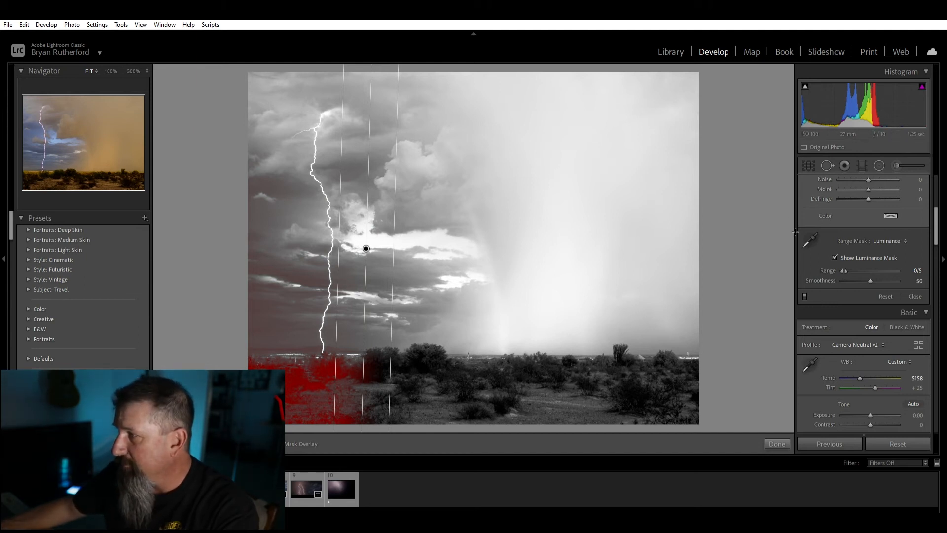
drag(846, 271, 910, 262)
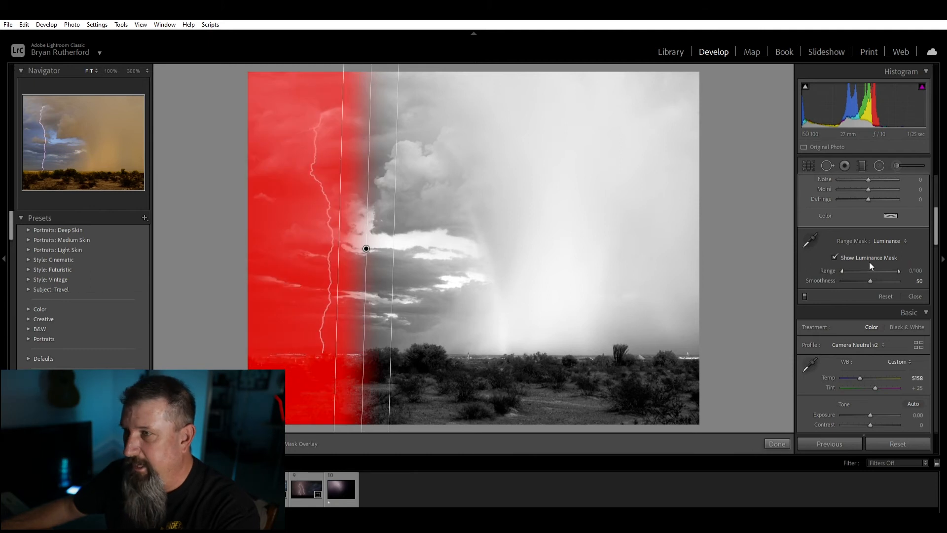
- Set the filter's luminance range to 86/100 to isolate the bright lightning, and delete the stray second graduated filter
drag(843, 261, 867, 263)
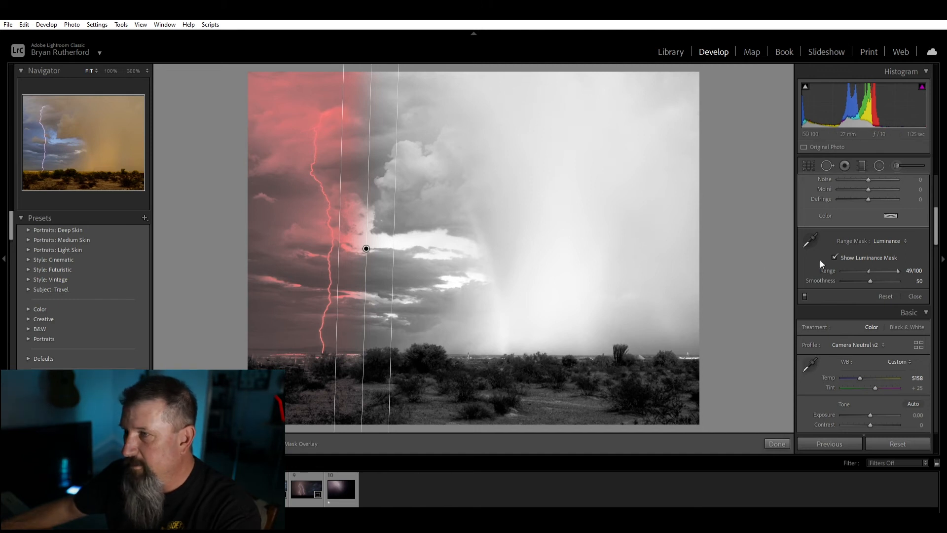
drag(869, 260, 881, 261)
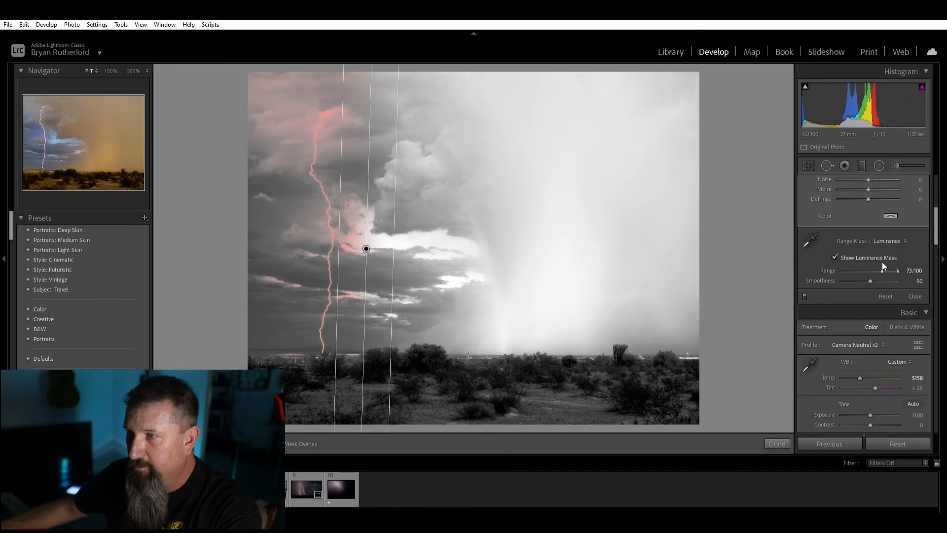
drag(884, 262, 885, 262)
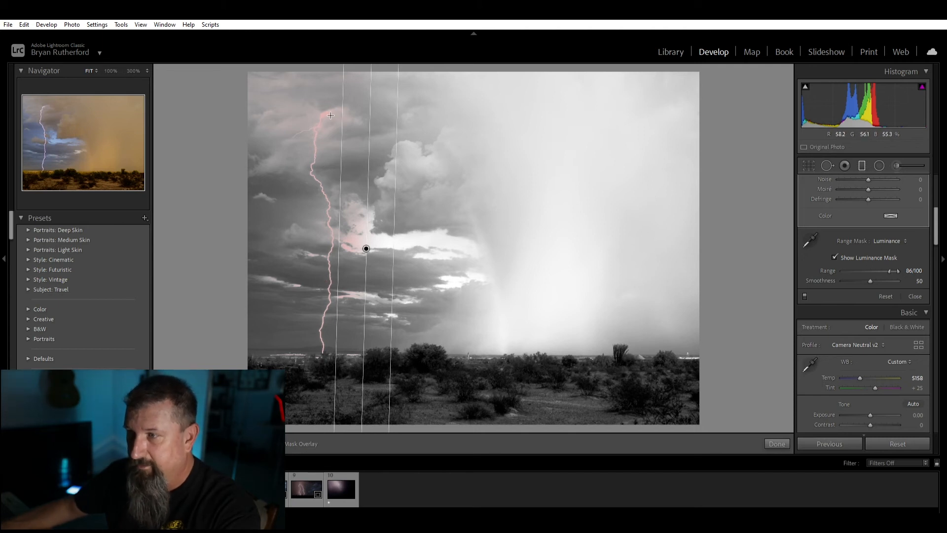
click(376, 204)
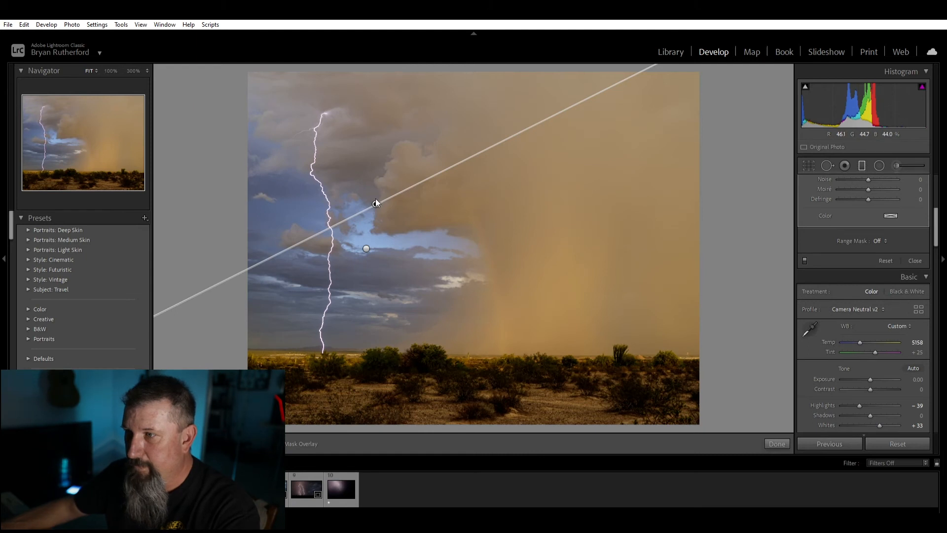
key(Delete)
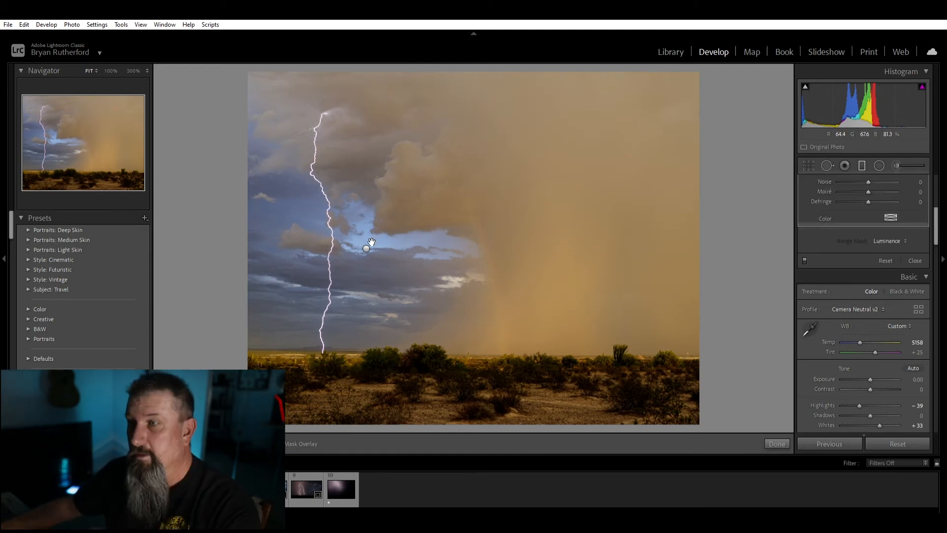
- Reselect the nearly vertical graduated filter beside the lightning and hide its luminance mask
click(366, 248)
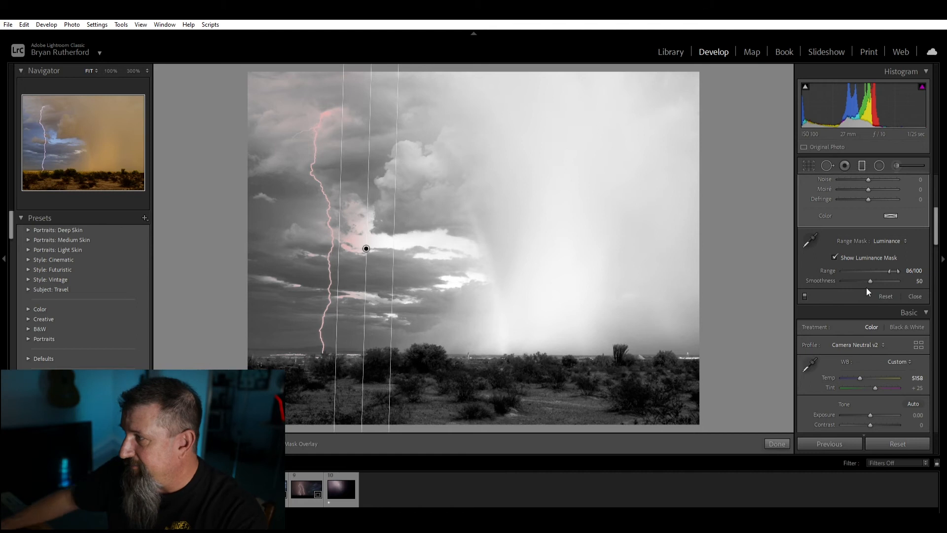
scroll(822, 250, up, 6)
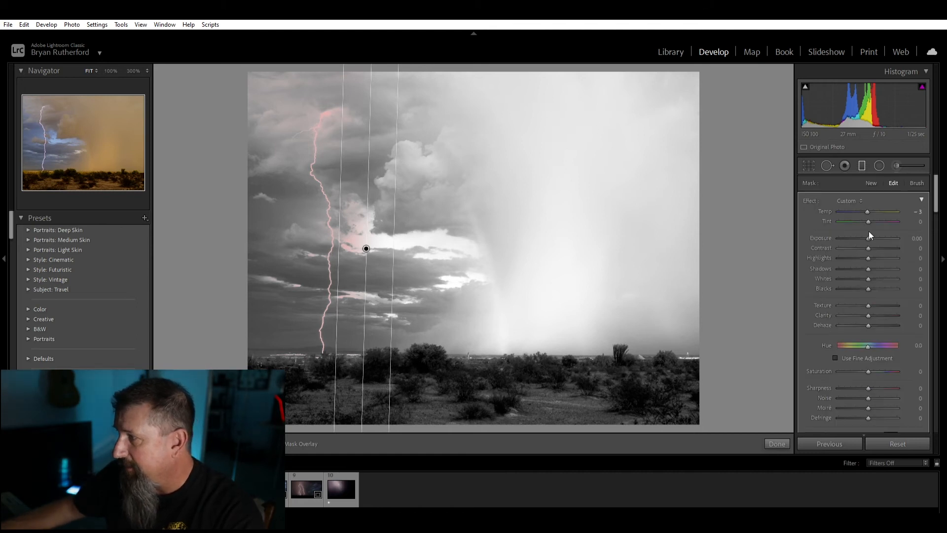
scroll(824, 255, down, 5)
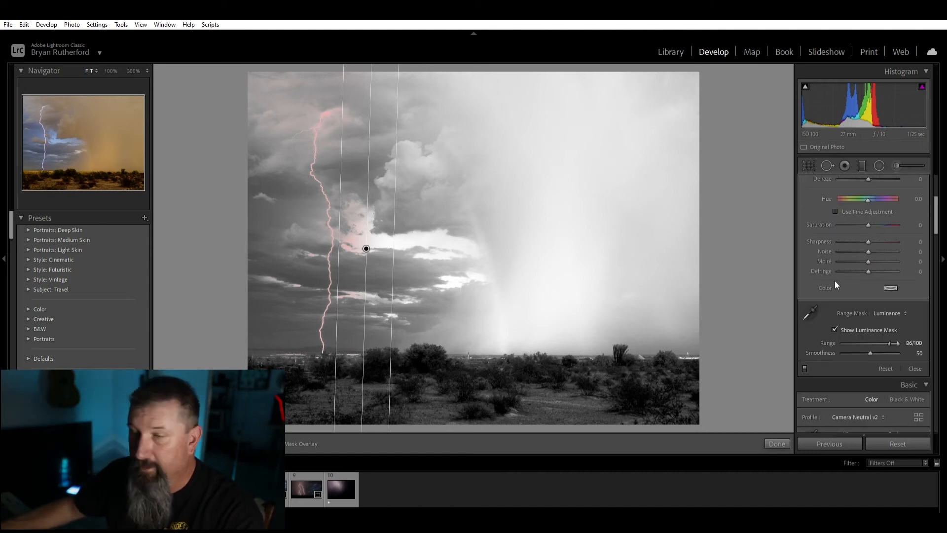
click(835, 329)
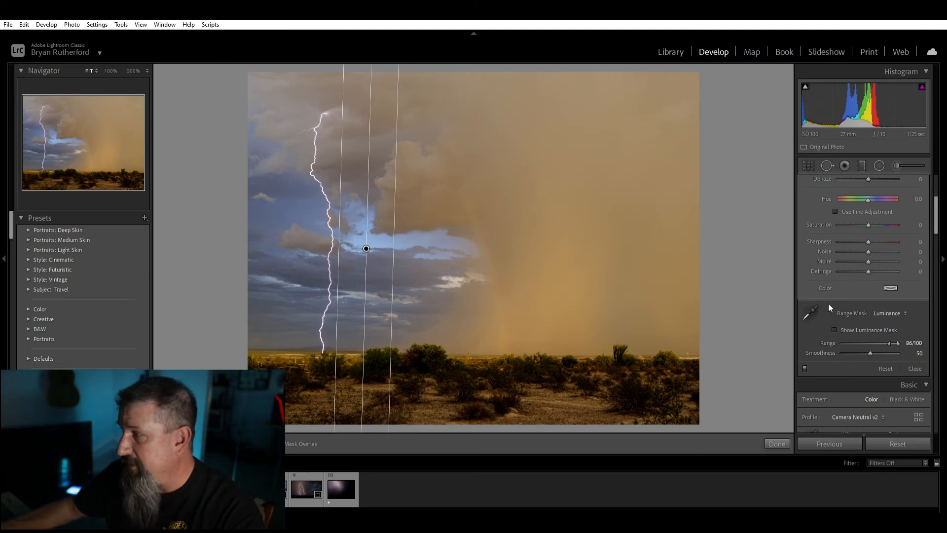
- Set the graduated filter's exposure to 0.37, after trying 4.00 and 1.71
scroll(810, 290, up, 3)
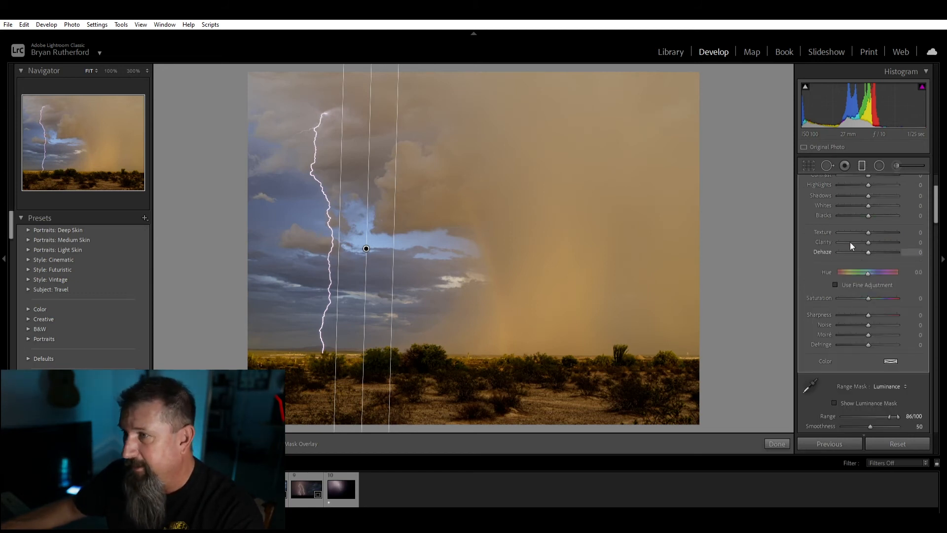
scroll(853, 236, up, 3)
drag(868, 238, 932, 239)
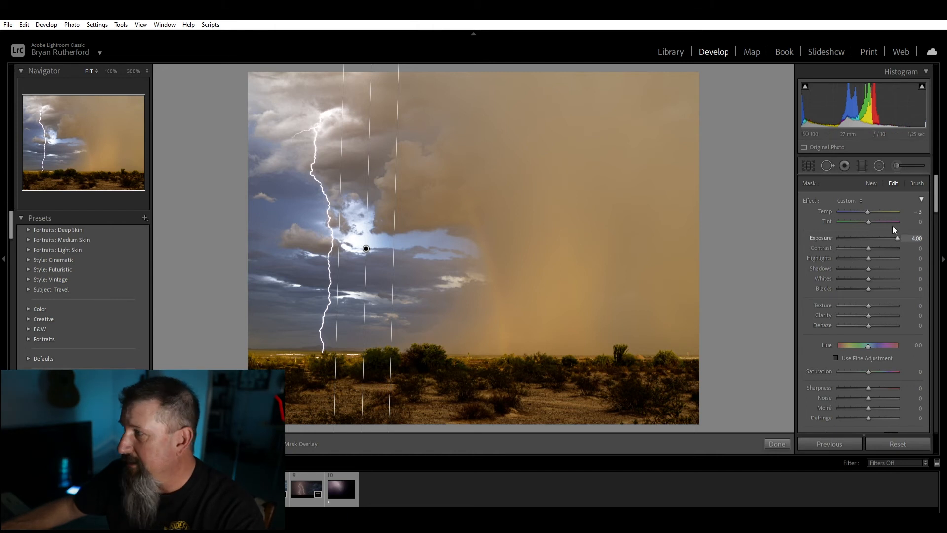
mouse_move(896, 229)
mouse_down()
mouse_move(868, 229)
mouse_move(891, 233)
mouse_move(879, 233)
mouse_up()
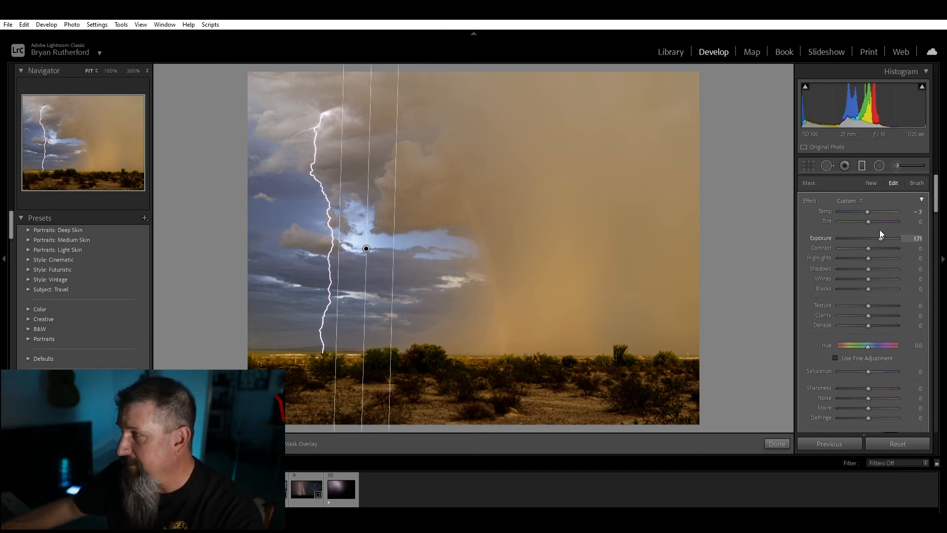
drag(881, 231, 870, 230)
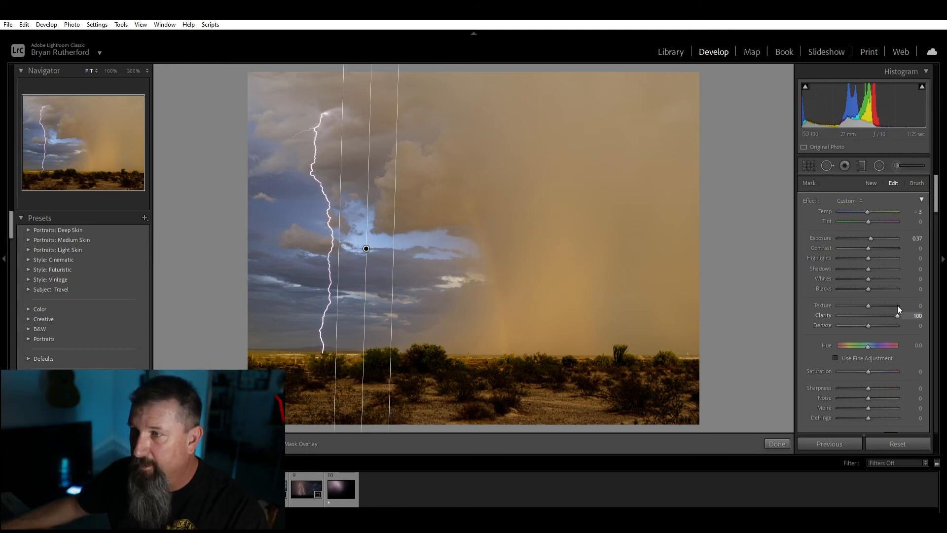
- Try the graduated filter's Clarity at 100 and 70, then reset it to 0
mouse_move(898, 312)
mouse_down()
mouse_move(783, 311)
mouse_move(903, 315)
mouse_up()
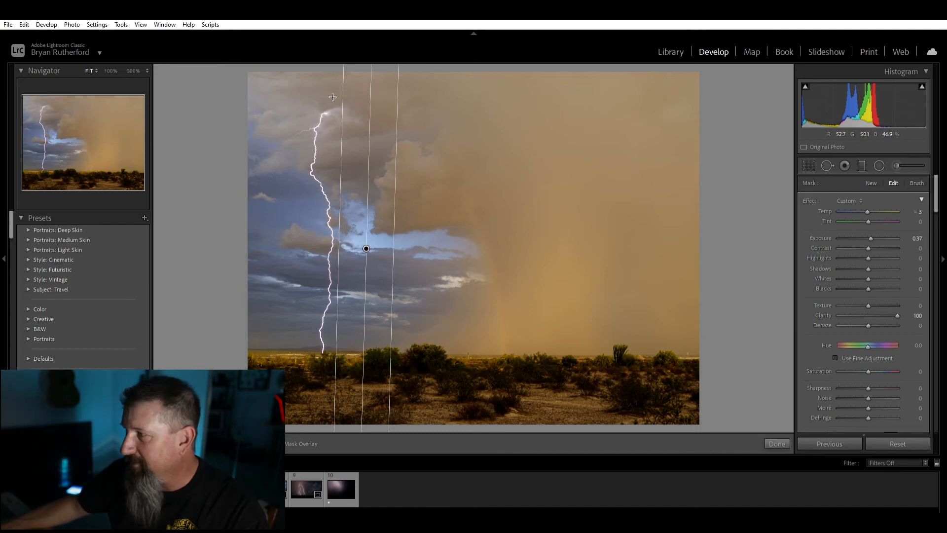
click(890, 316)
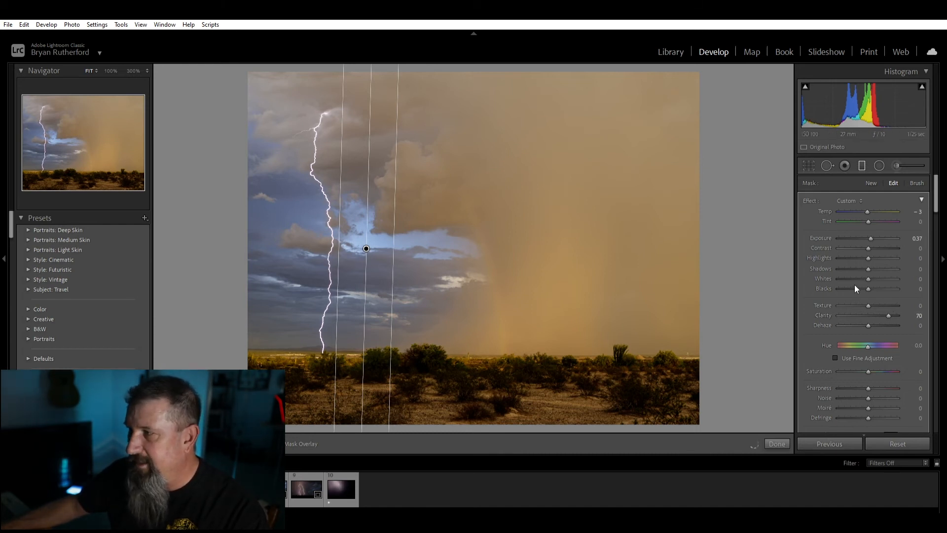
double_click(889, 314)
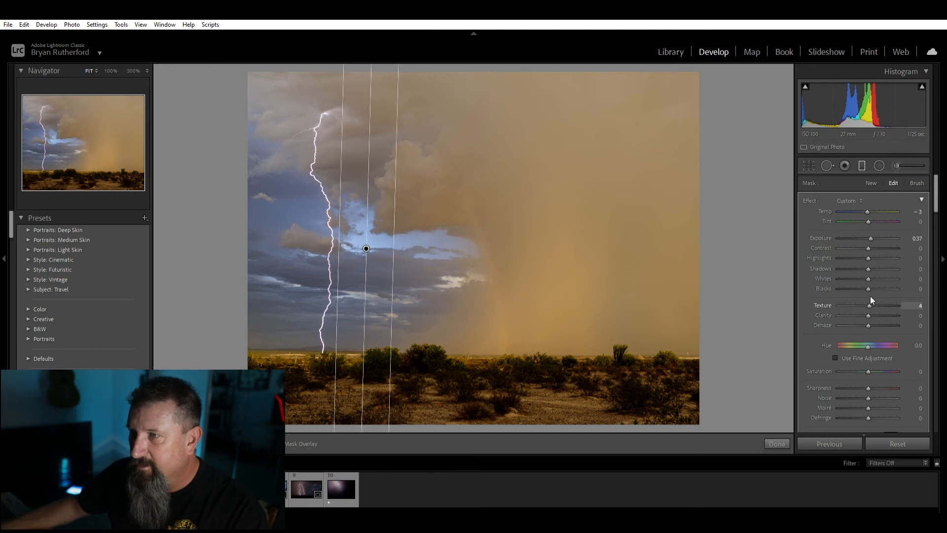
- Set the graduated filter's Texture to 100 and its Contrast to 46, after trying Contrast at -97
drag(916, 304, 942, 334)
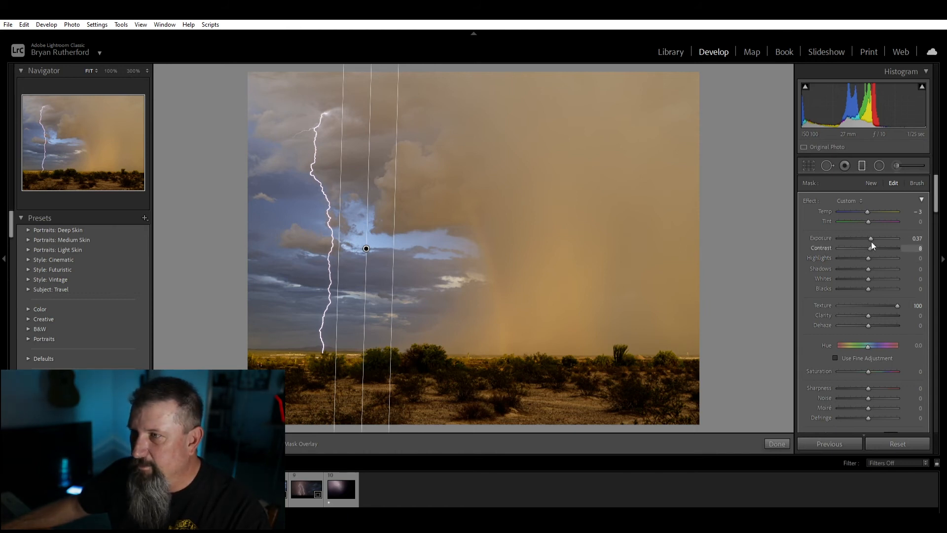
drag(877, 245, 838, 247)
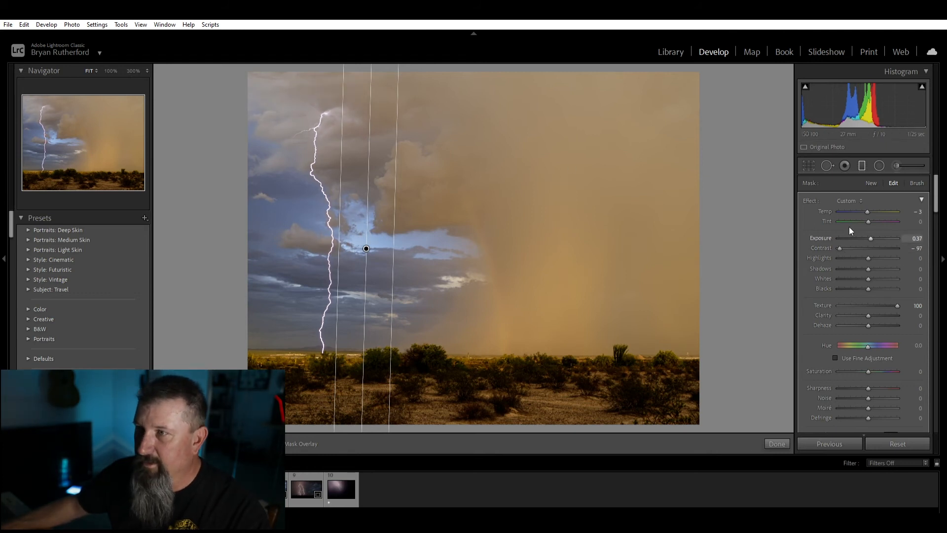
drag(840, 247, 943, 245)
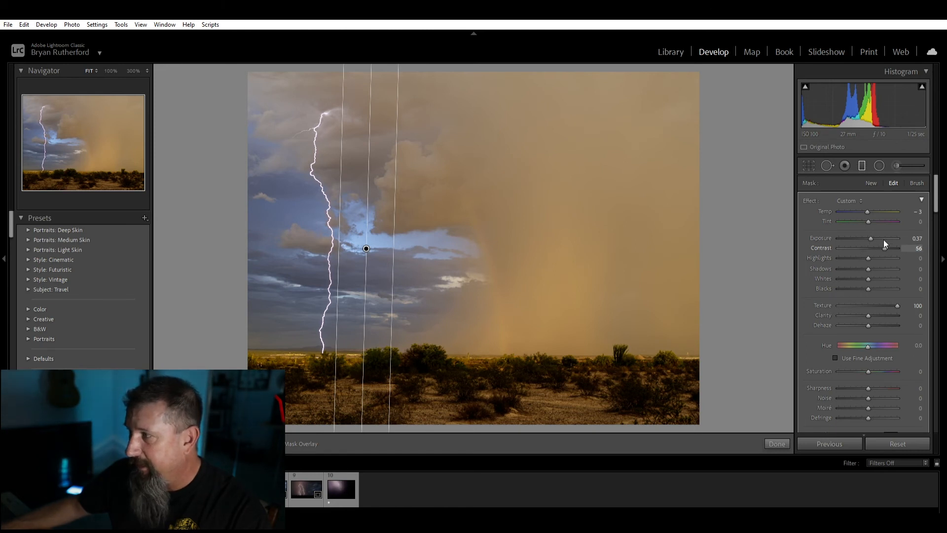
drag(883, 241, 915, 258)
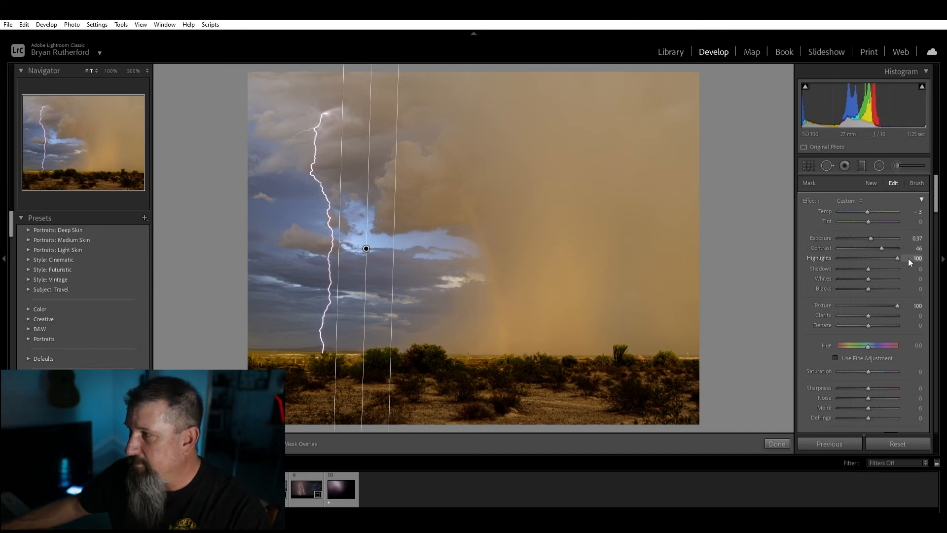
- Set the graduated filter's Highlights to 24, Whites to 100 and Blacks to 100
drag(877, 257, 890, 277)
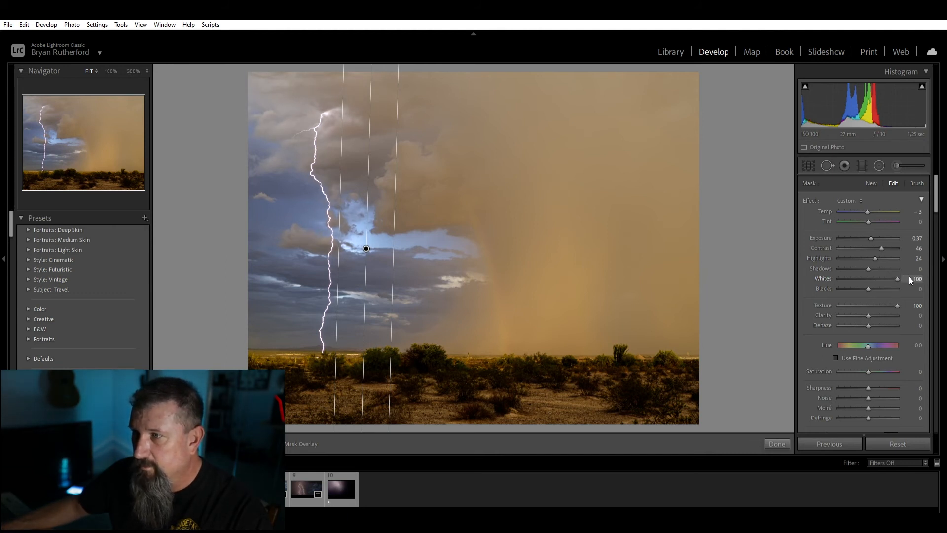
drag(891, 278, 901, 279)
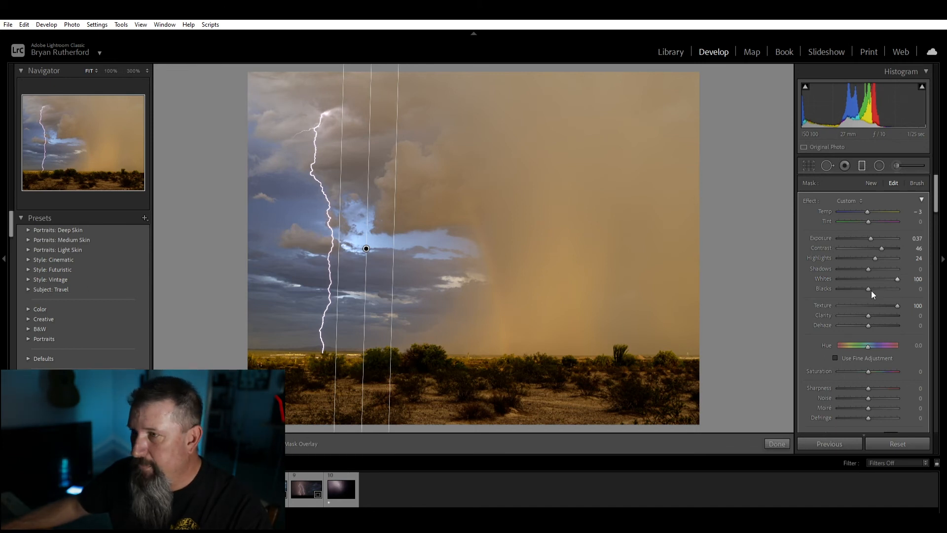
drag(868, 282, 853, 294)
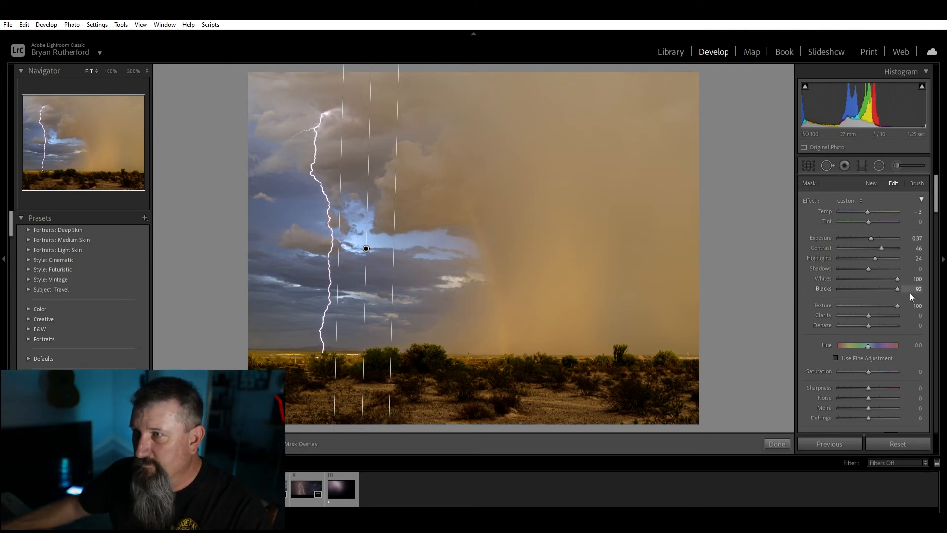
drag(910, 292, 928, 297)
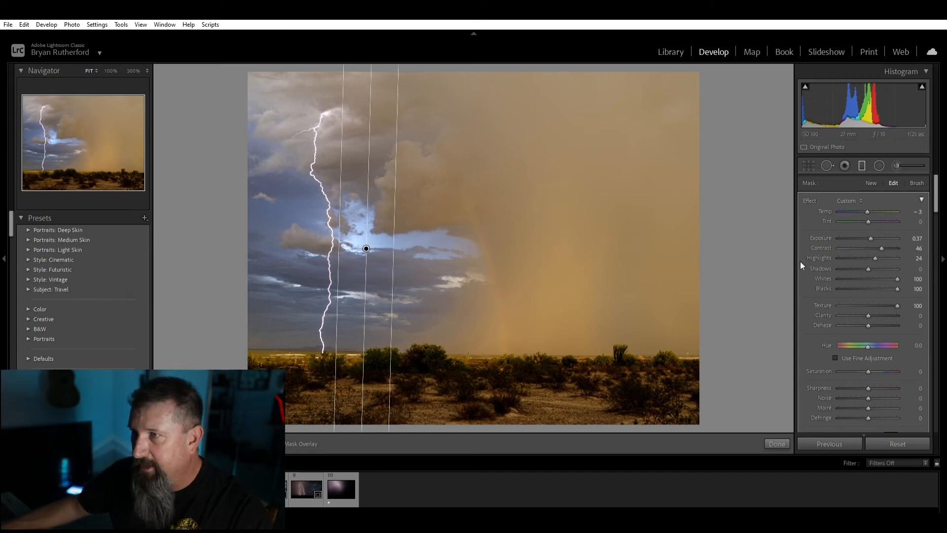
- Reset the graduated filter's Blacks to 0 and set its Dehaze to 100, after trying 6
drag(878, 278, 861, 278)
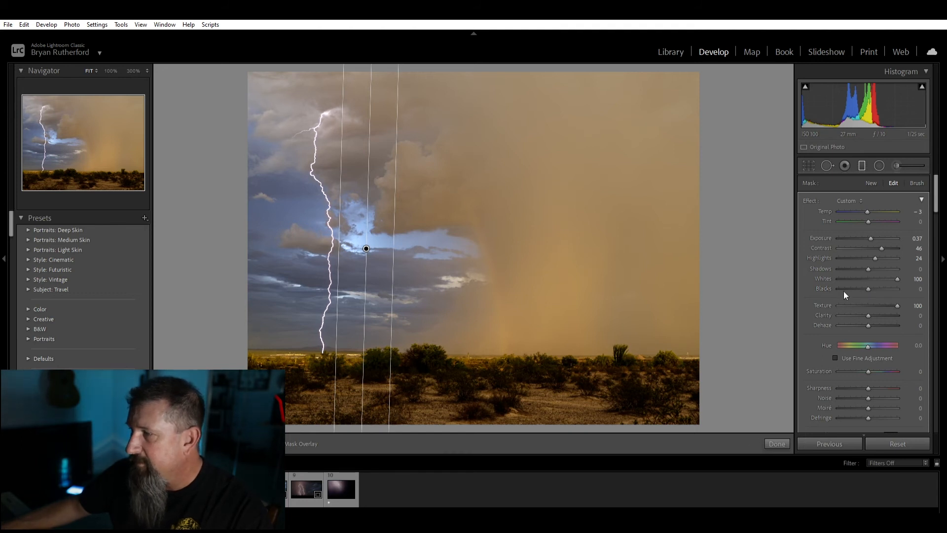
drag(868, 317, 880, 318)
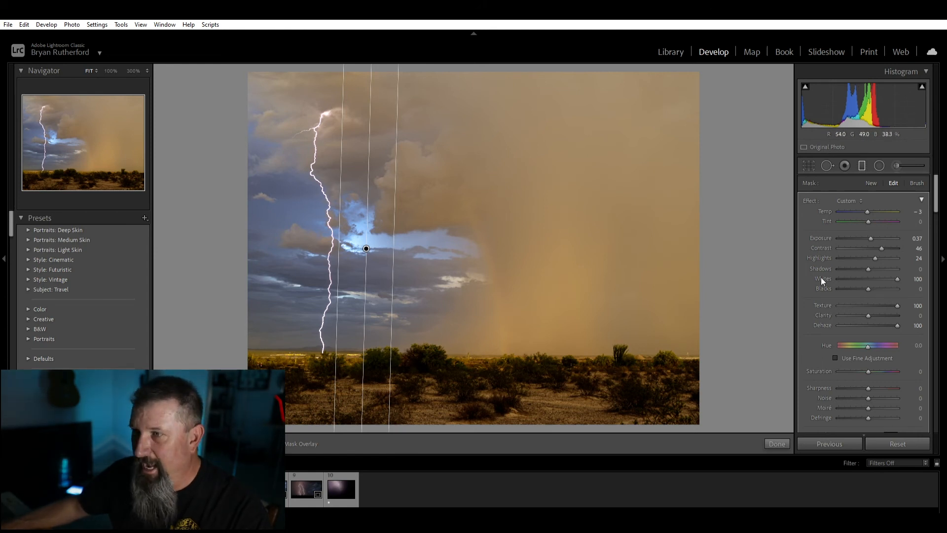
drag(898, 324, 870, 324)
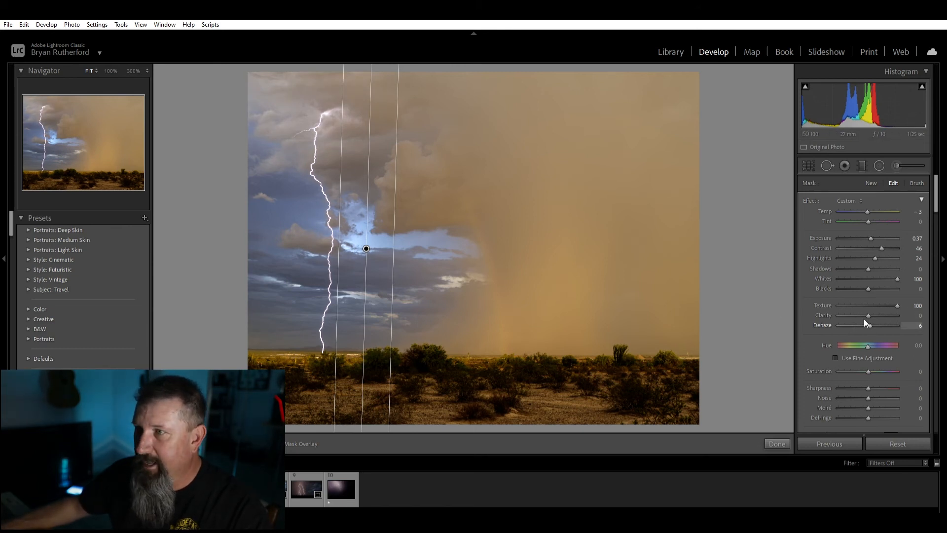
drag(871, 324, 927, 325)
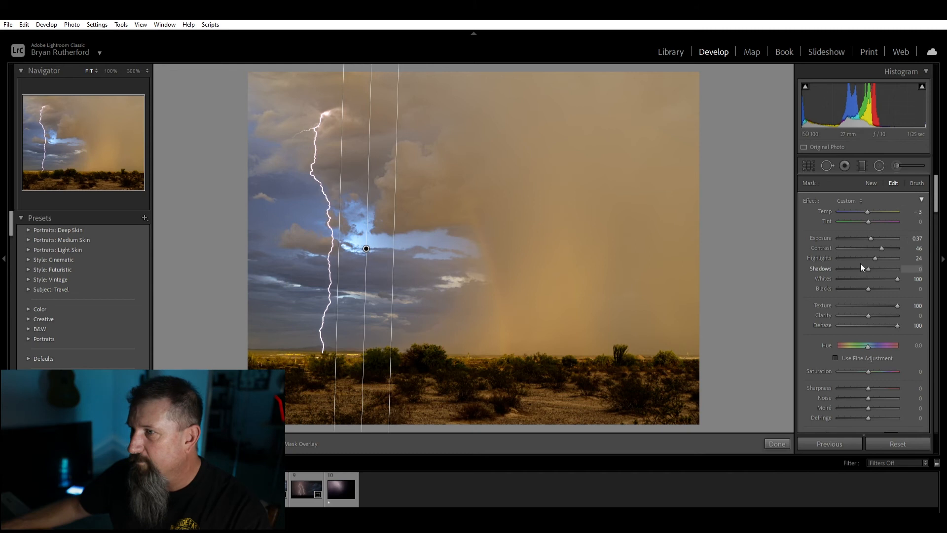
- Close and reopen the graduated filter tool and select the existing filter beside the lightning bolt
click(861, 163)
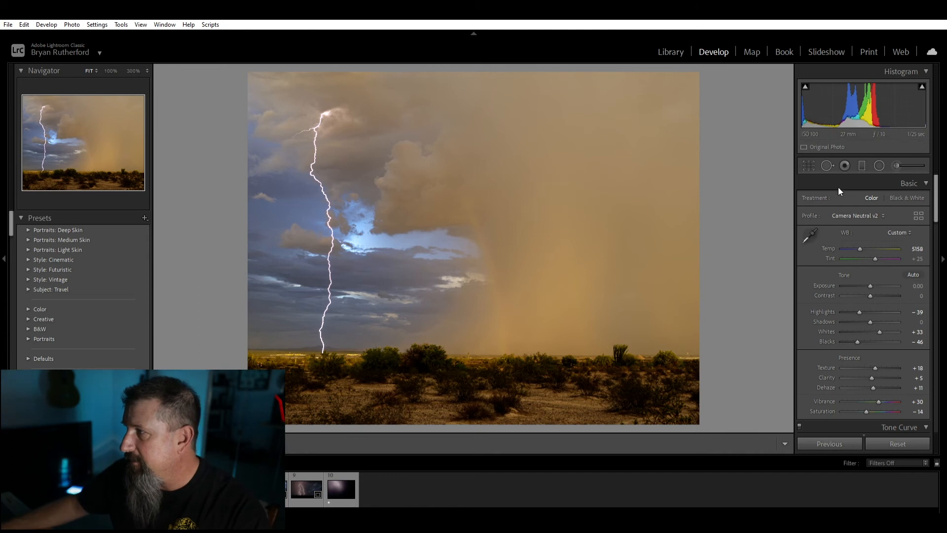
click(862, 164)
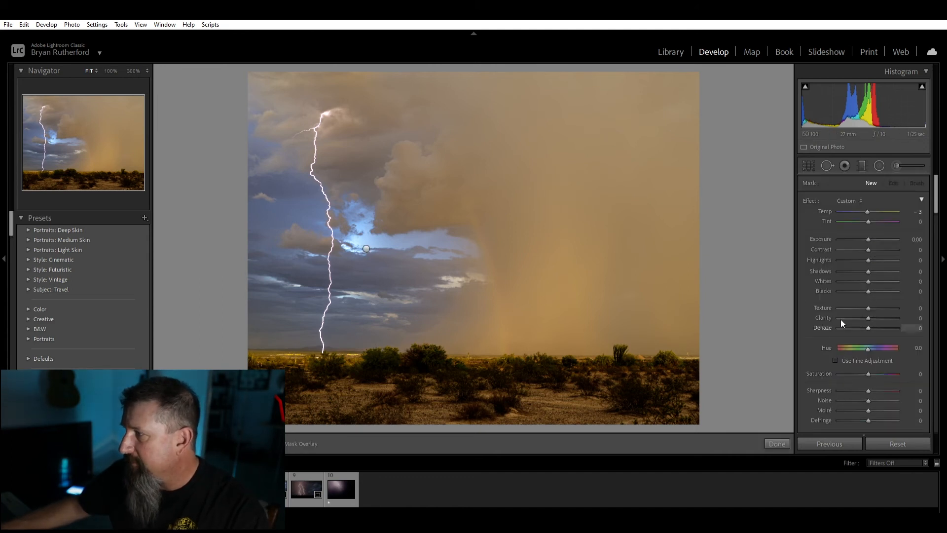
scroll(830, 323, down, 4)
scroll(830, 324, up, 4)
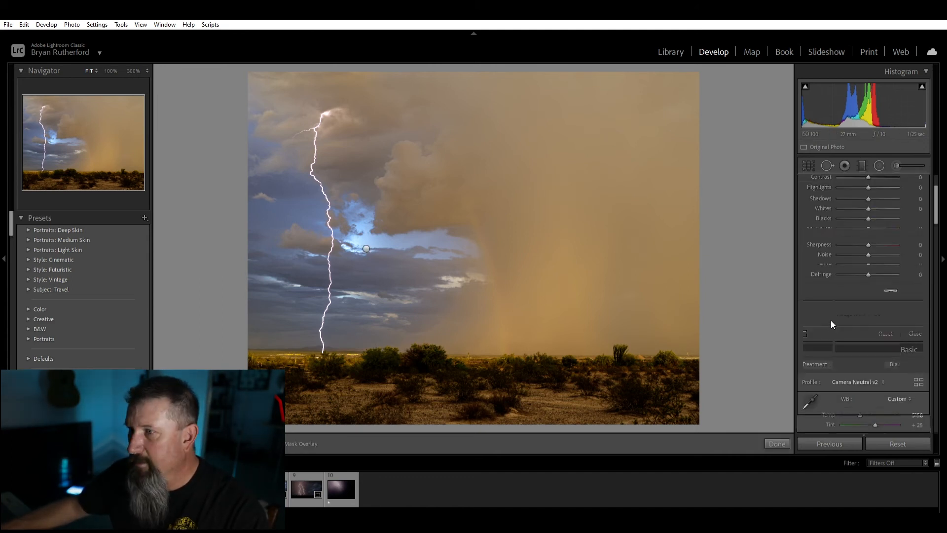
click(366, 248)
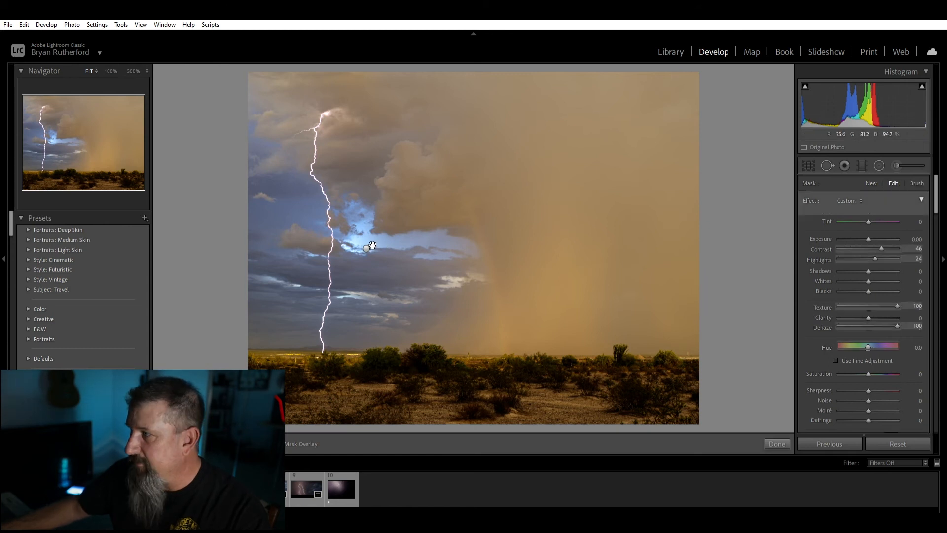
scroll(848, 295, down, 2)
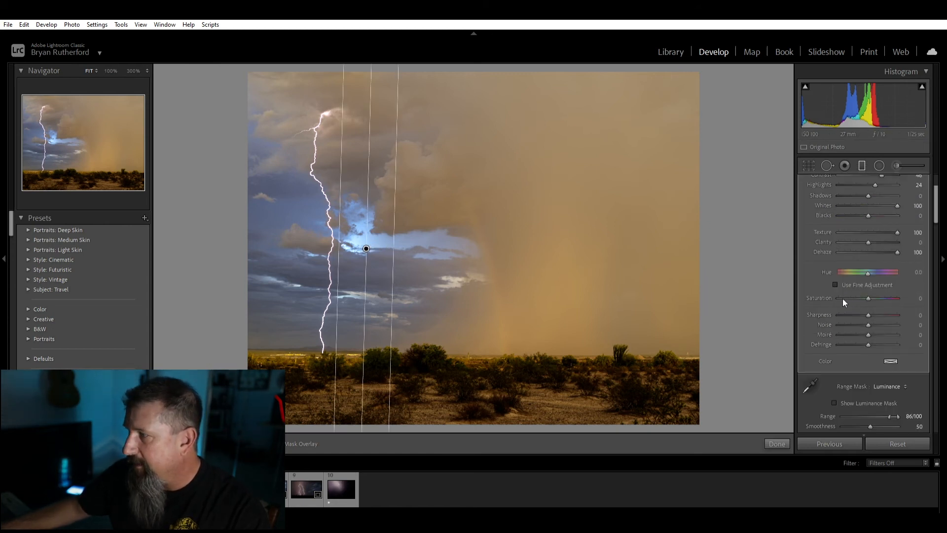
scroll(822, 371, down, 3)
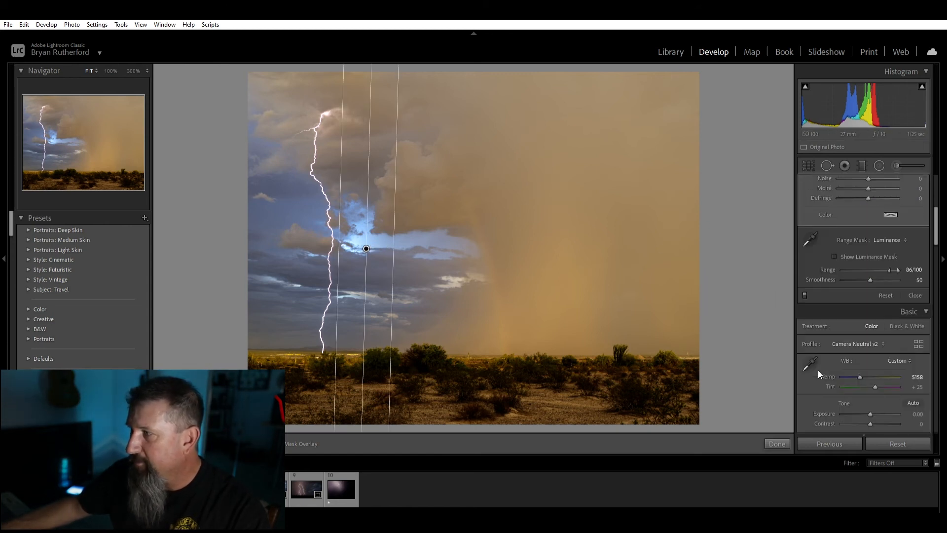
- Compare the photo with the graduated filter's effect off and on, and close the filter tool
click(805, 293)
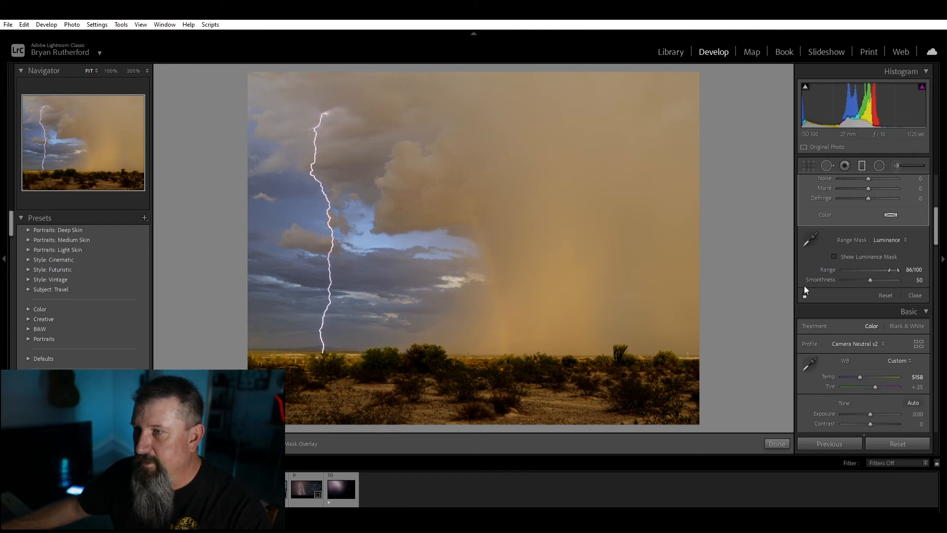
click(805, 289)
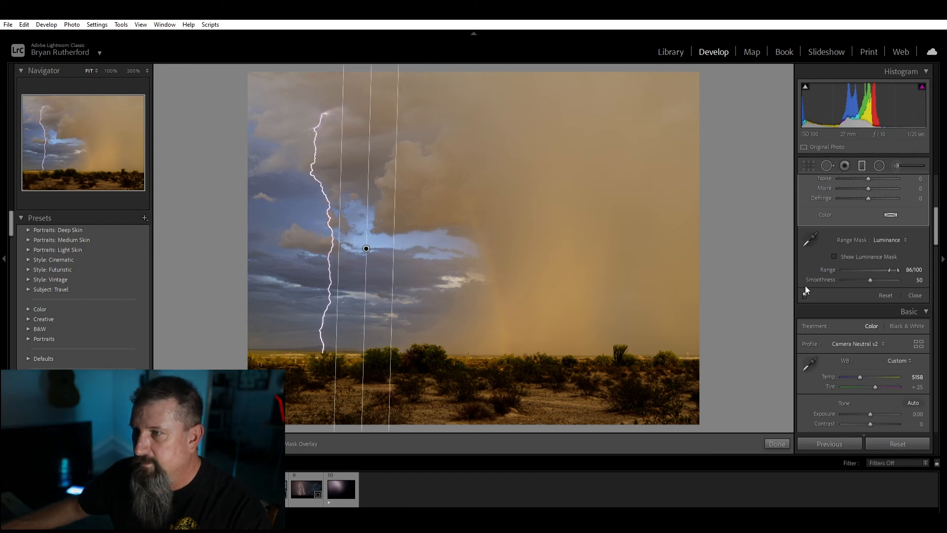
click(805, 287)
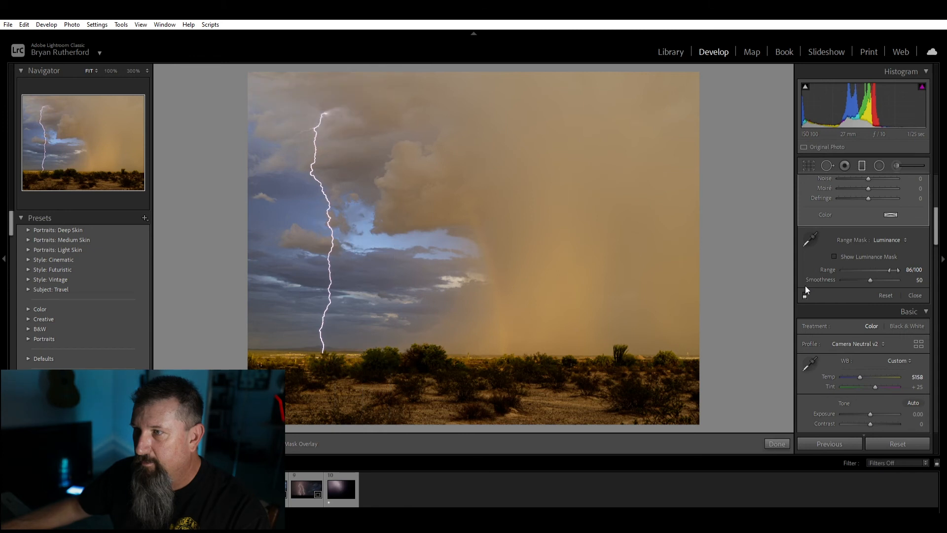
click(806, 288)
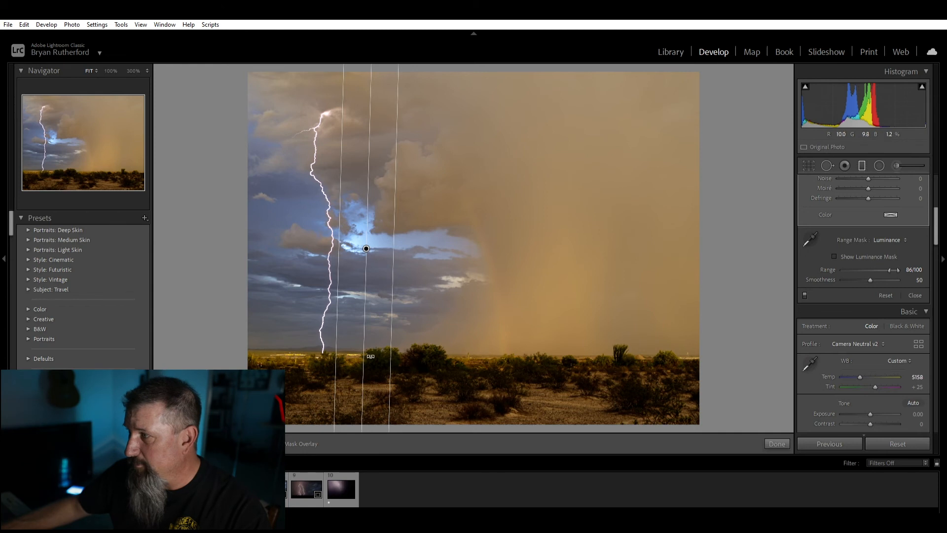
click(805, 295)
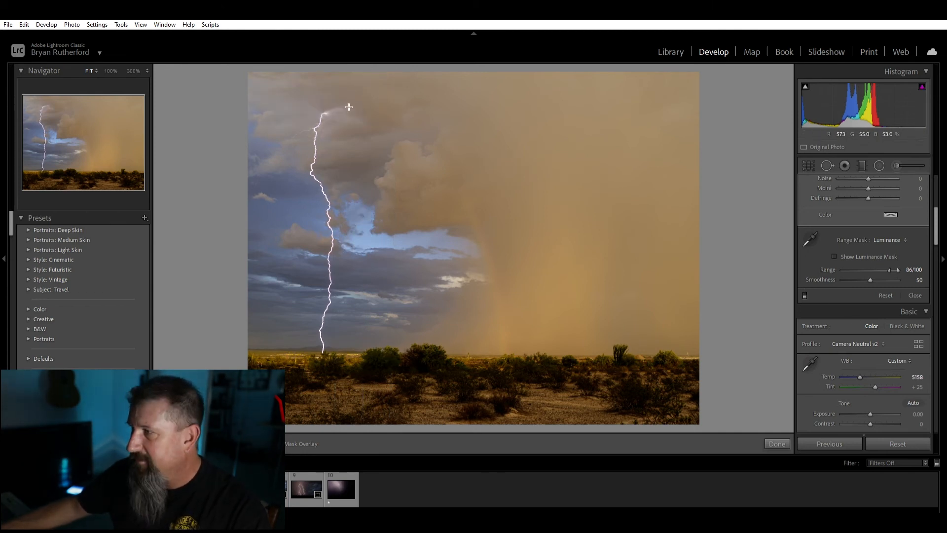
click(805, 295)
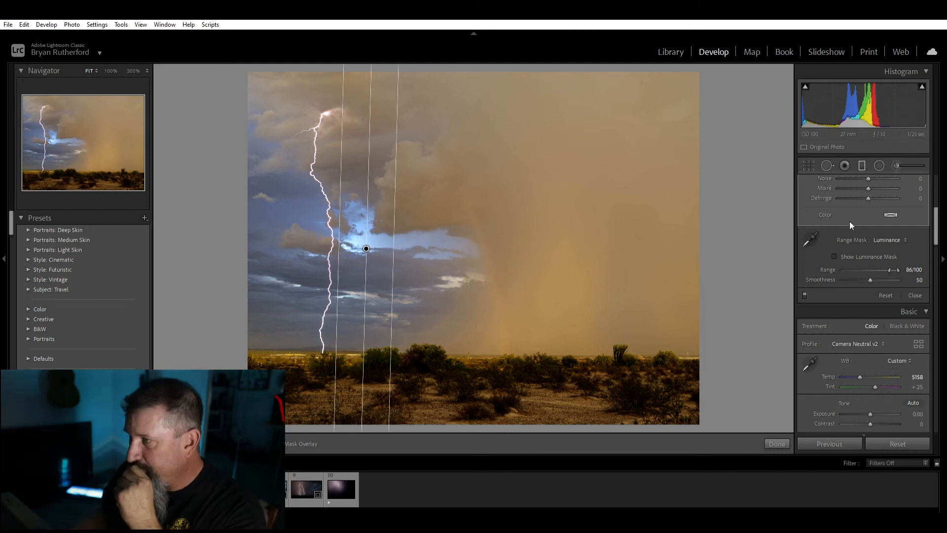
key(Return)
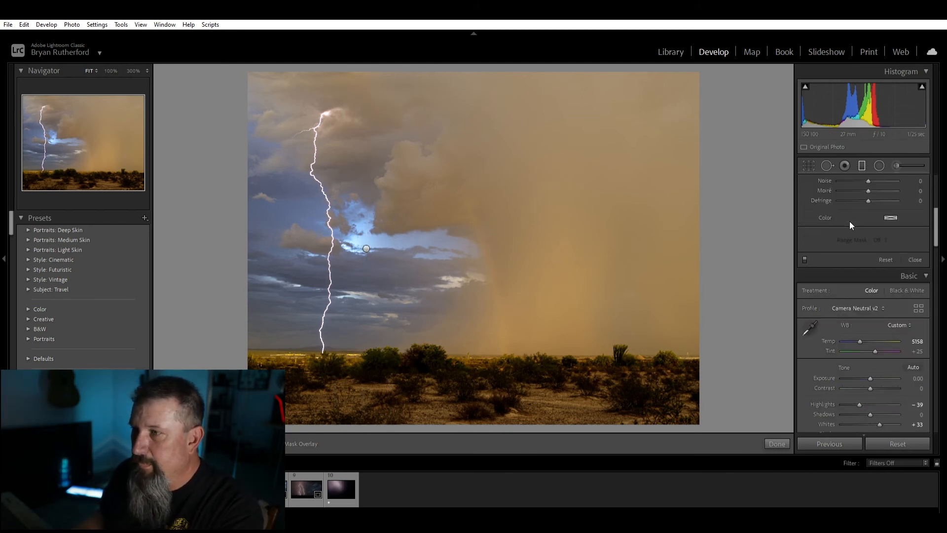
key(m)
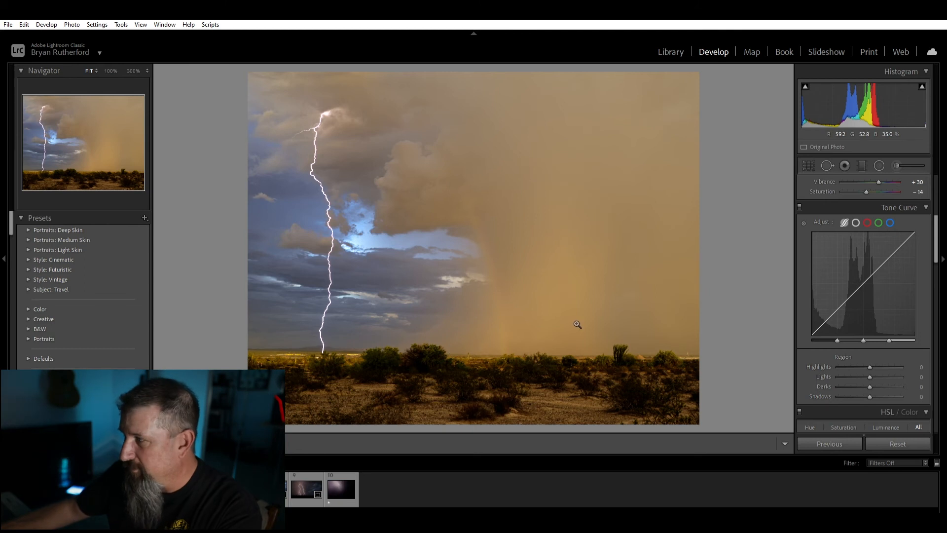
- Set the HSL Yellow saturation to -32, after trying -100 and -38
scroll(864, 261, down, 10)
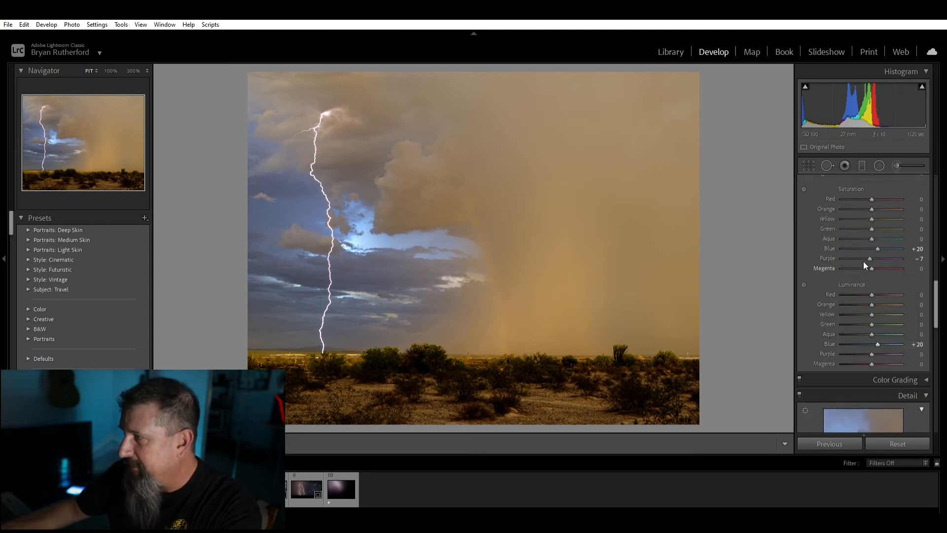
scroll(863, 232, up, 5)
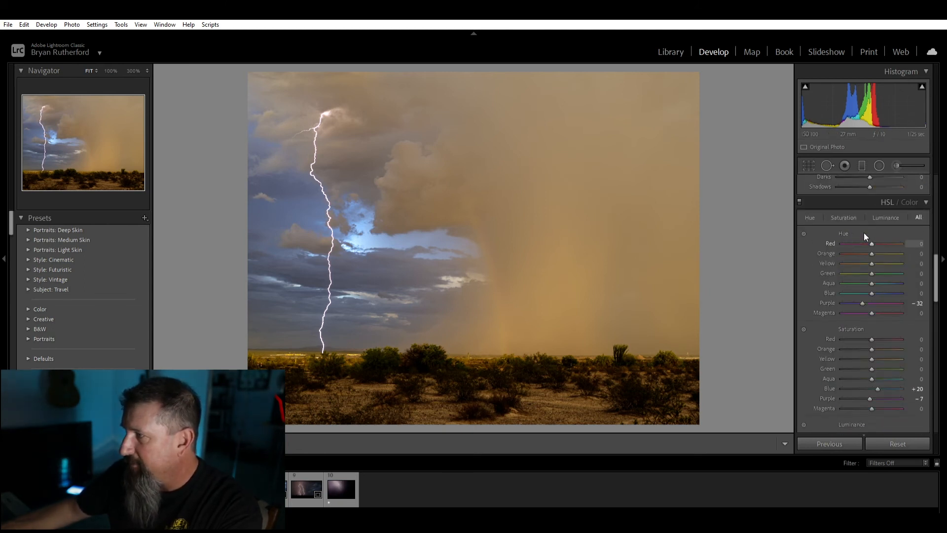
scroll(858, 252, down, 3)
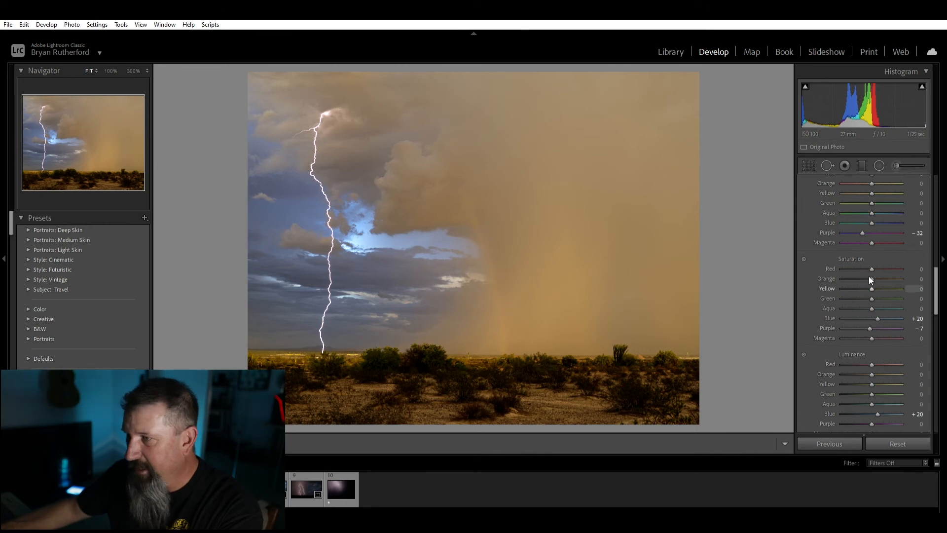
drag(871, 279, 801, 295)
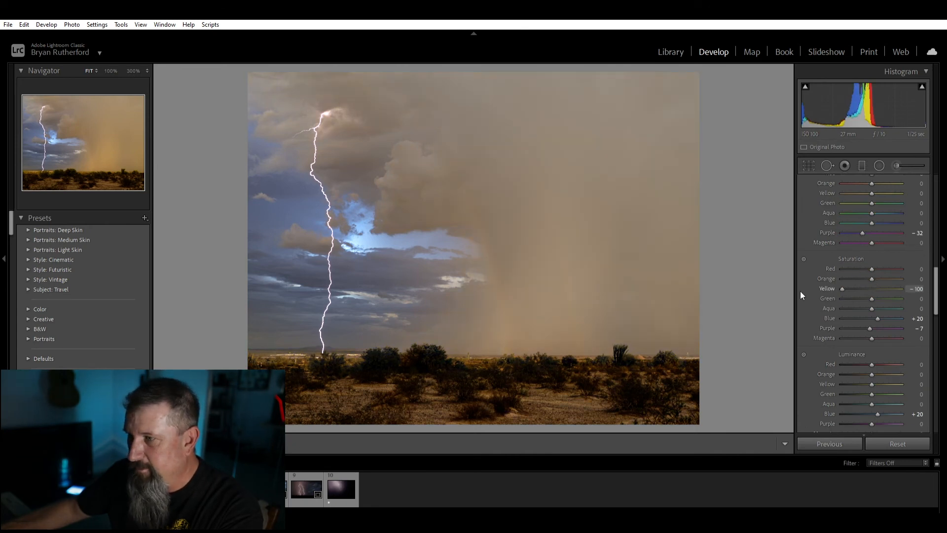
drag(816, 291, 859, 281)
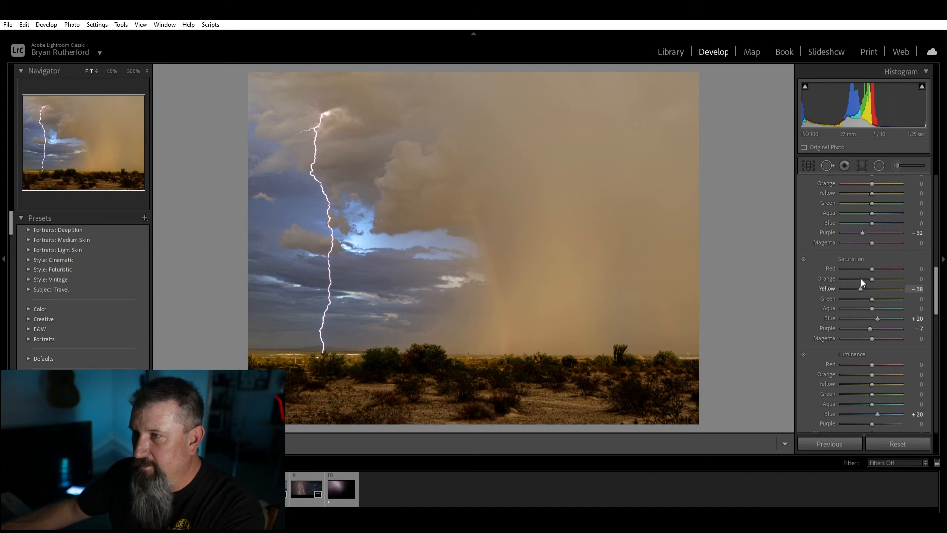
drag(860, 279, 861, 280)
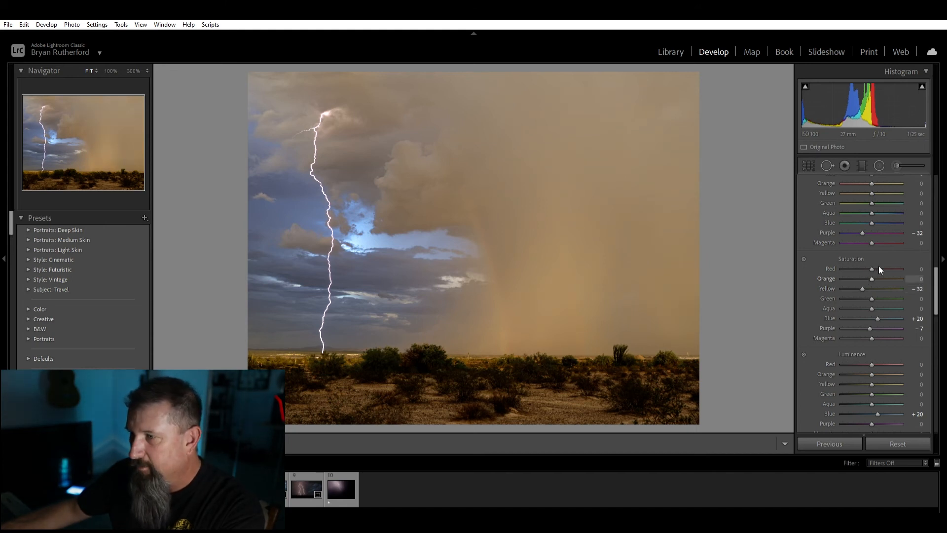
- Try the HSL Orange saturation at +100 and -100, then reset it to 0
drag(872, 279, 912, 274)
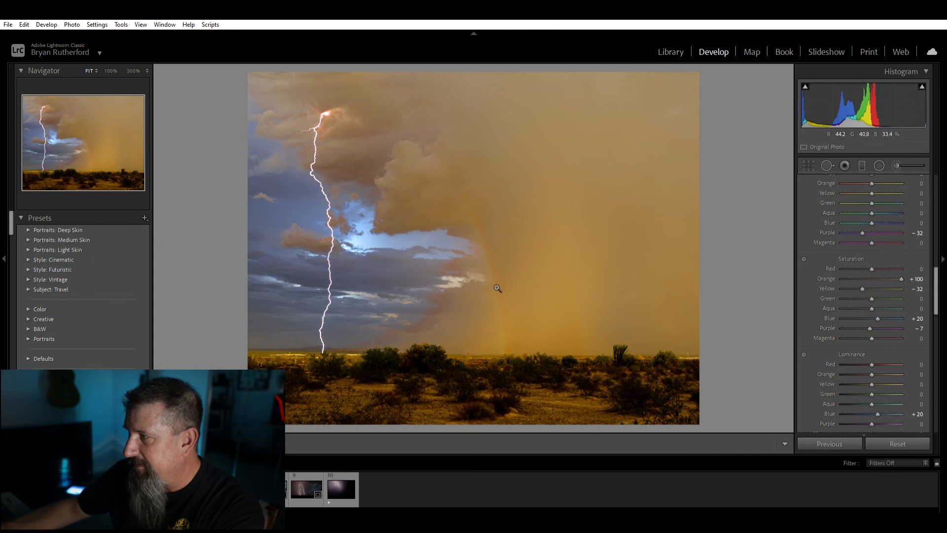
drag(902, 279, 781, 281)
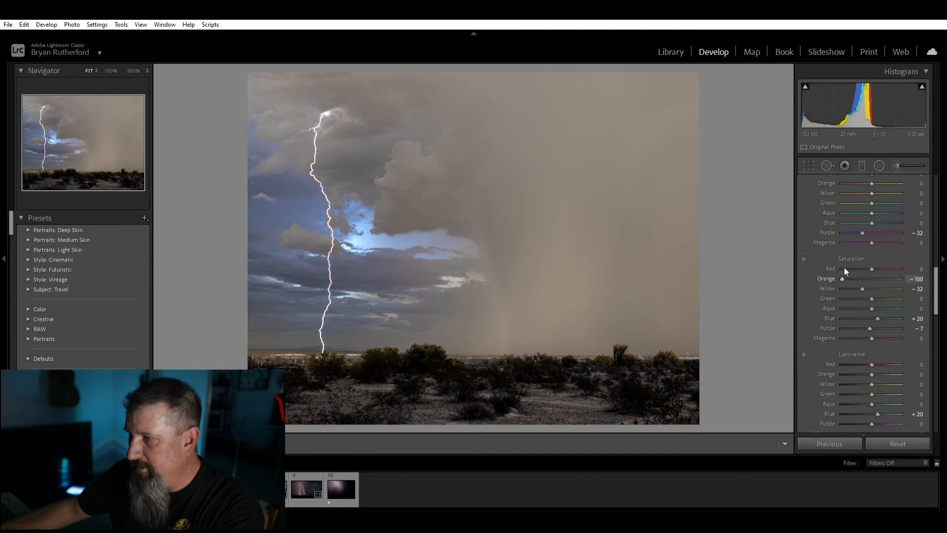
drag(843, 268, 874, 271)
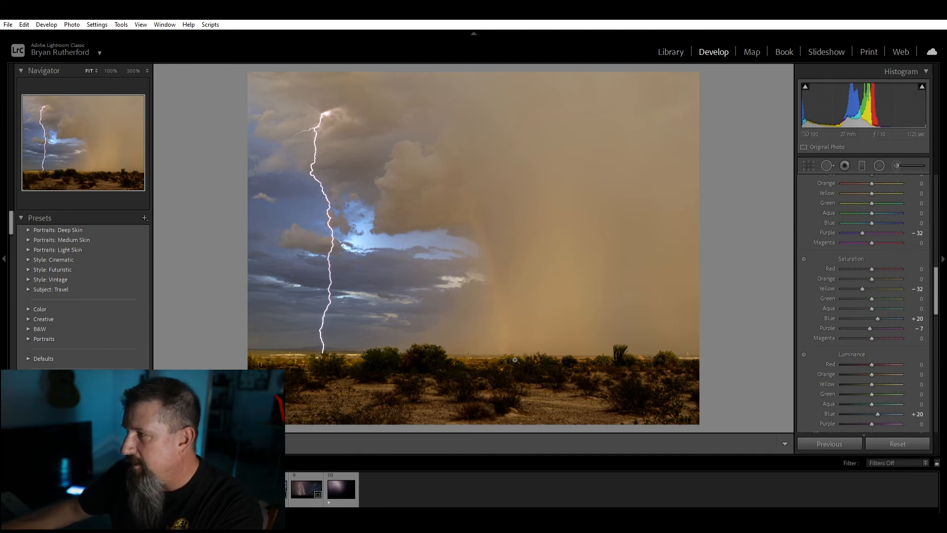
scroll(829, 296, down, 10)
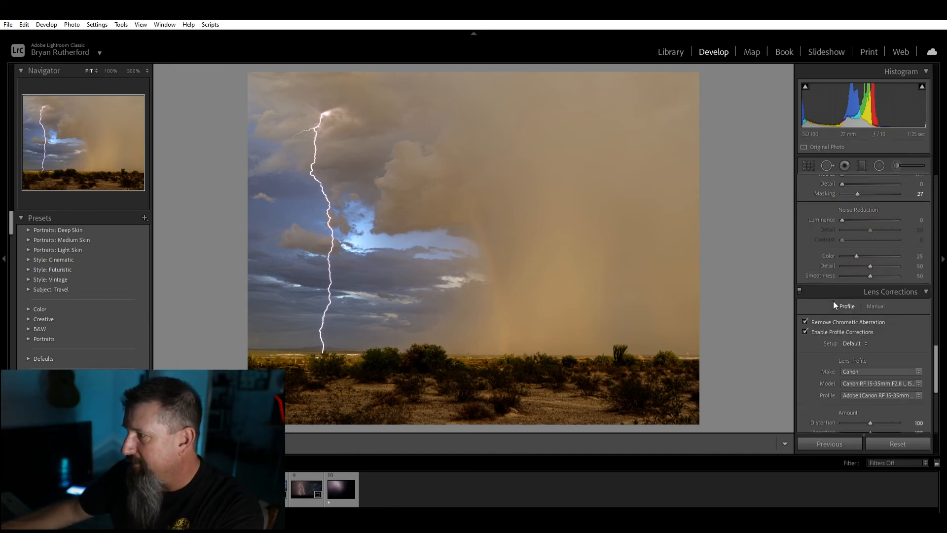
scroll(833, 301, down, 5)
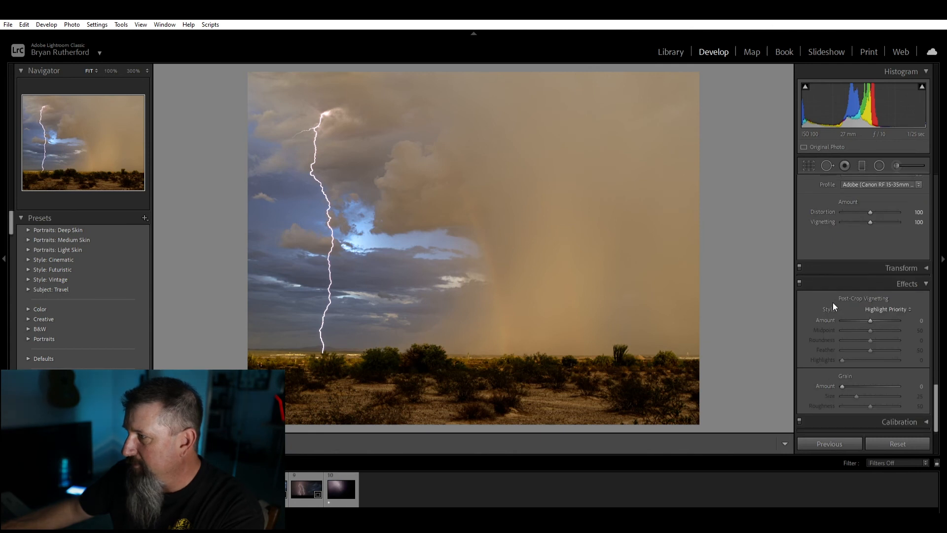
scroll(826, 327, up, 15)
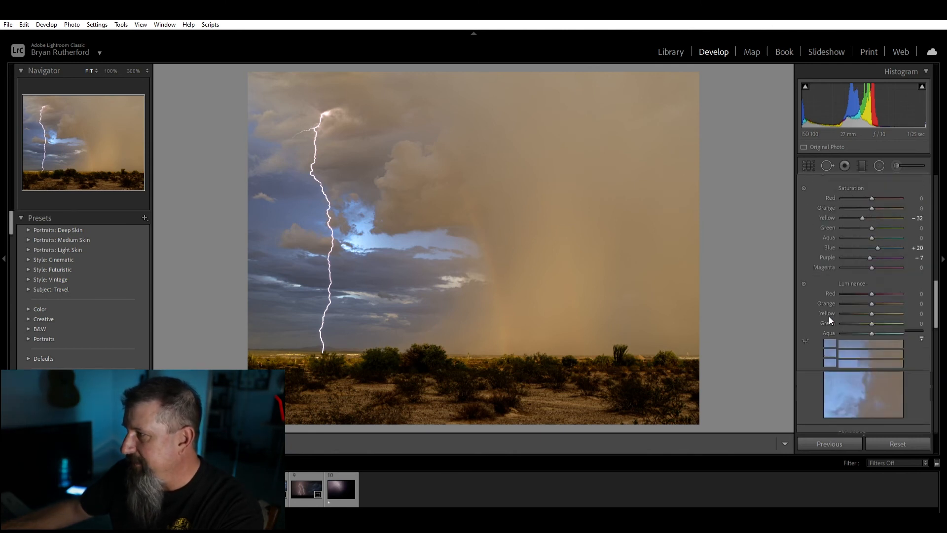
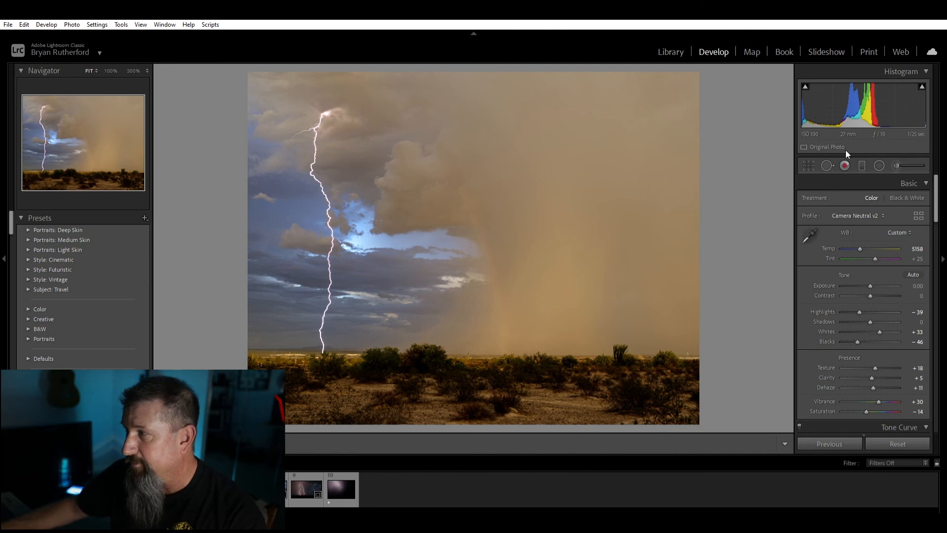
- Draw a wide radial filter with Invert enabled over the clouds and the upper part of the lightning bolt
click(880, 164)
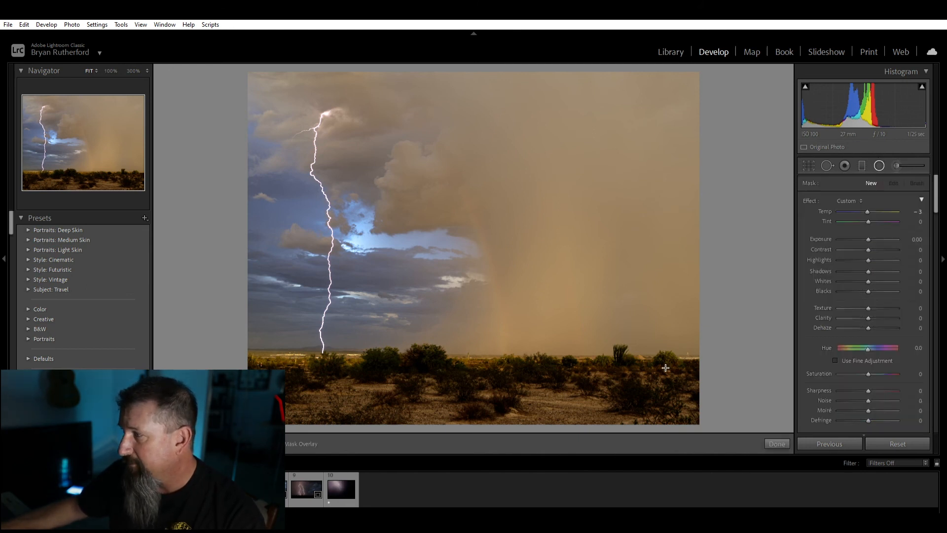
scroll(849, 290, down, 5)
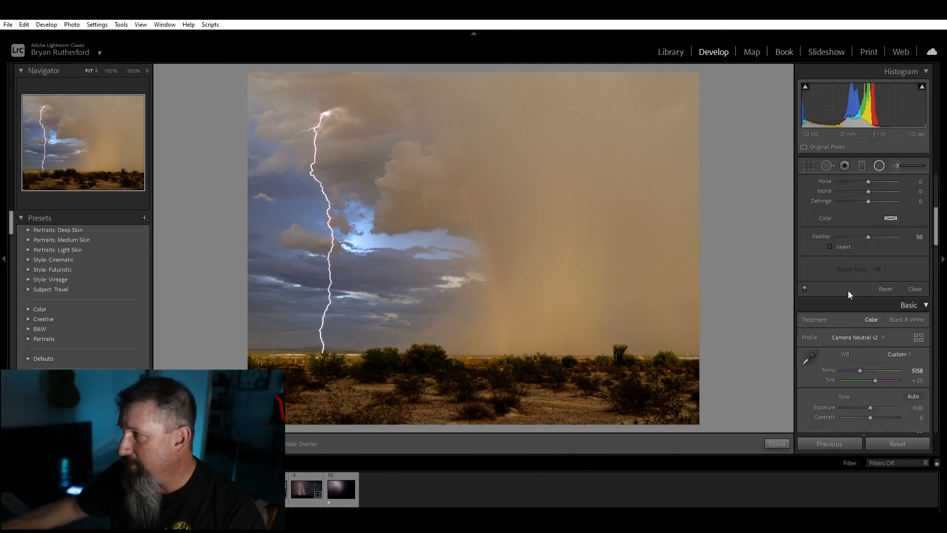
click(830, 246)
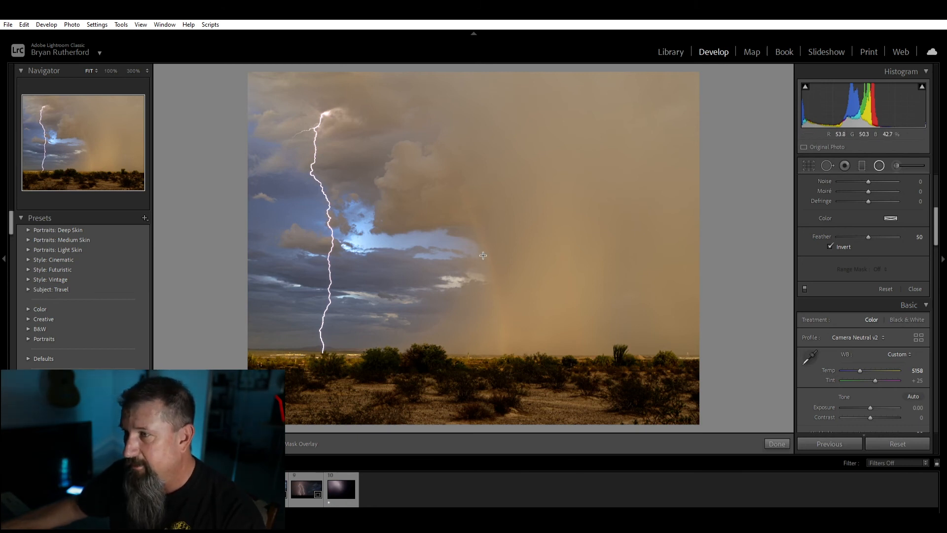
drag(385, 178, 546, 252)
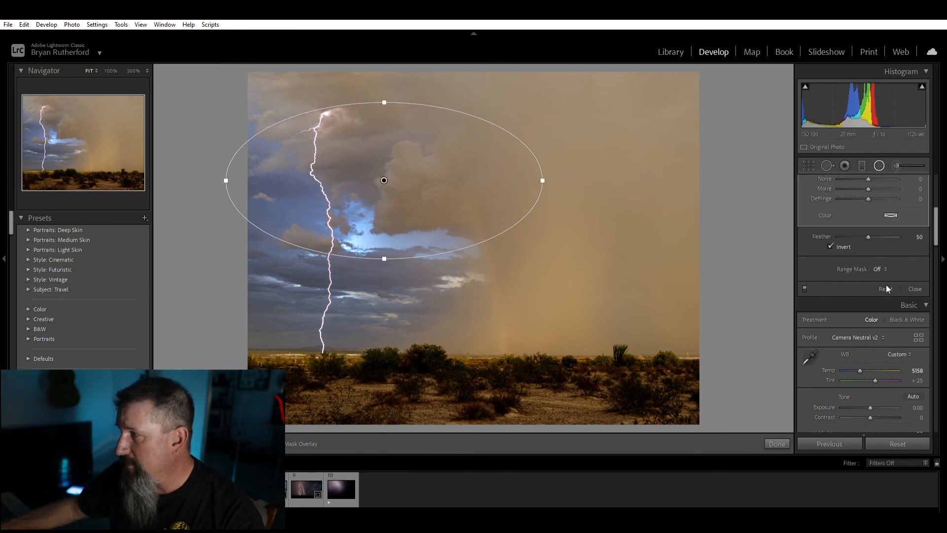
- Raise the radial filter's Exposure to 4.00 and reshape it into a large tilted ellipse over the dust storm
scroll(841, 250, up, 5)
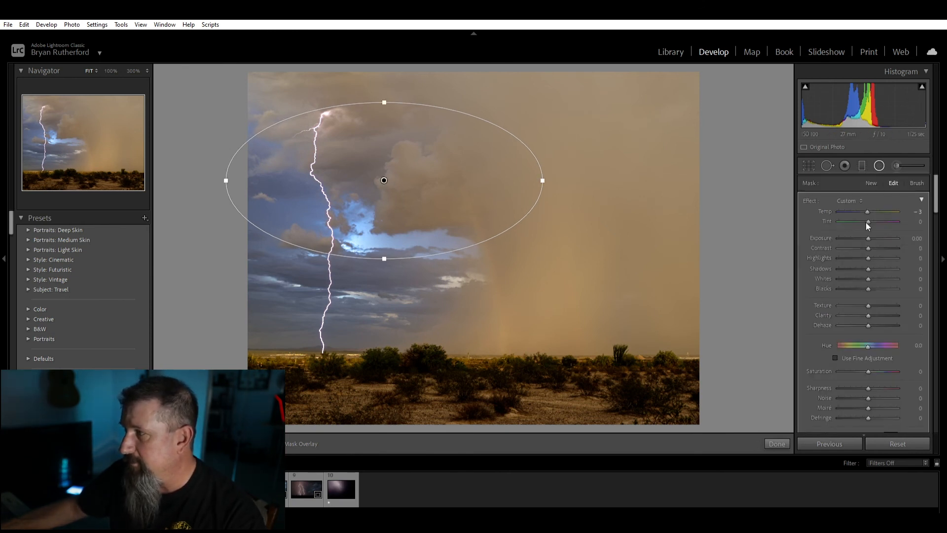
drag(869, 238, 899, 238)
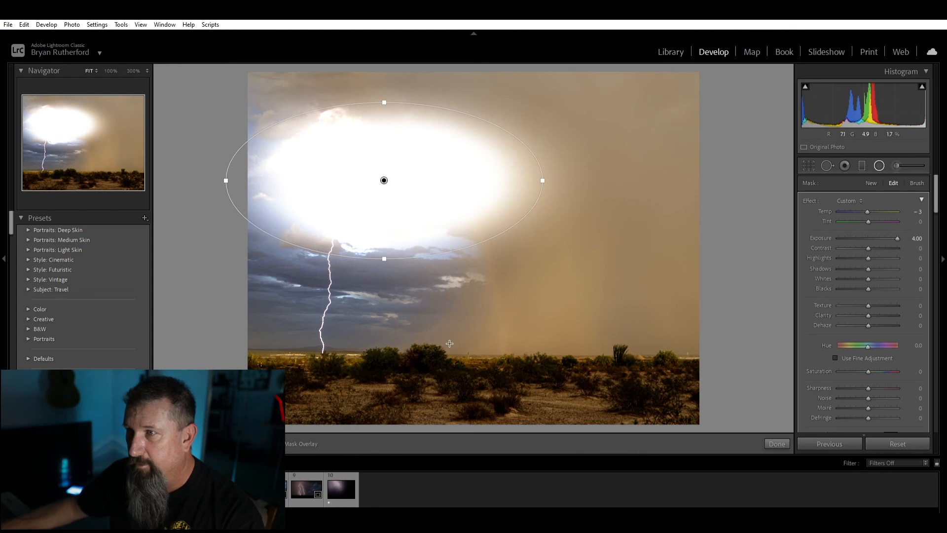
drag(281, 119, 438, 353)
drag(366, 131, 470, 194)
drag(429, 298, 384, 330)
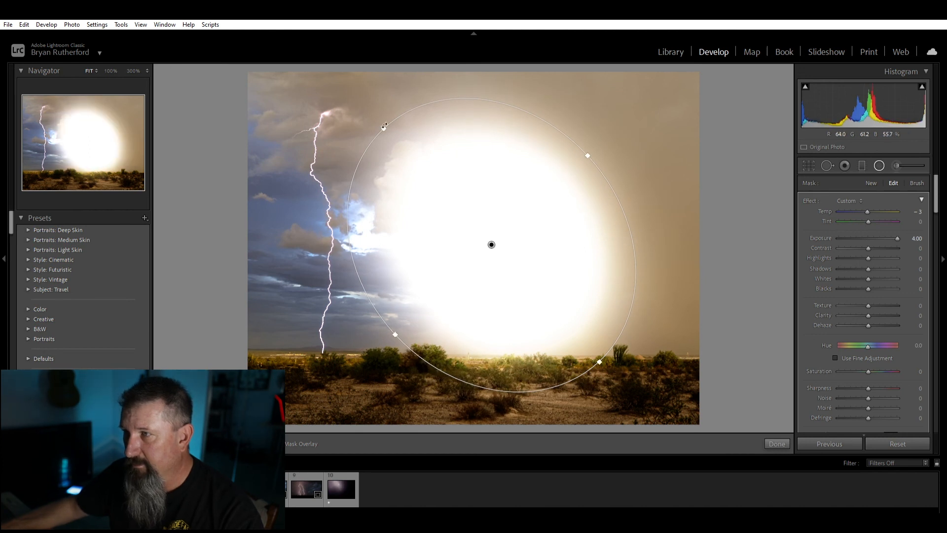
drag(390, 126, 429, 87)
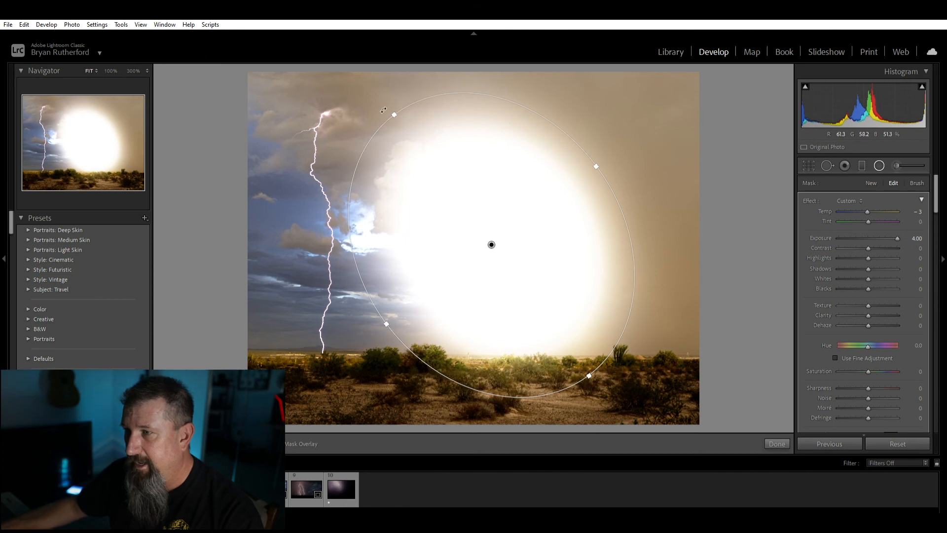
- Narrow the tilted ellipse and reposition it across the lower dust column and the desert ground
drag(391, 319, 450, 276)
drag(475, 207, 488, 305)
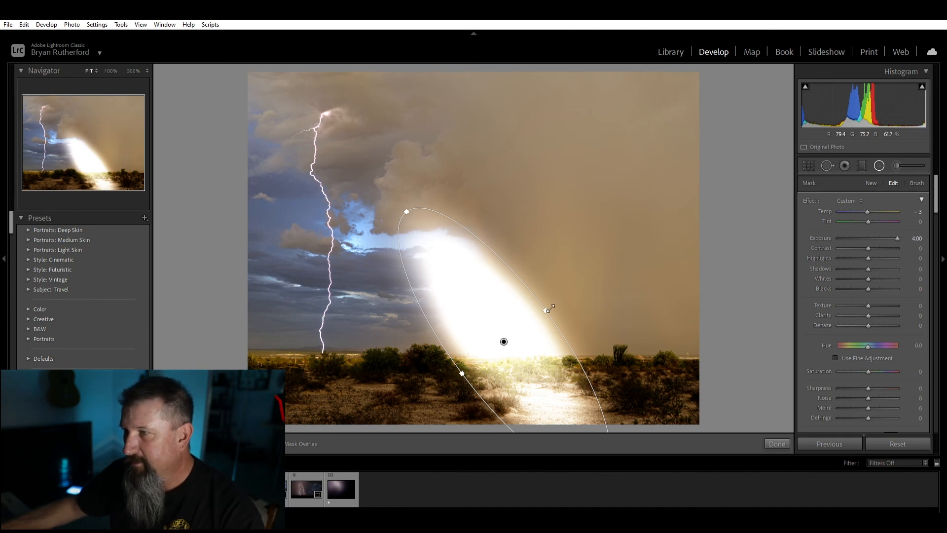
drag(549, 309, 577, 287)
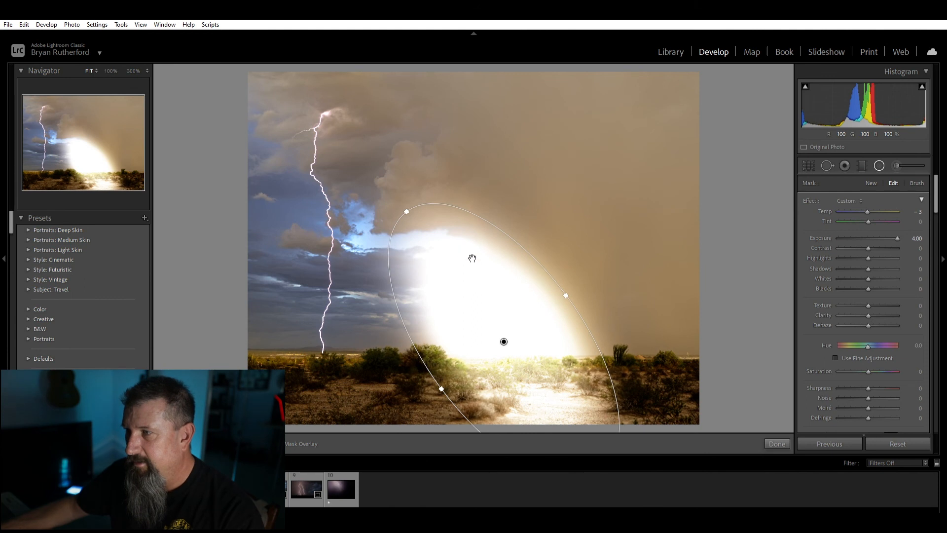
drag(518, 229, 490, 212)
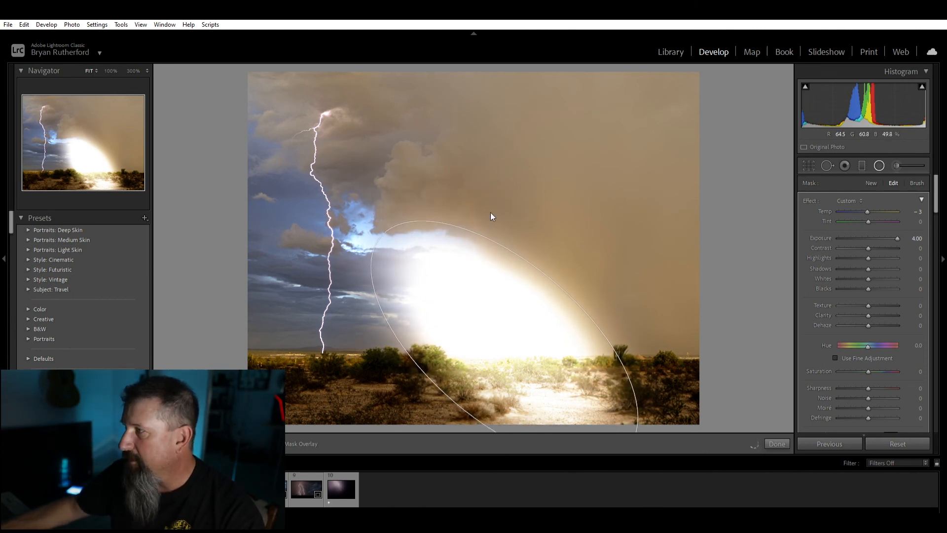
- Reset the radial filter's Exposure to 0, enlarge the ellipse and move it down over the desert foreground
double_click(897, 237)
drag(503, 341, 434, 274)
drag(542, 239, 610, 153)
drag(415, 222, 474, 279)
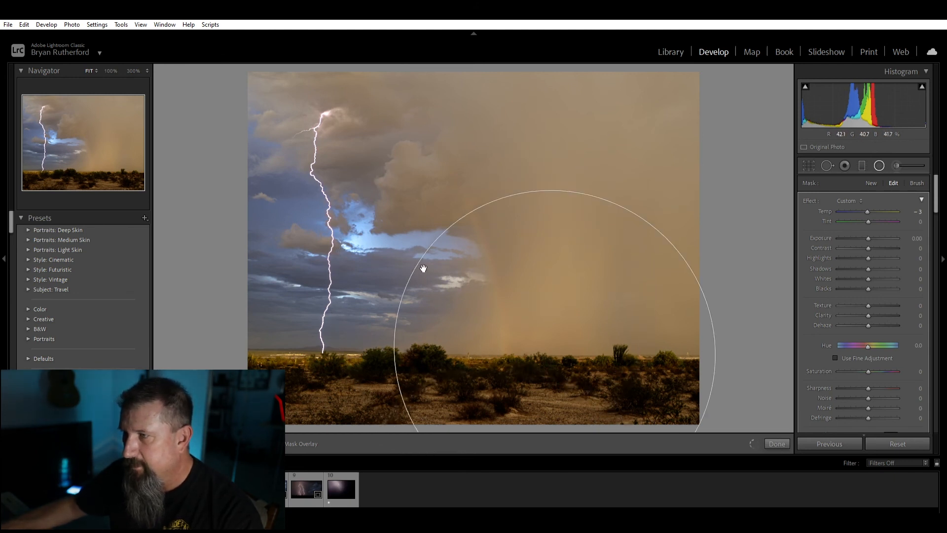
drag(435, 238, 405, 212)
drag(523, 252, 496, 437)
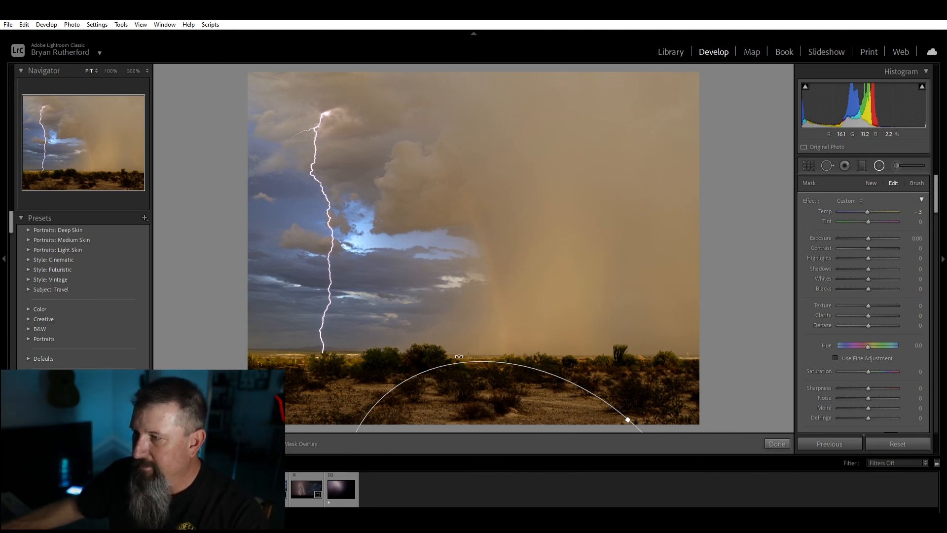
drag(433, 367, 481, 401)
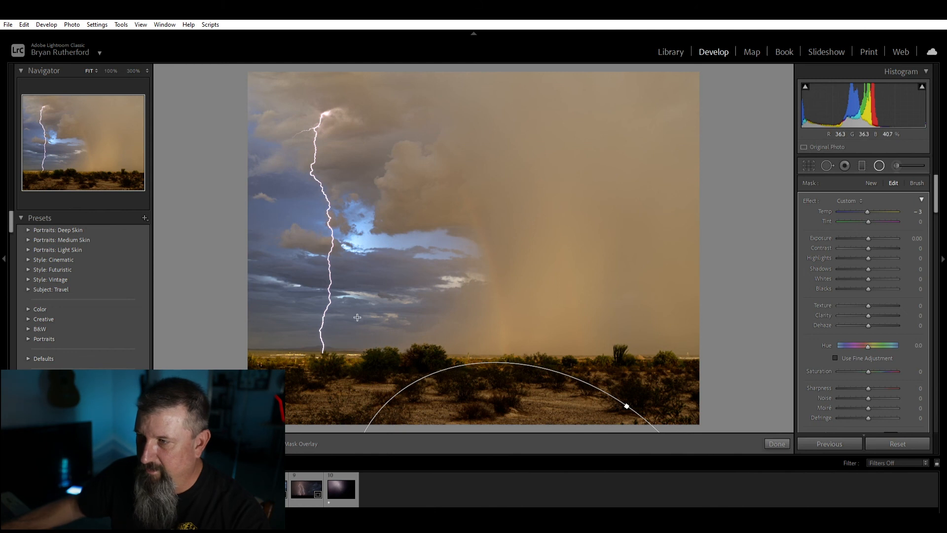
- Try the radial filter higher over the dust column, widen its ellipse, and place it back over the desert foreground
drag(482, 364, 473, 194)
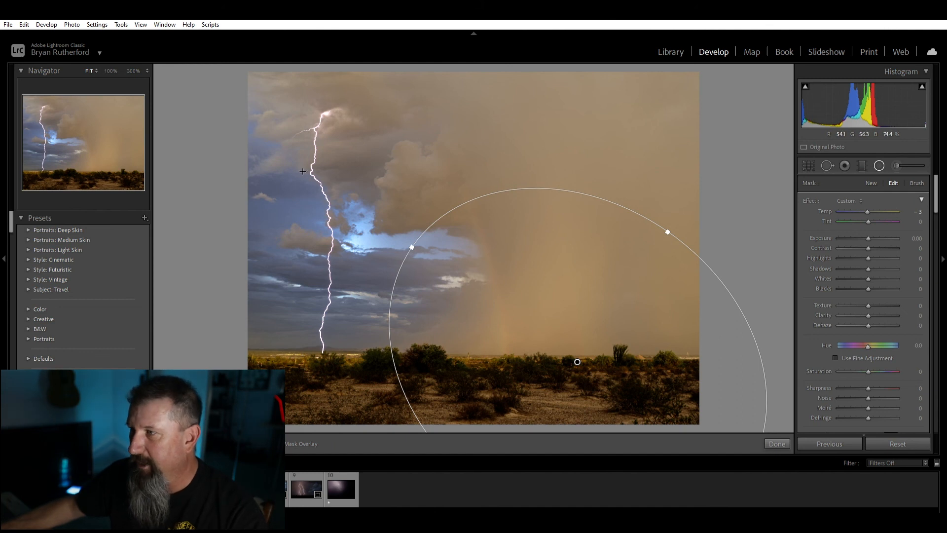
drag(525, 230, 486, 382)
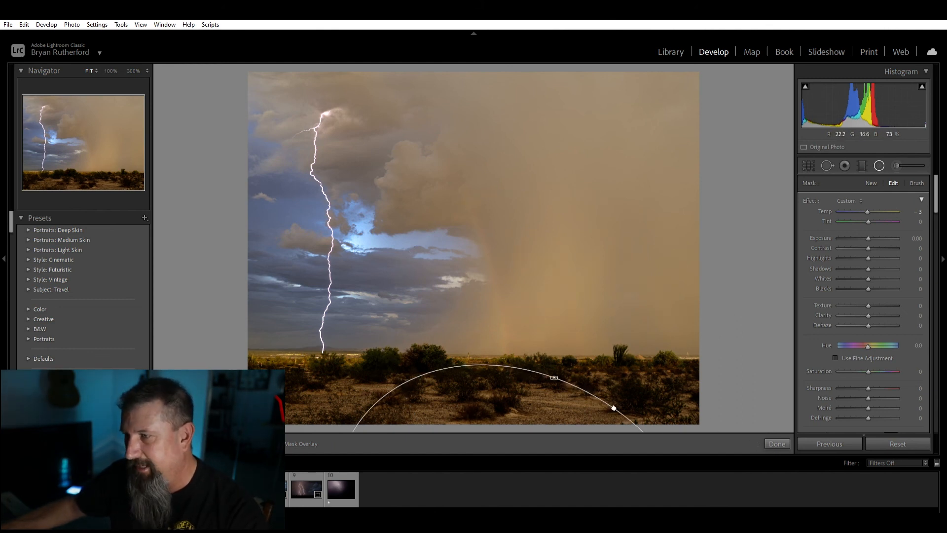
drag(449, 363, 528, 227)
drag(429, 273, 361, 225)
drag(518, 234, 522, 415)
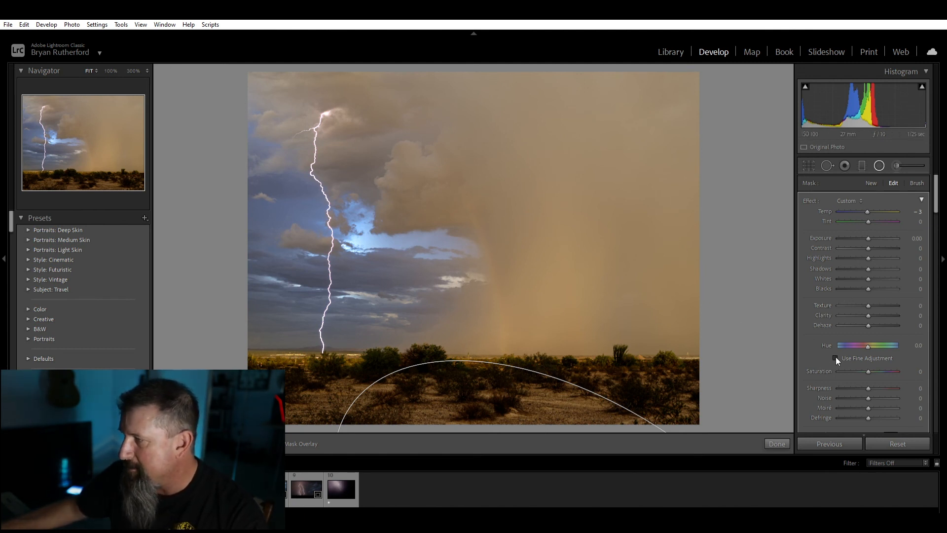
- Set the radial filter's Exposure to 4.00 and its Feather to 79, after trying Feather at 0 and 96
scroll(832, 328, down, 5)
scroll(832, 330, up, 5)
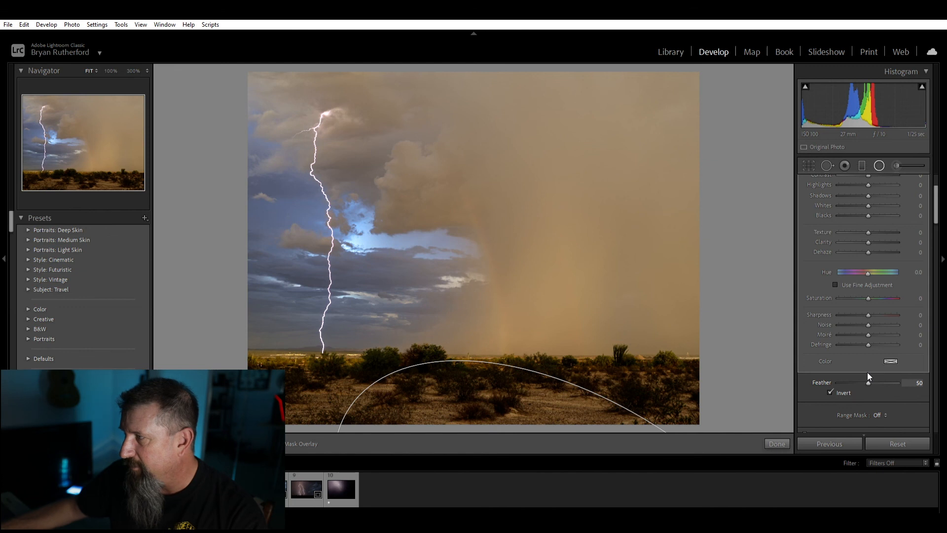
scroll(870, 233, up, 3)
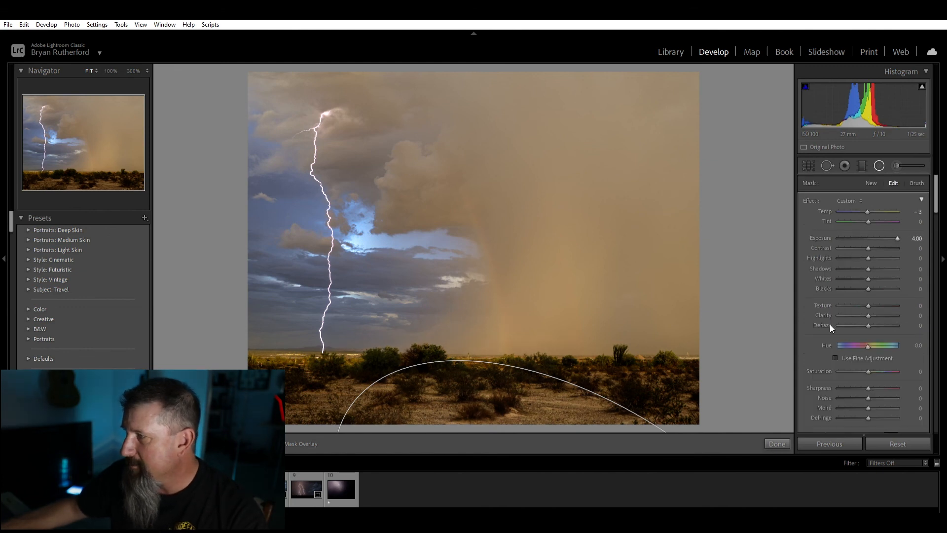
scroll(810, 332, down, 5)
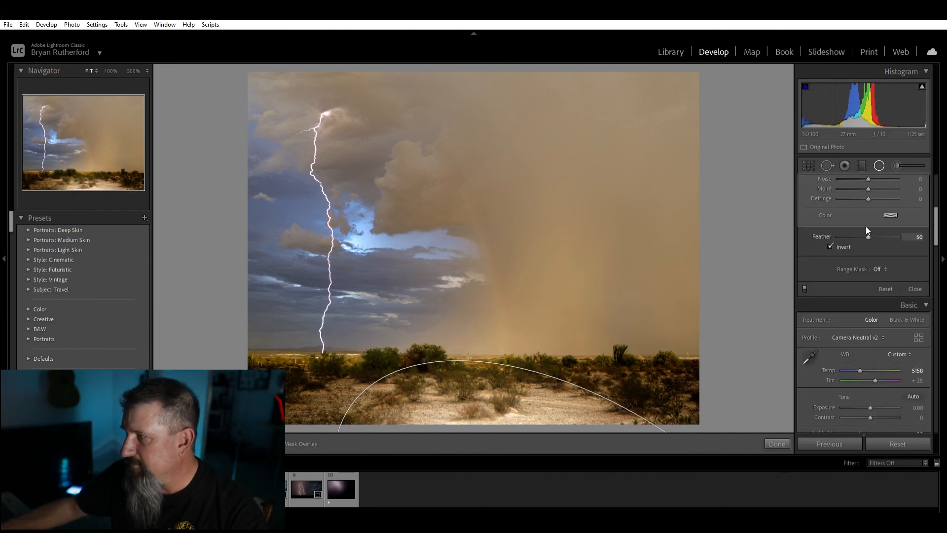
drag(868, 236, 816, 232)
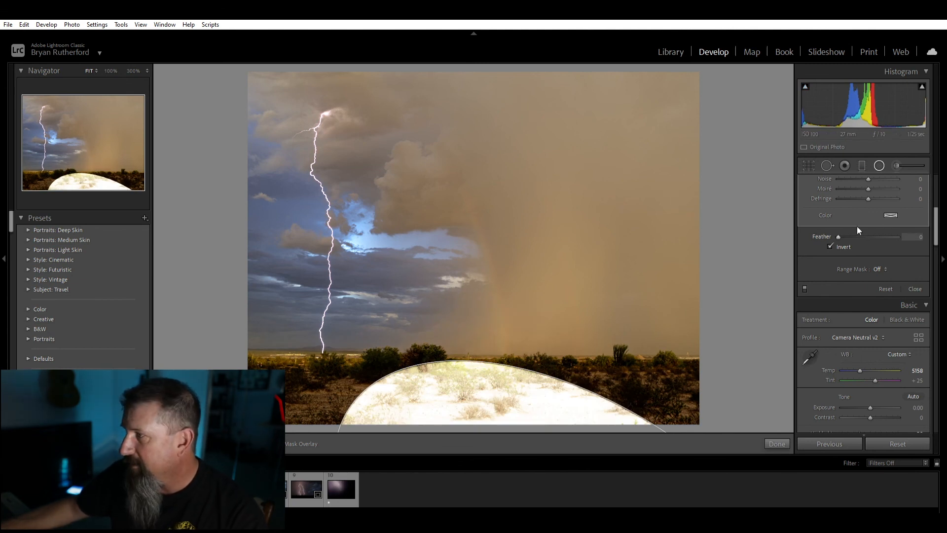
drag(838, 236, 899, 236)
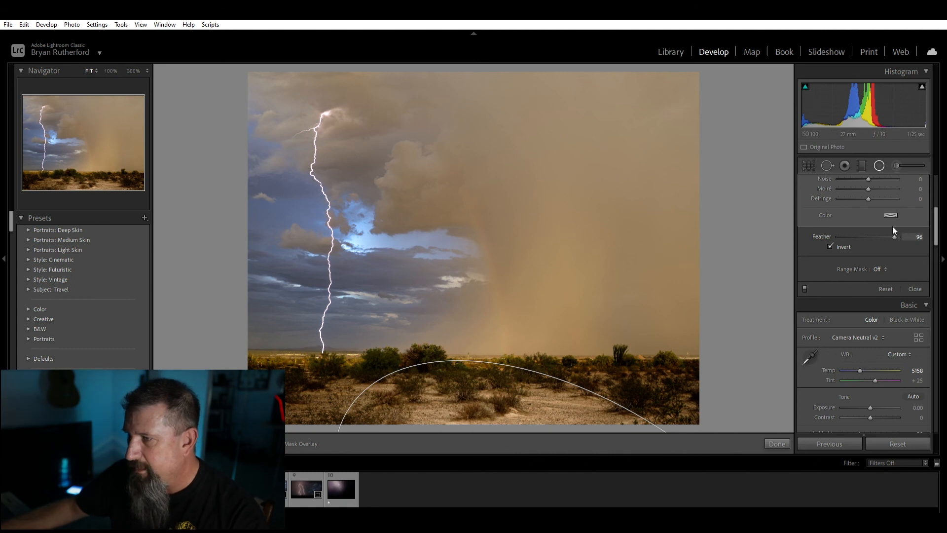
click(873, 232)
drag(875, 233, 884, 233)
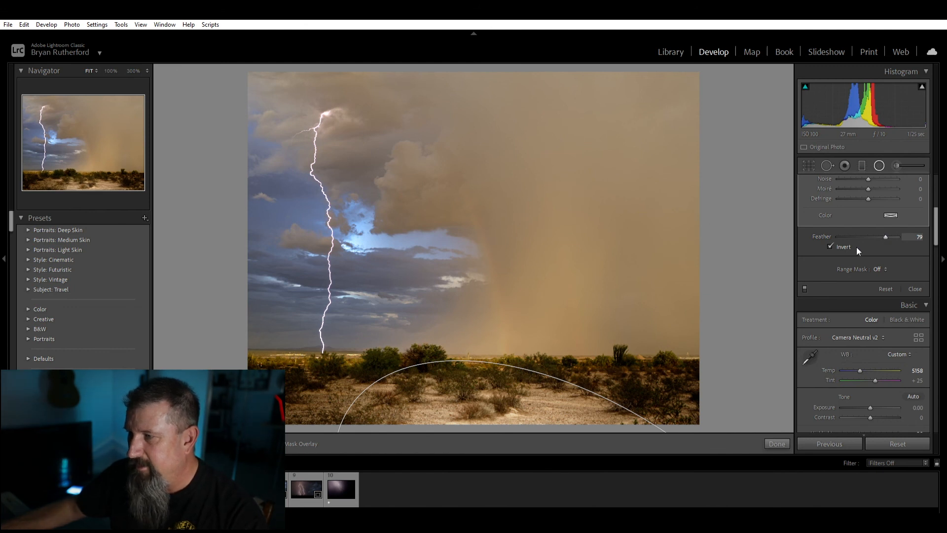
- Test the radial filter over the sky, return it to the desert foreground, and set its Exposure to 0.64 after trying -4.00
drag(469, 391, 451, 202)
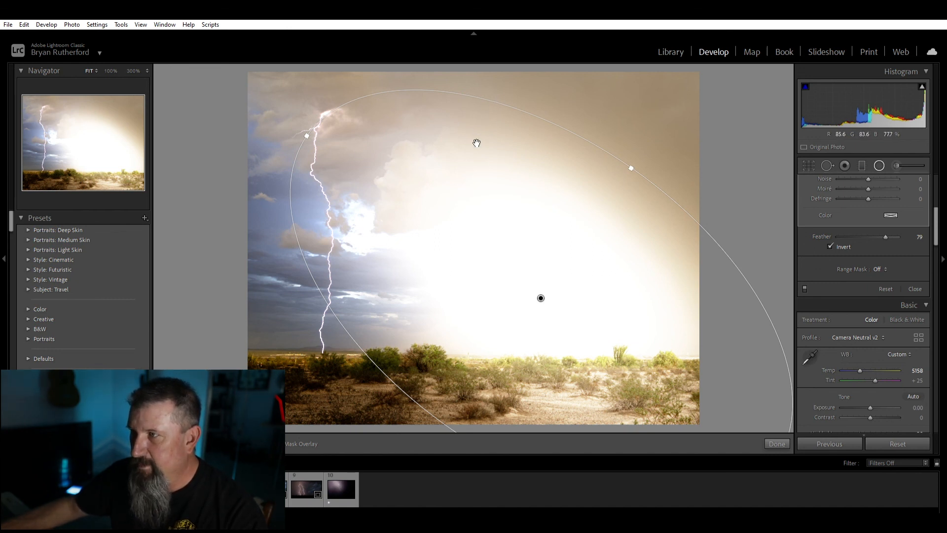
drag(485, 118, 555, 384)
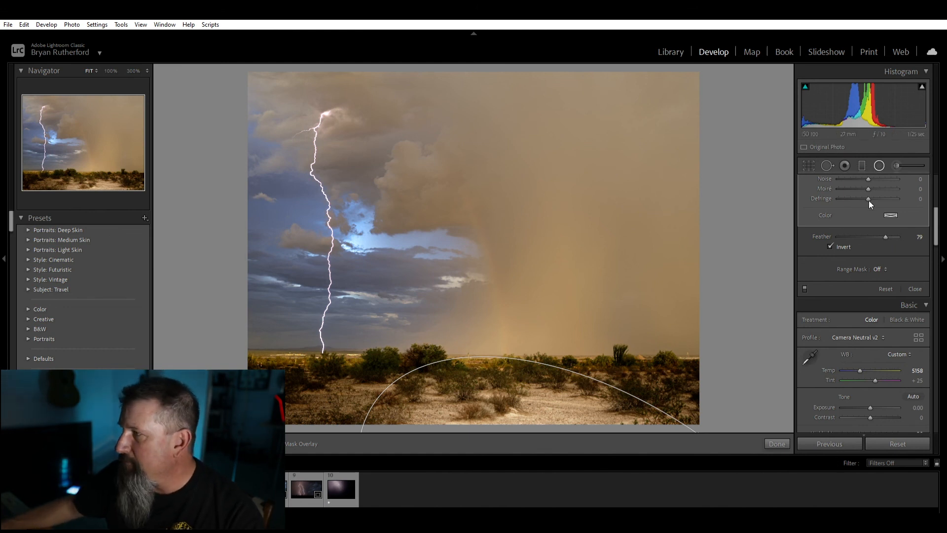
scroll(869, 198, up, 10)
drag(895, 237, 807, 255)
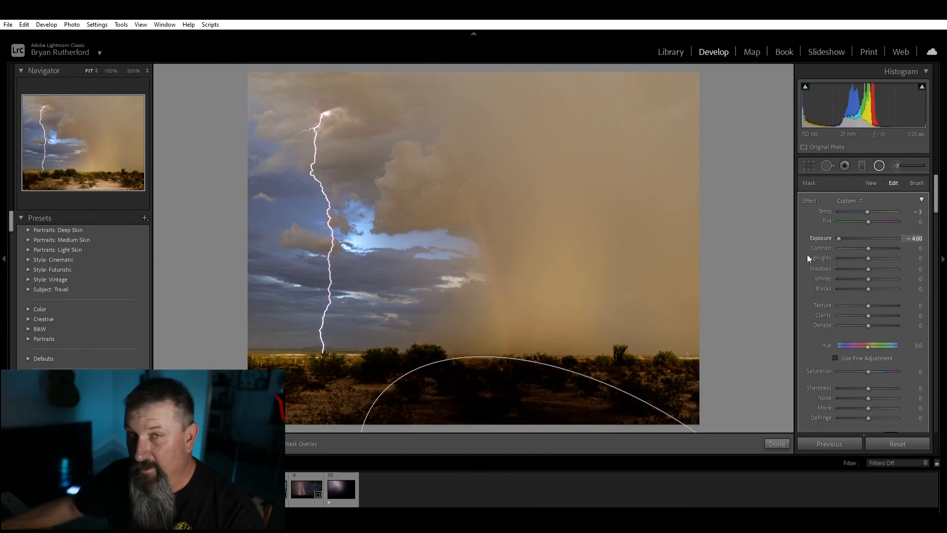
click(864, 239)
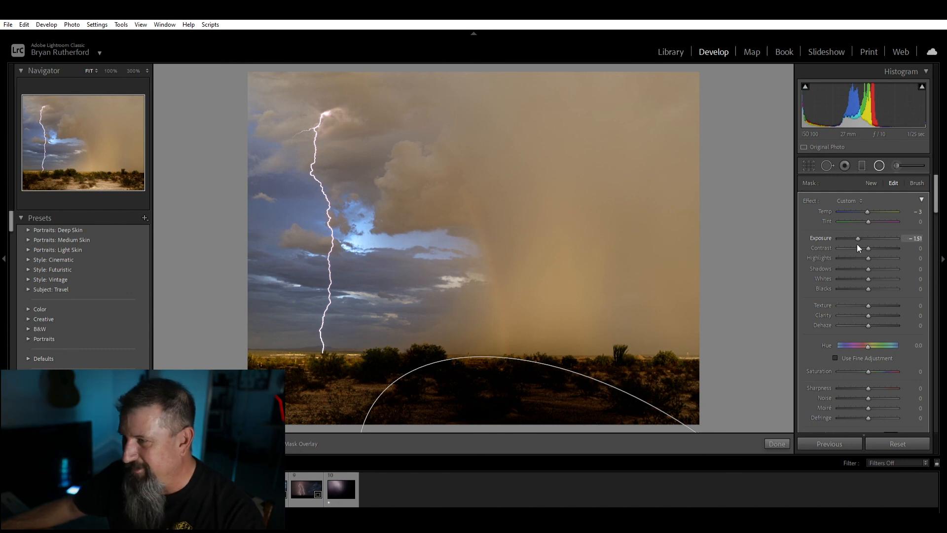
drag(866, 236, 870, 232)
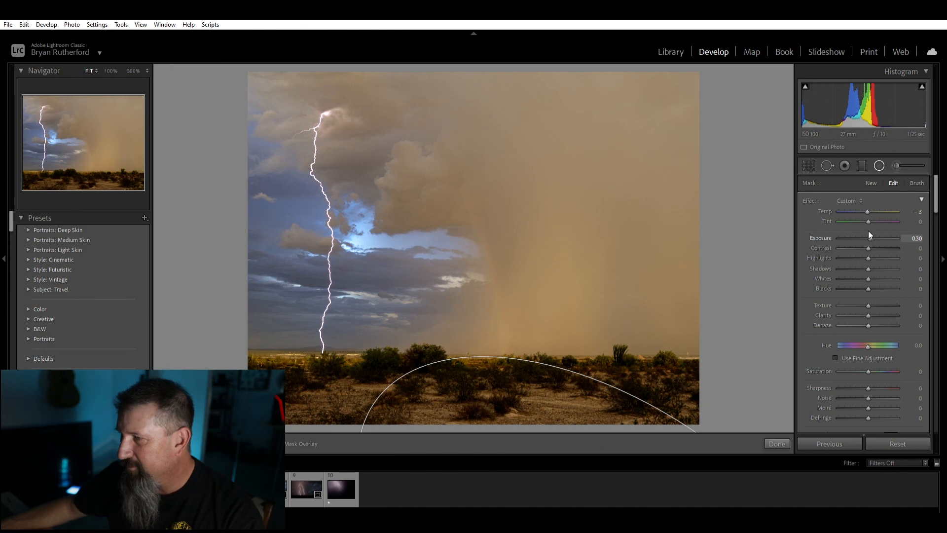
drag(868, 228, 872, 230)
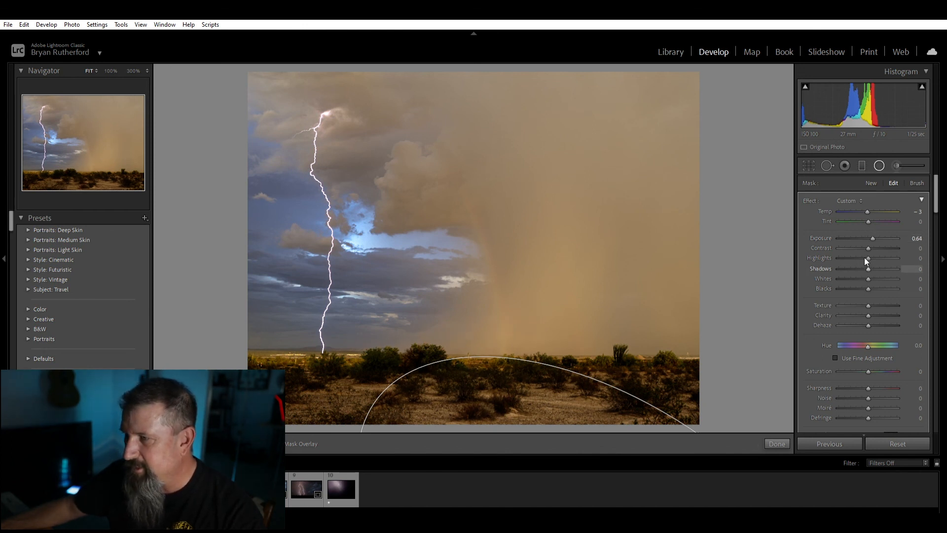
- Set the radial filter's Shadows to 100, Whites to 56 and Blacks to 85, and shift the ellipse left along the foreground
drag(869, 258, 925, 265)
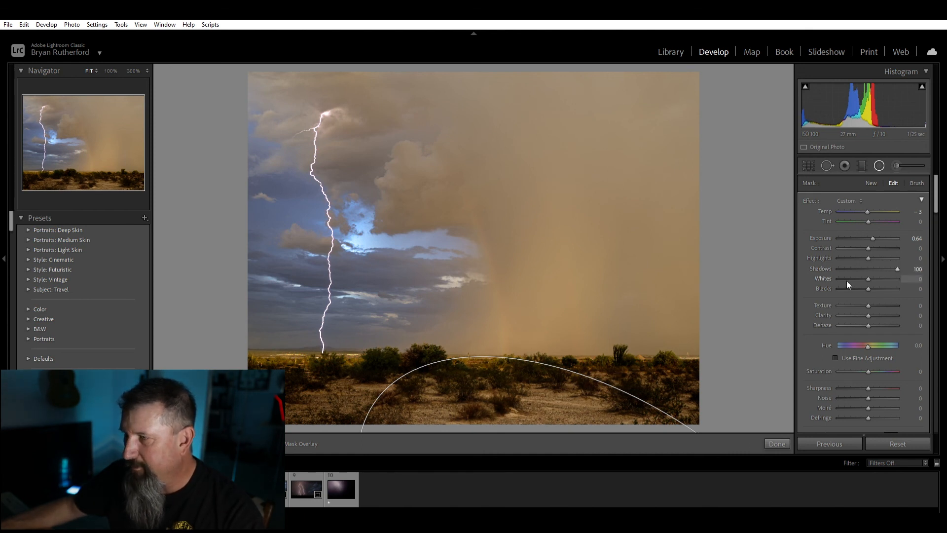
drag(878, 279, 887, 279)
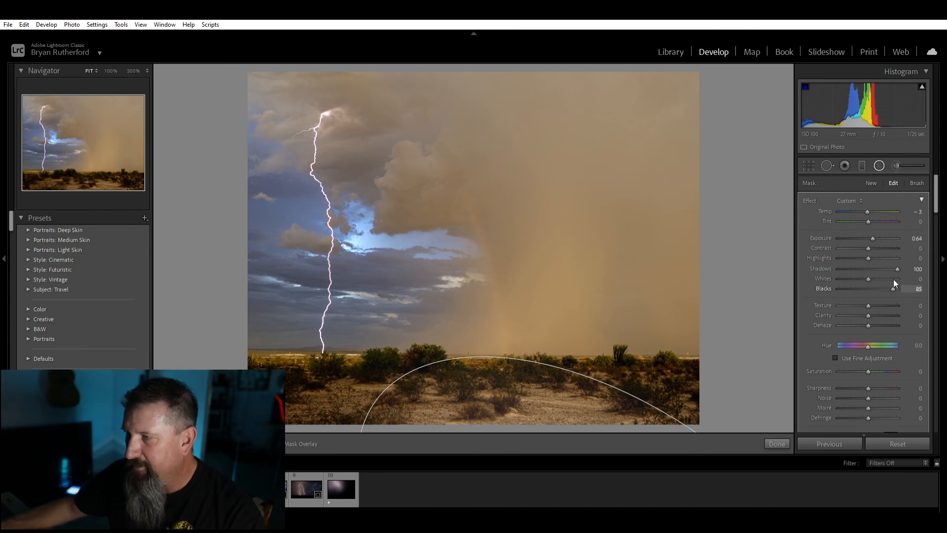
drag(552, 387, 508, 387)
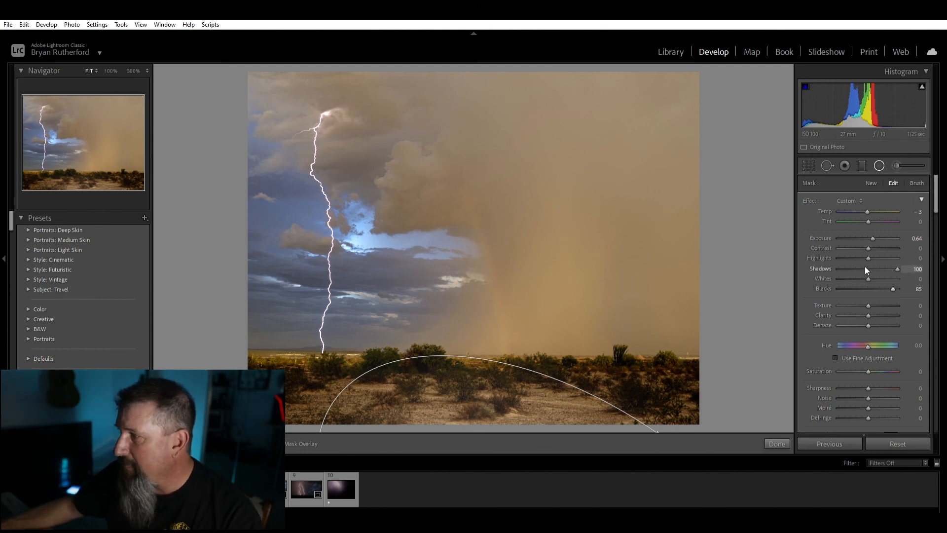
drag(888, 270, 900, 271)
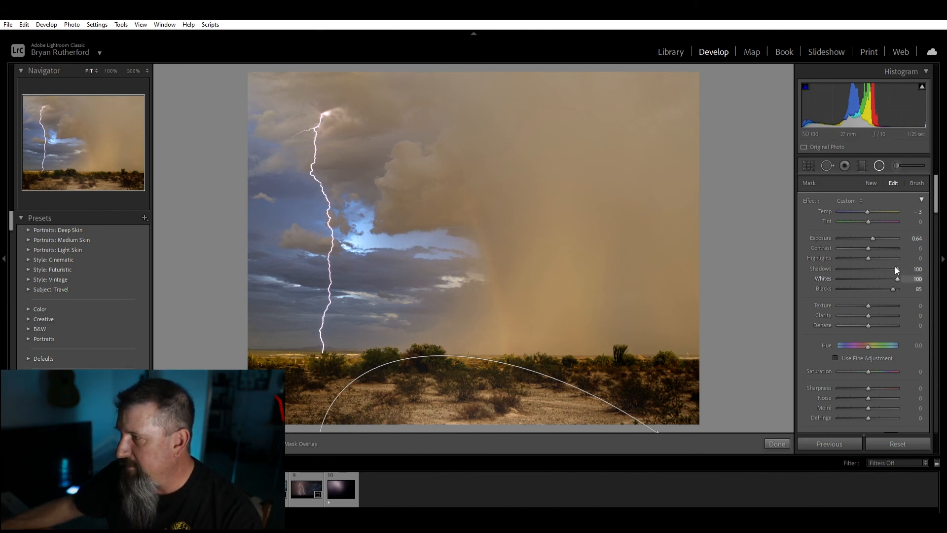
drag(885, 279, 885, 279)
- Raise the radial filter's Exposure to 1.45, nudge the ellipse slightly left, and close the filter tool
drag(875, 228, 879, 229)
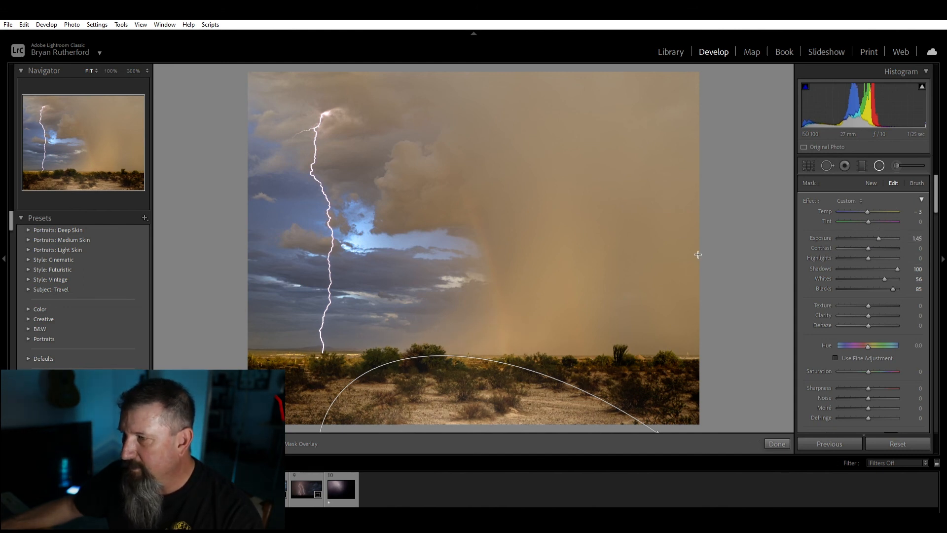
drag(474, 382, 461, 382)
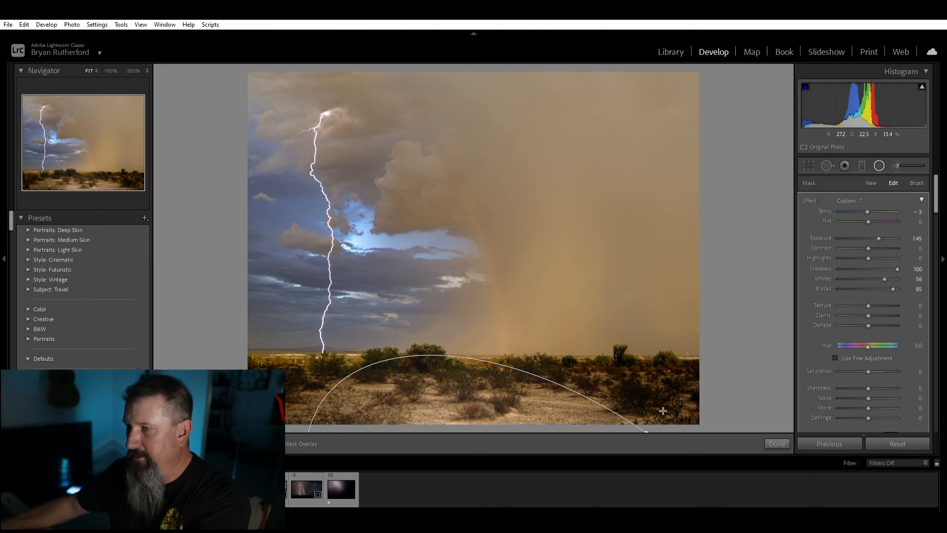
key(shift+m)
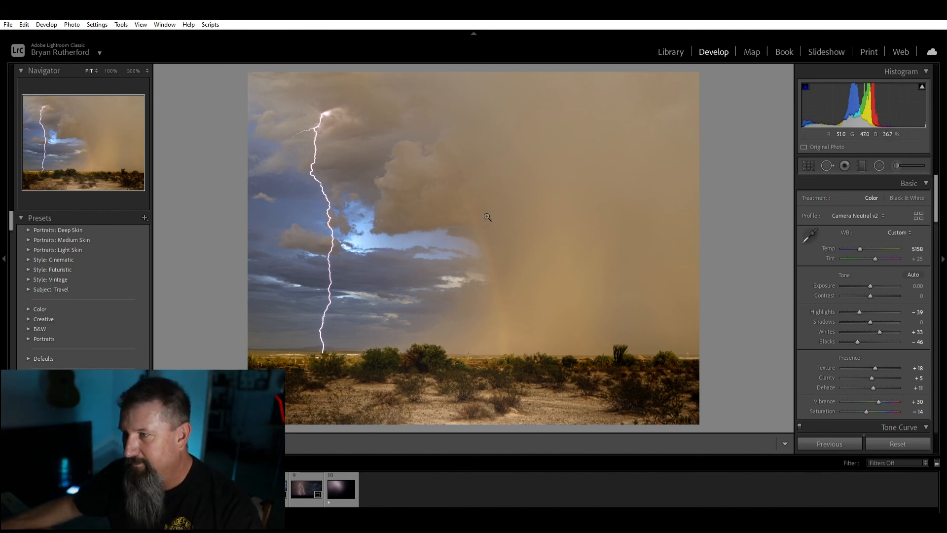
- Compare the edited photo with the original in split and side-by-side before/after views
click(487, 316)
click(486, 322)
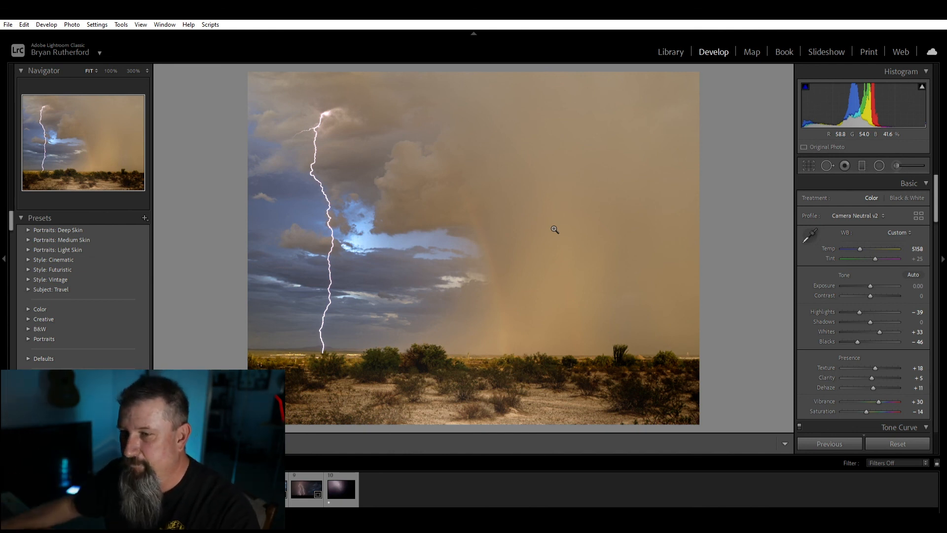
key(shift+y)
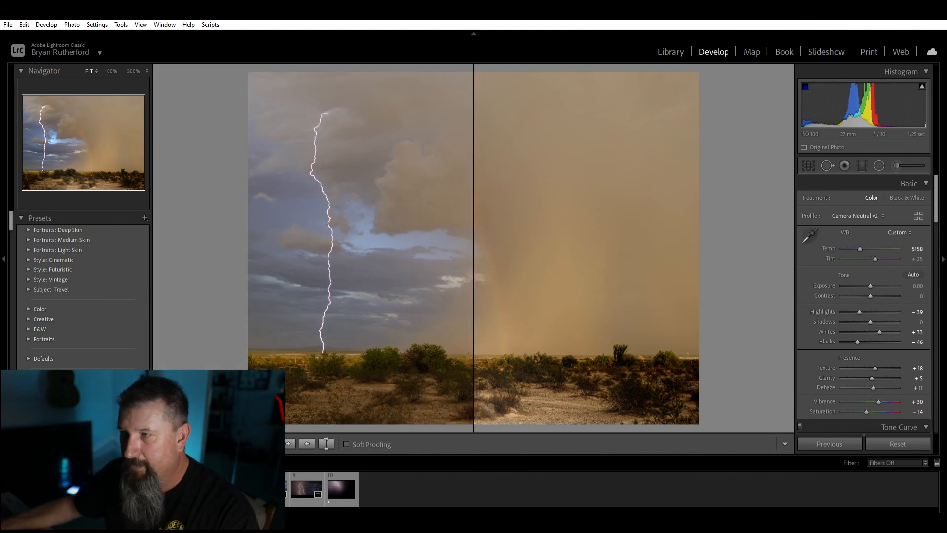
key(alt+y)
key(shift+y)
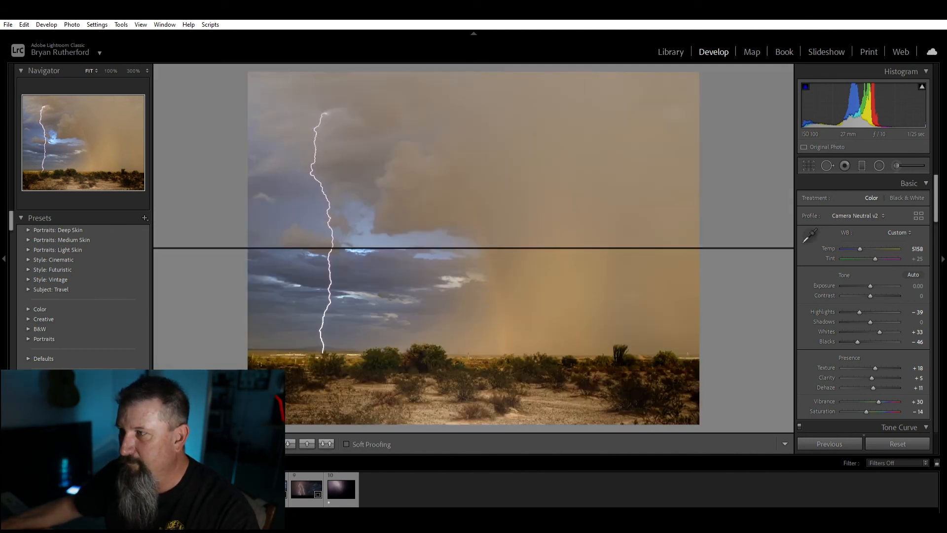
key(y)
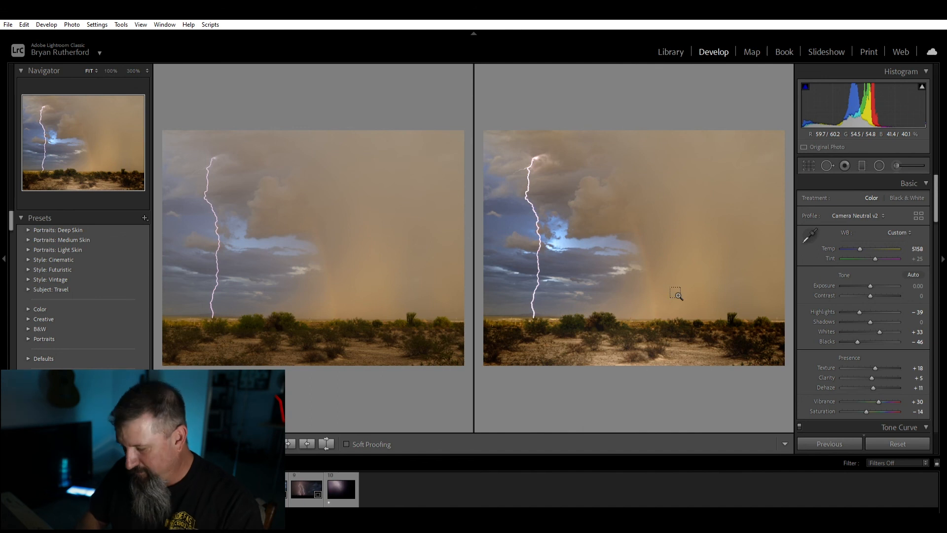
key(alt)
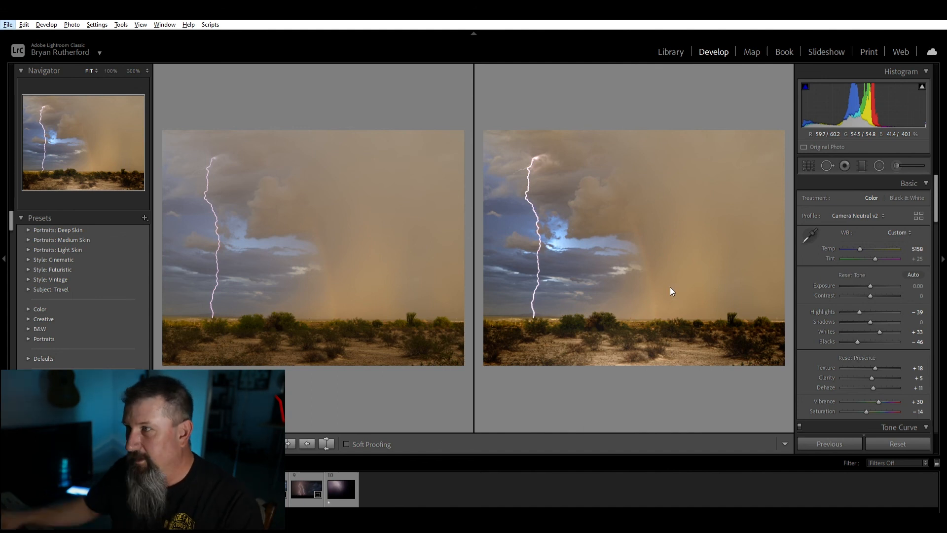